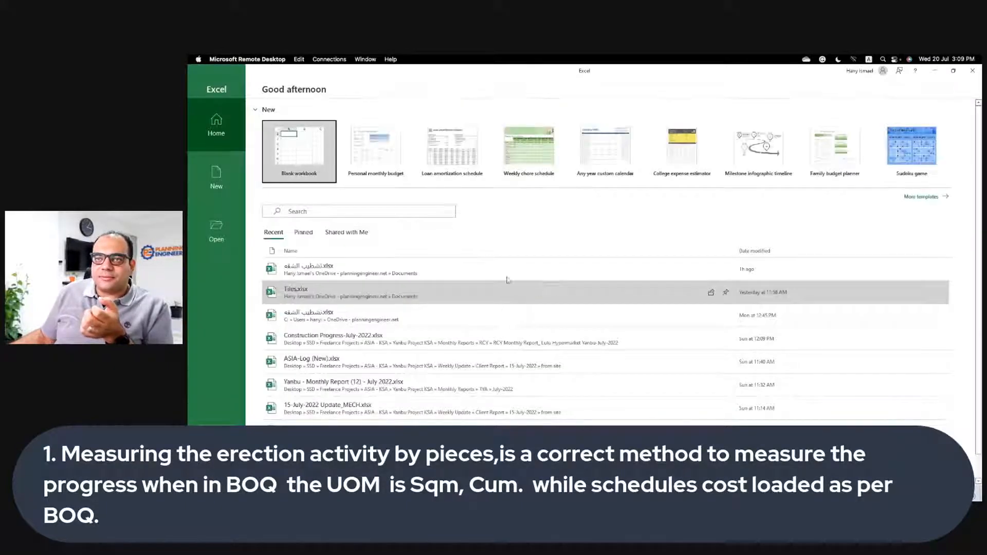
- Create a blank workbook and paste into cell A1 the four activities APT No. 1 to APT No. 4 copied from Primavera P6
click(297, 148)
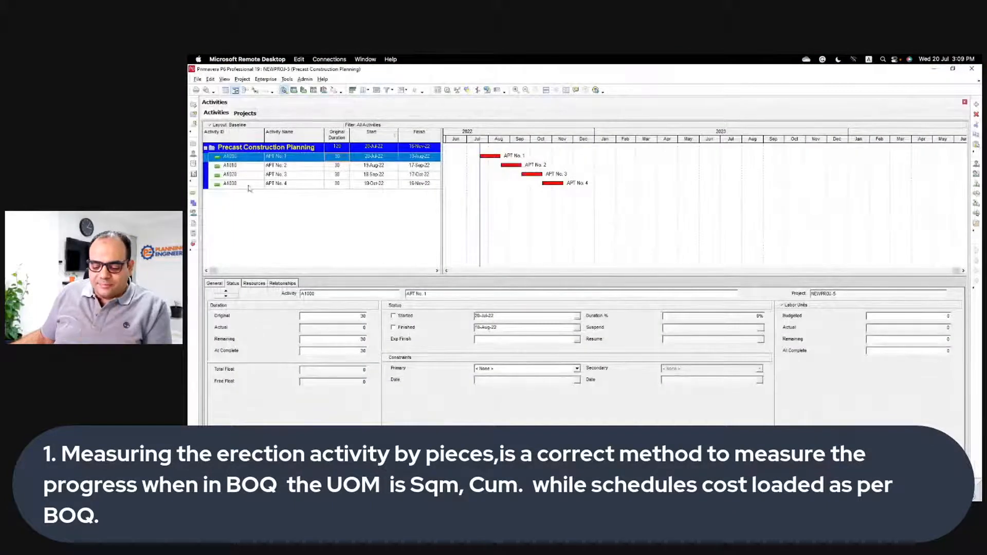
shift+click(298, 184)
right_click(298, 186)
click(316, 212)
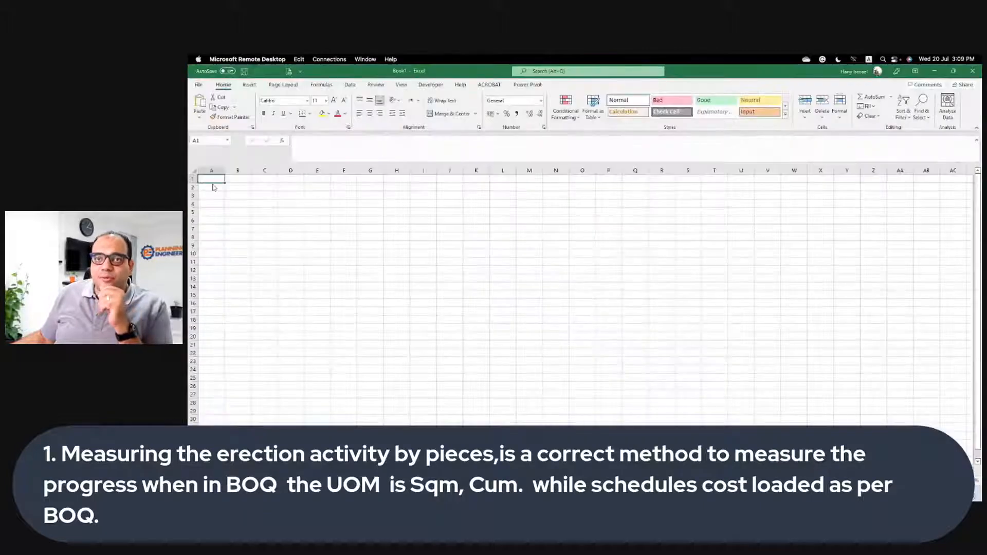
right_click(213, 183)
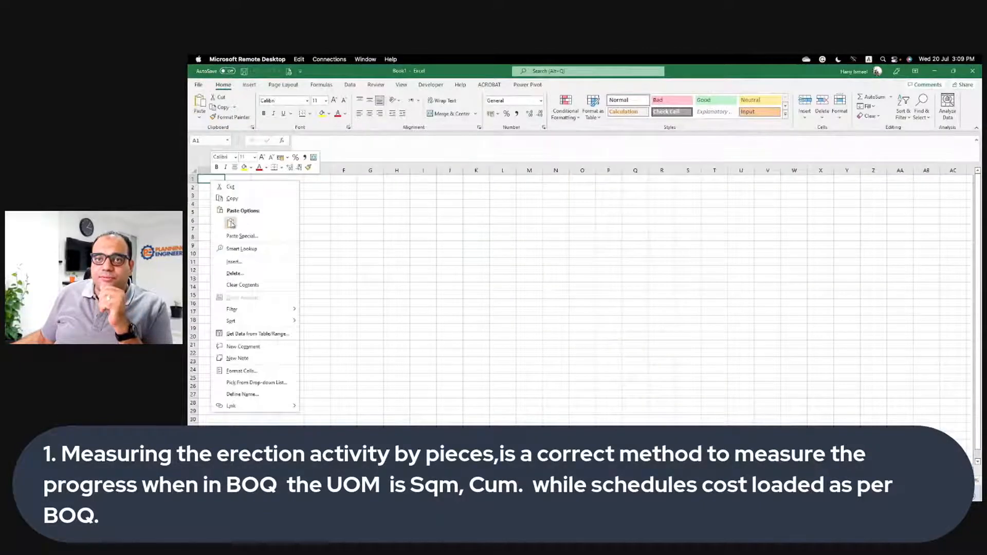
click(230, 221)
- Autofit the widths of the pasted columns so every activity heading and date is fully readable
drag(212, 170, 370, 170)
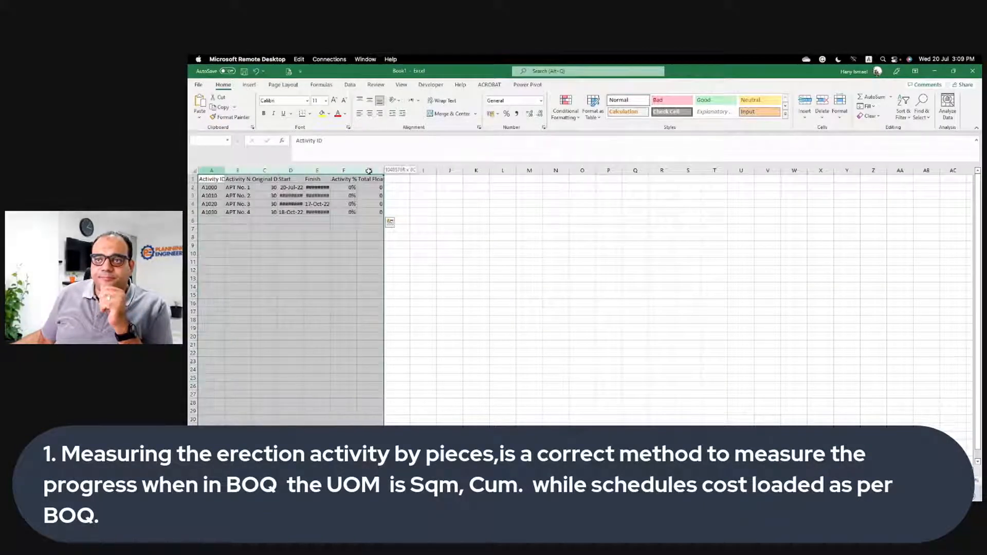
double_click(386, 170)
click(604, 246)
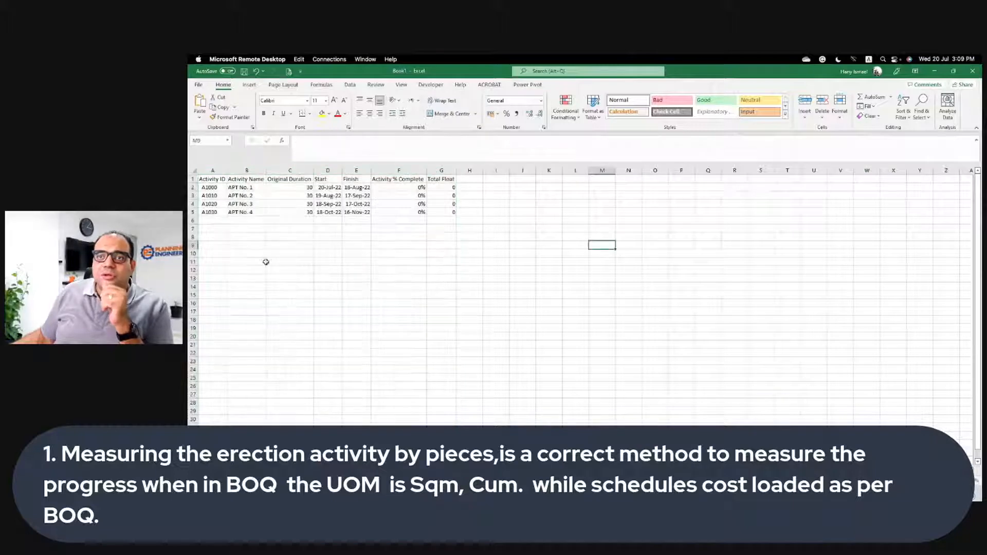
click(210, 187)
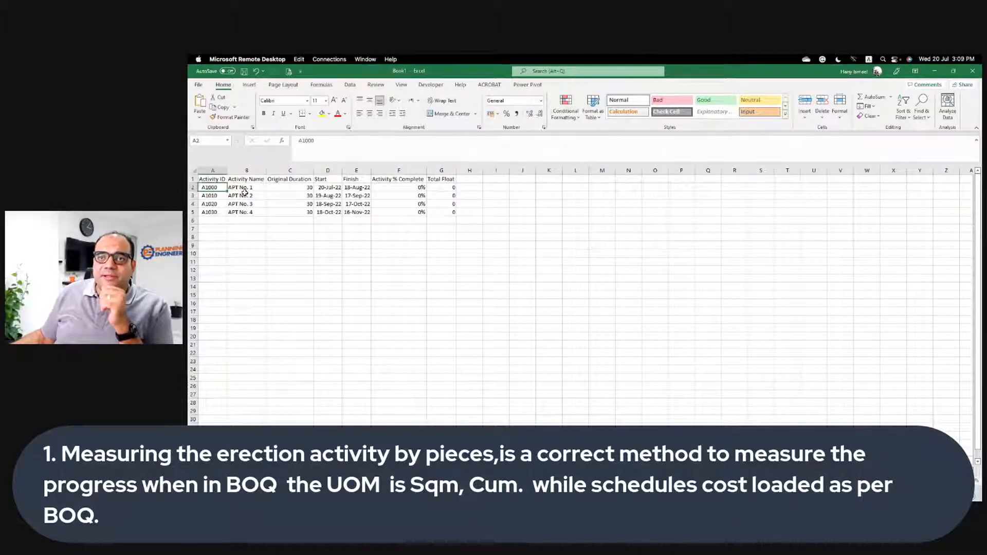
click(245, 188)
click(294, 190)
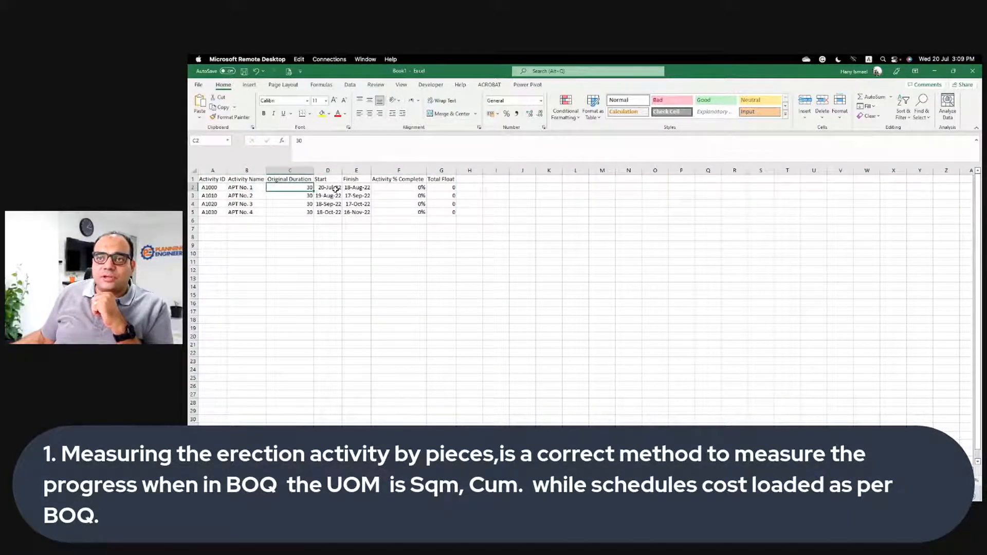
click(330, 188)
click(358, 188)
- Delete columns F to H, including Activity % Complete and Total Float, from the pasted table
drag(393, 171, 456, 173)
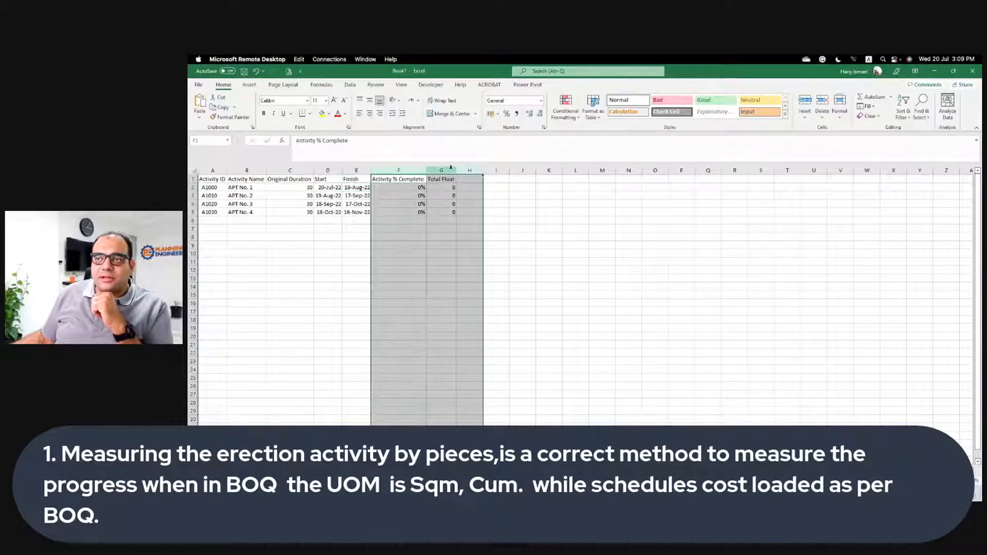
right_click(457, 173)
click(500, 254)
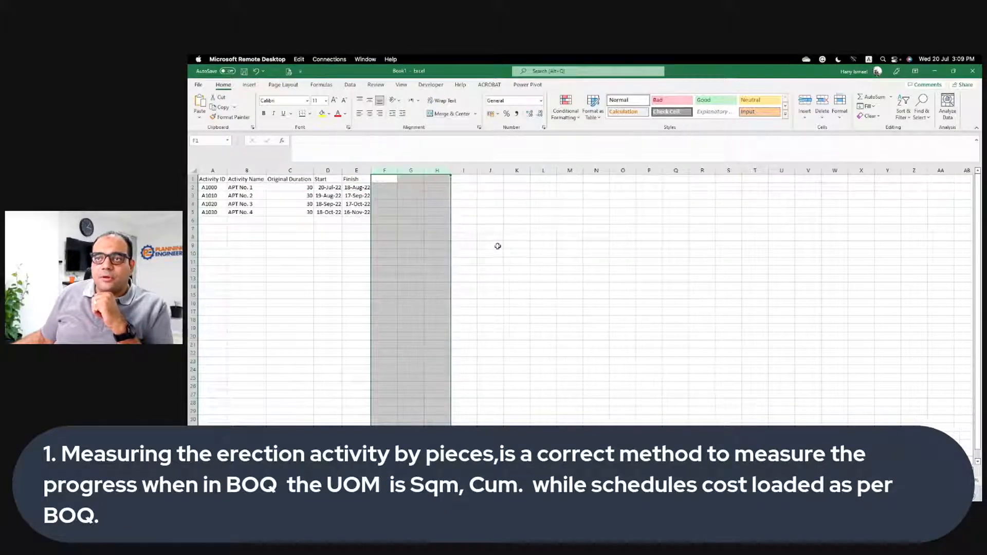
click(463, 228)
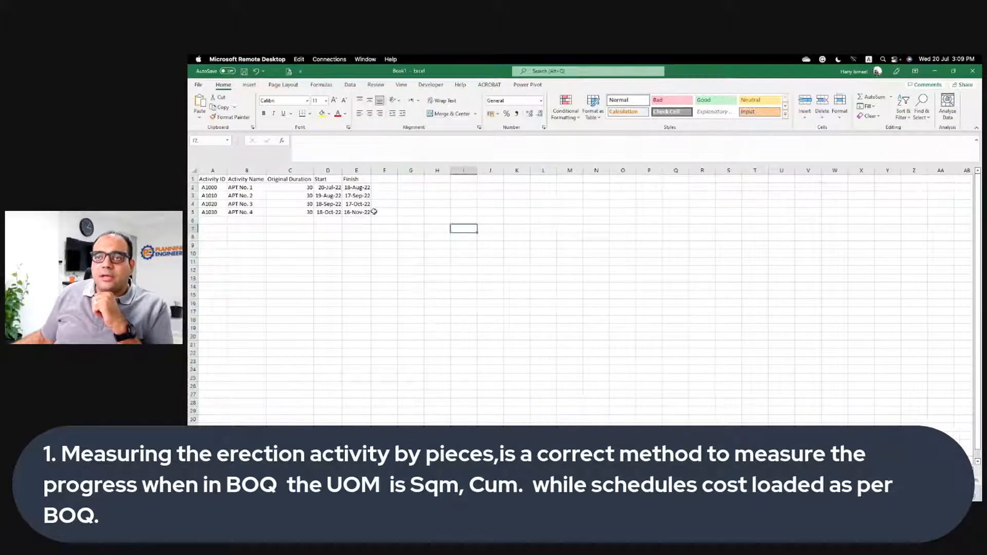
- Add the header "BOQ QTY" in cell F1, beside the Finish column
click(384, 179)
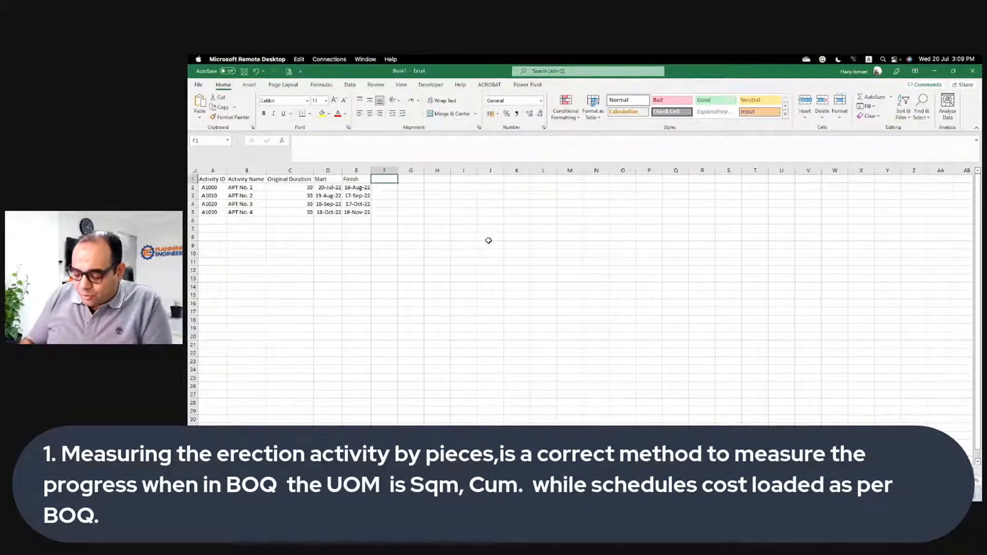
text(BOQ QT)
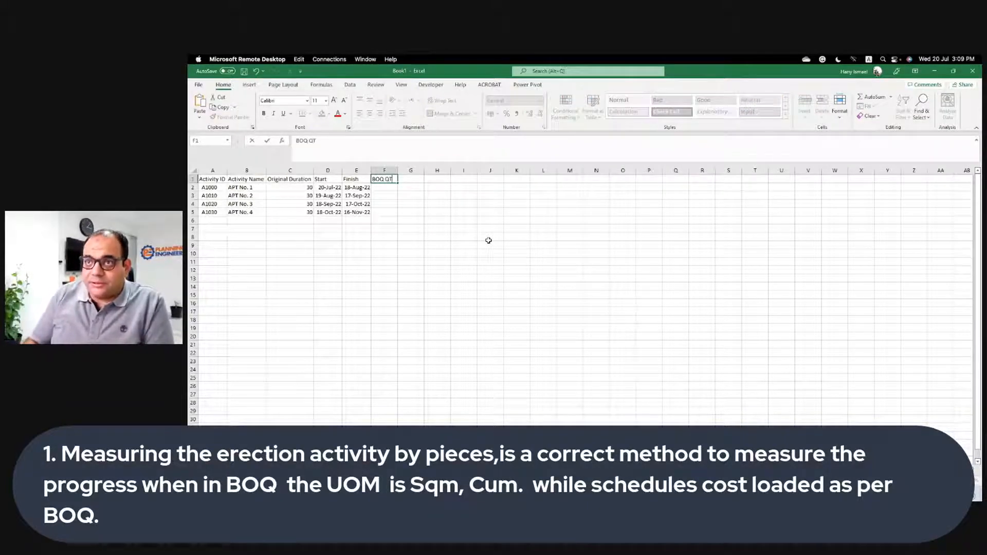
text(Y)
key(Return)
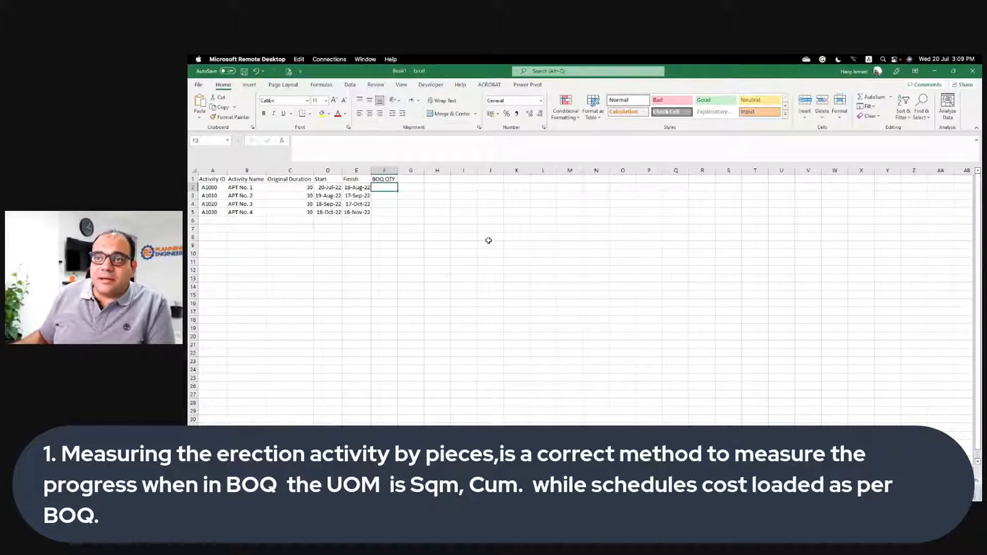
- Change the header in cell F1 to "BOQ Unit"
double_click(389, 178)
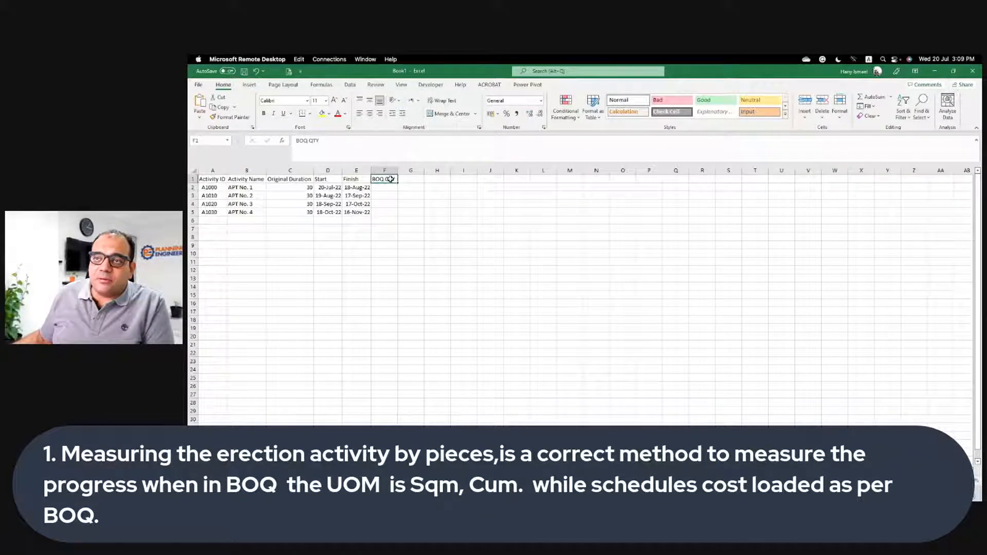
key(BackSpace)
key(BackSpace)
key(BackSpace)
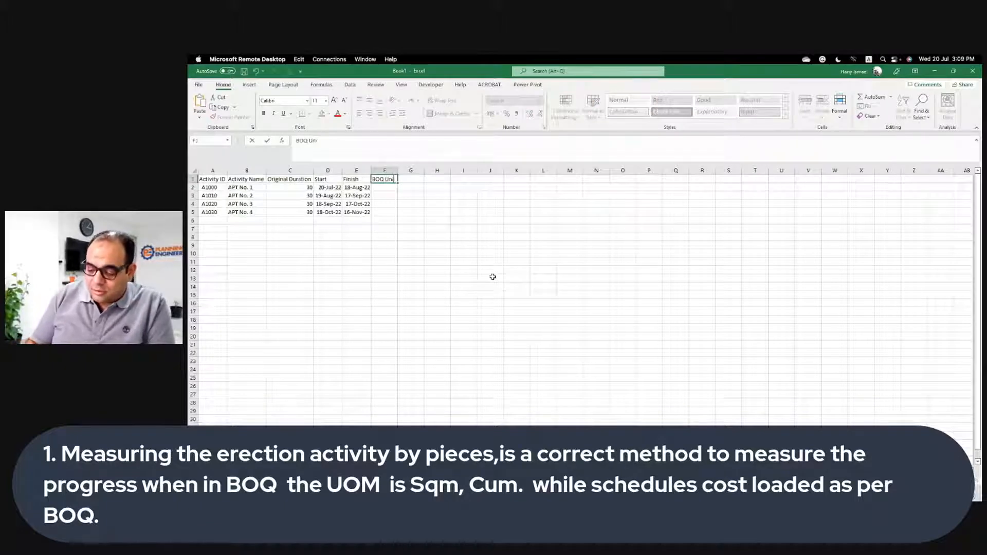
text(Unit)
key(Return)
- Enter M2 as the unit in cell F2 and copy it as a value to F3:F5 for the remaining activities
text(M2)
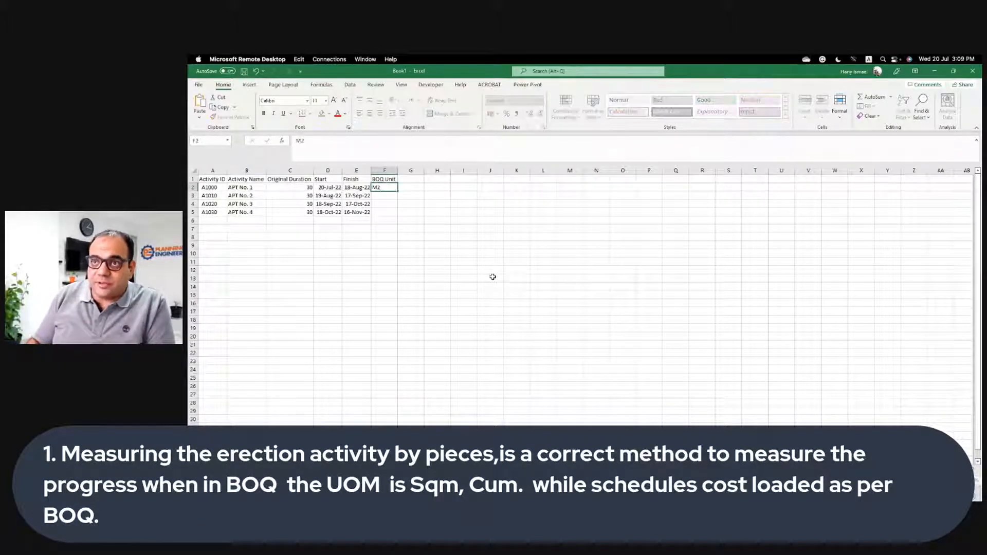
key(Return)
click(388, 188)
right_click(387, 188)
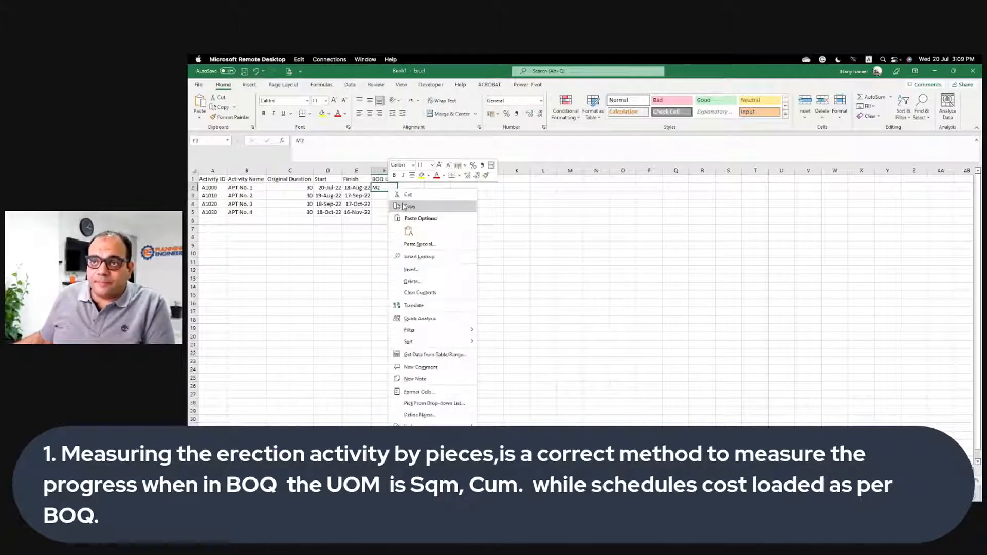
click(410, 207)
drag(385, 196, 384, 212)
right_click(389, 212)
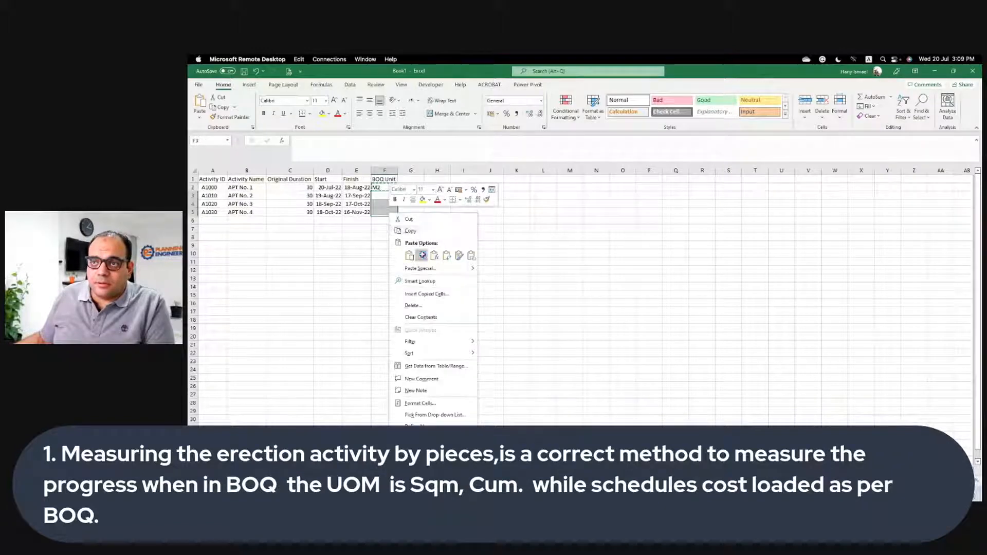
click(422, 256)
- Add another header reading "BOQ Unit" in cell G1
click(411, 180)
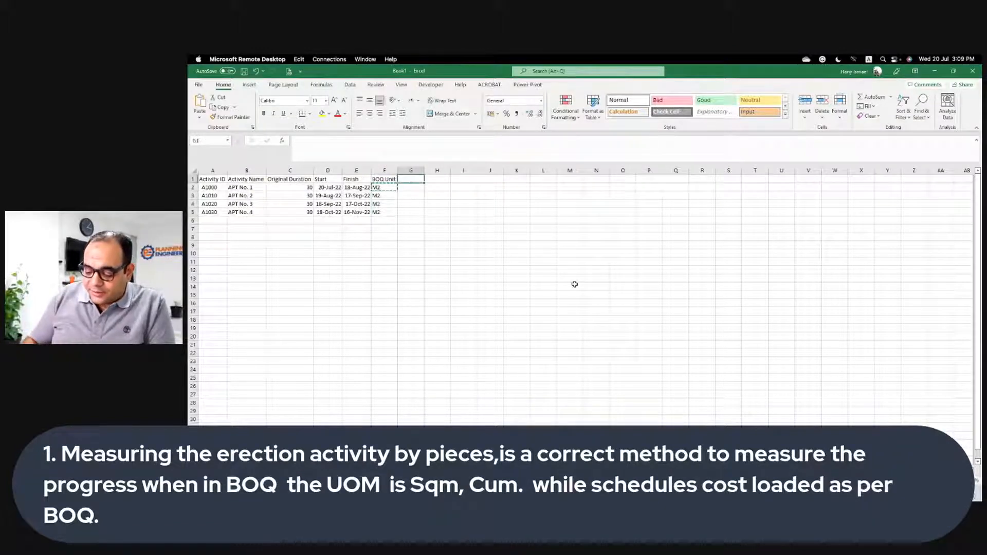
text(B)
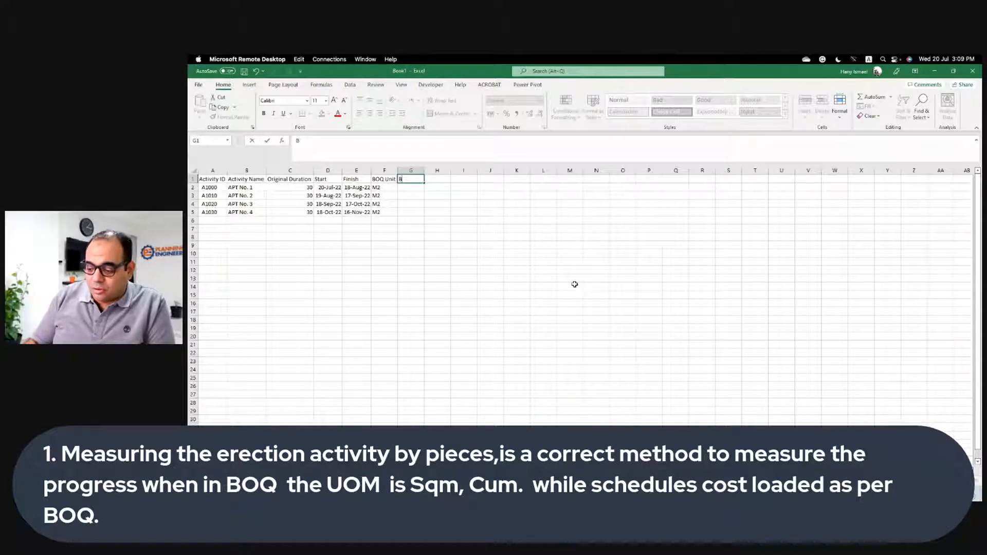
text(OQ Un)
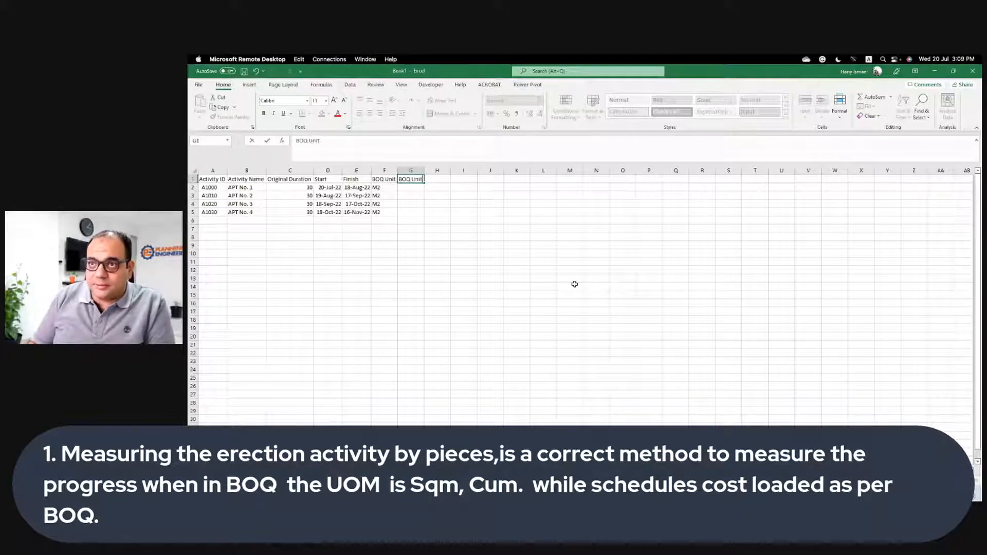
text(it)
key(Return)
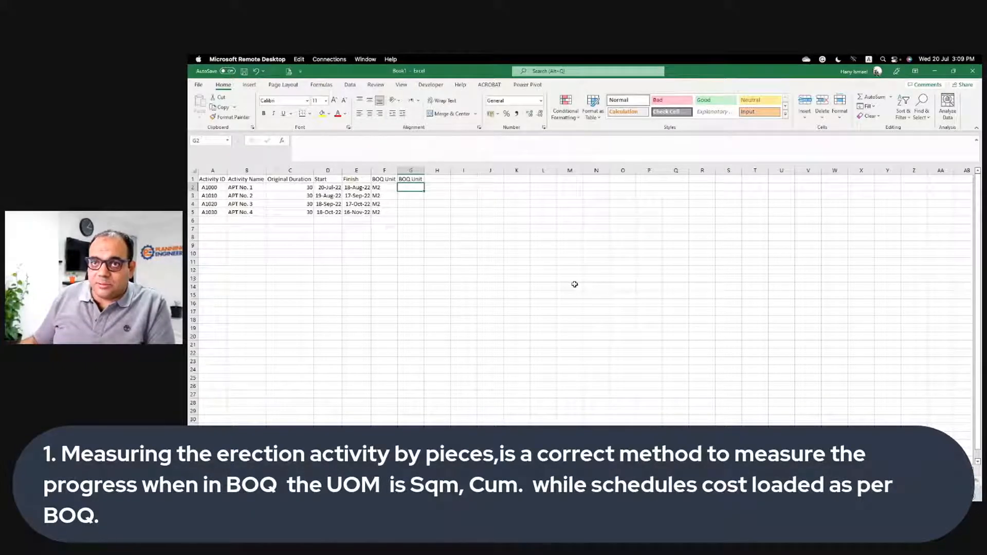
- Enter the quantities 200, 300, 250 and 400 for the four activities in cells G2 to G5
text(200)
key(Return)
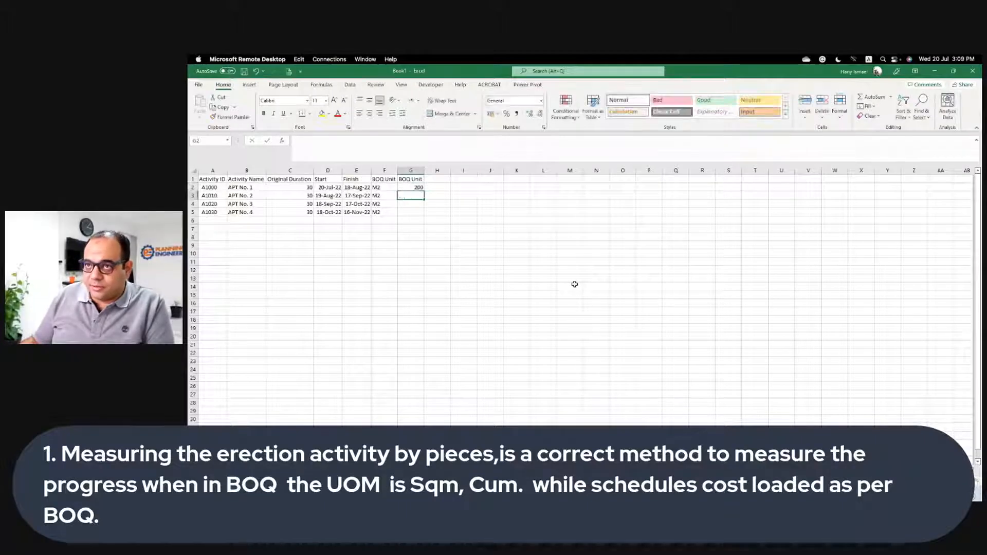
text(300)
key(Return)
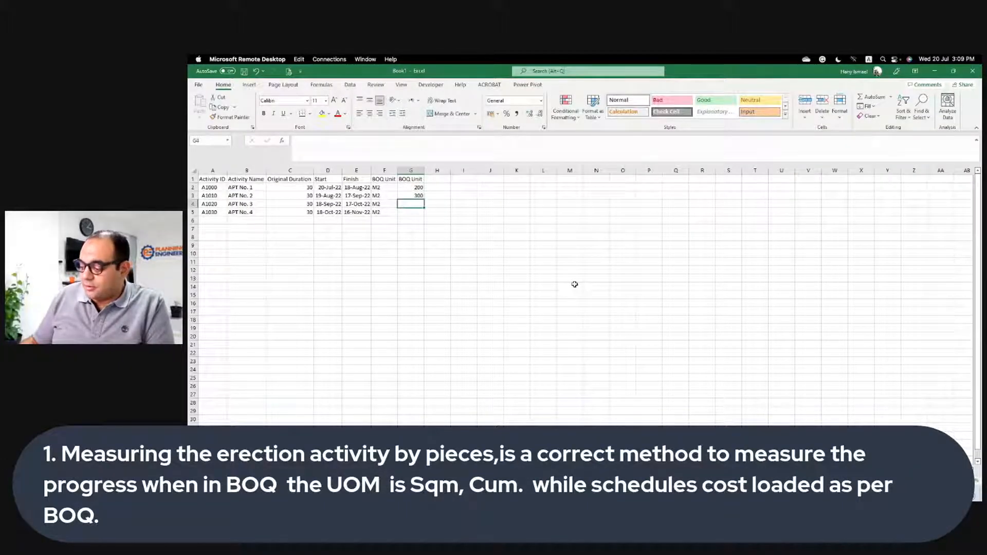
text(250)
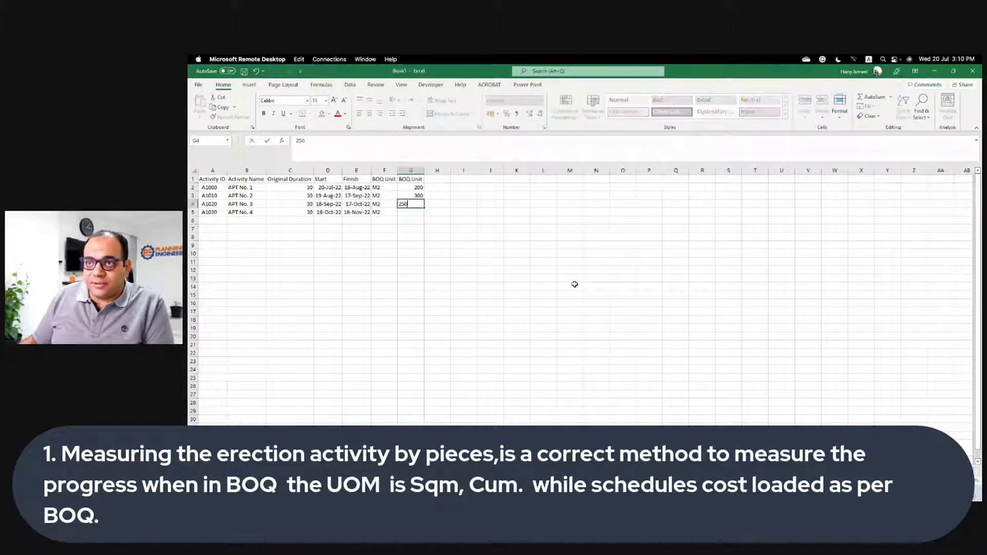
key(Return)
text(400)
key(Return)
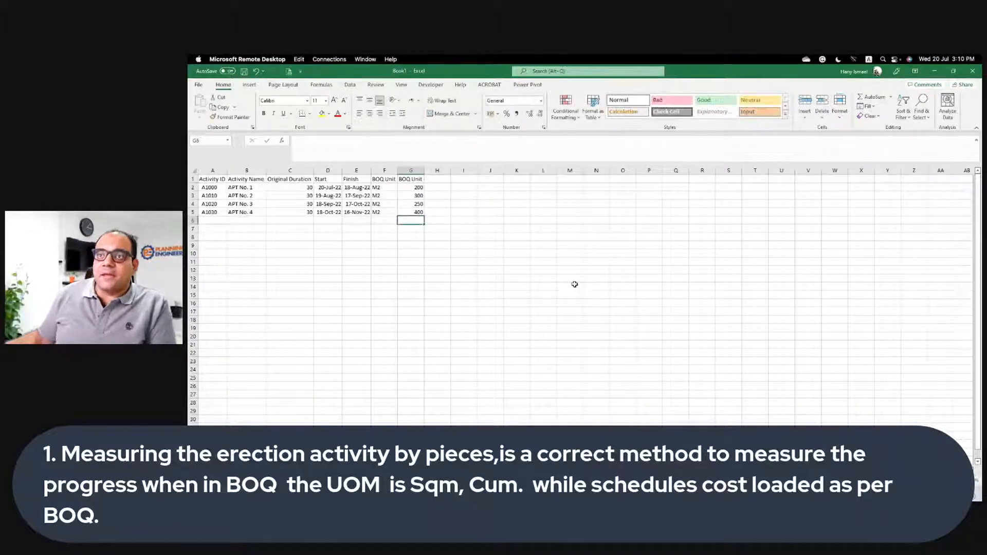
- Center the contents of columns A to G horizontally
drag(412, 170, 212, 170)
click(371, 115)
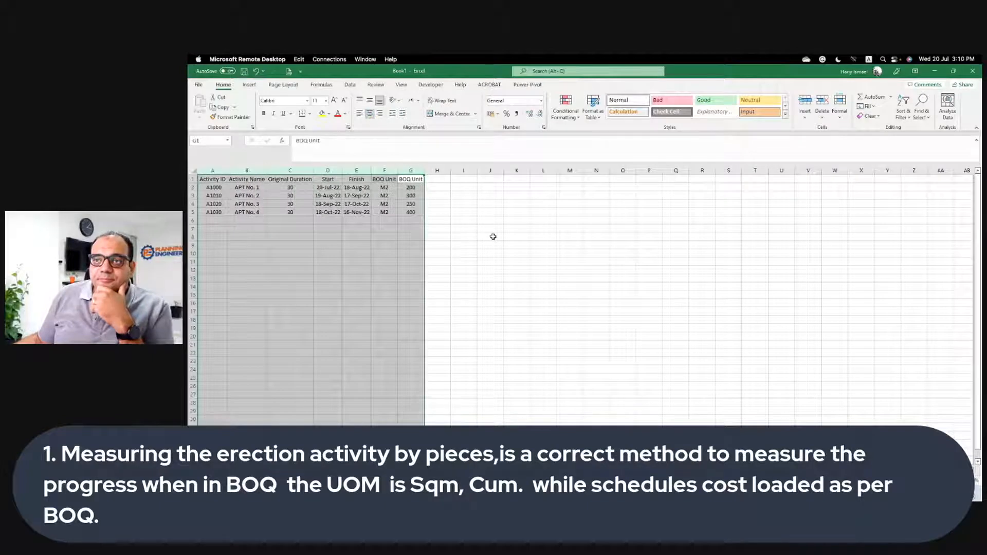
click(492, 236)
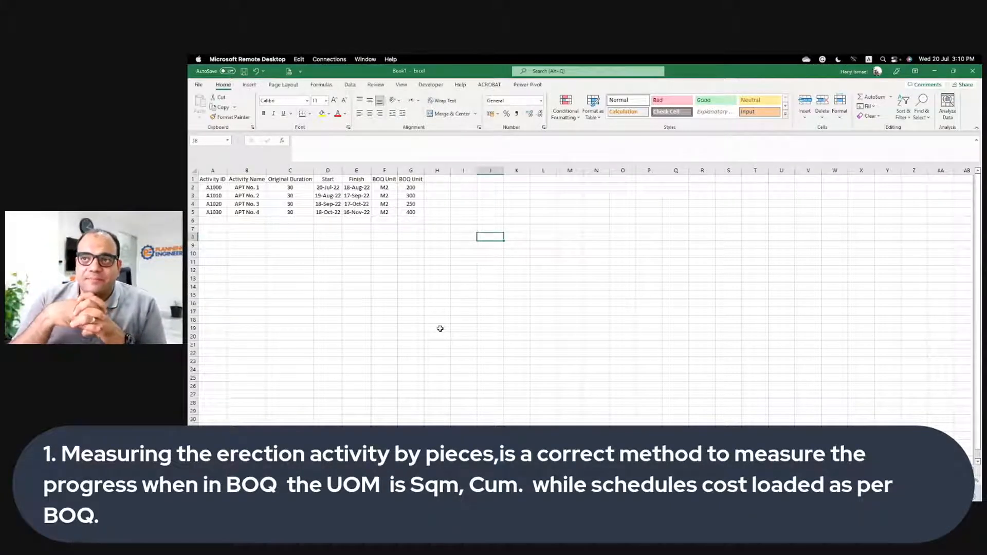
- Add the header "Man. Unit" in cell H1
click(446, 180)
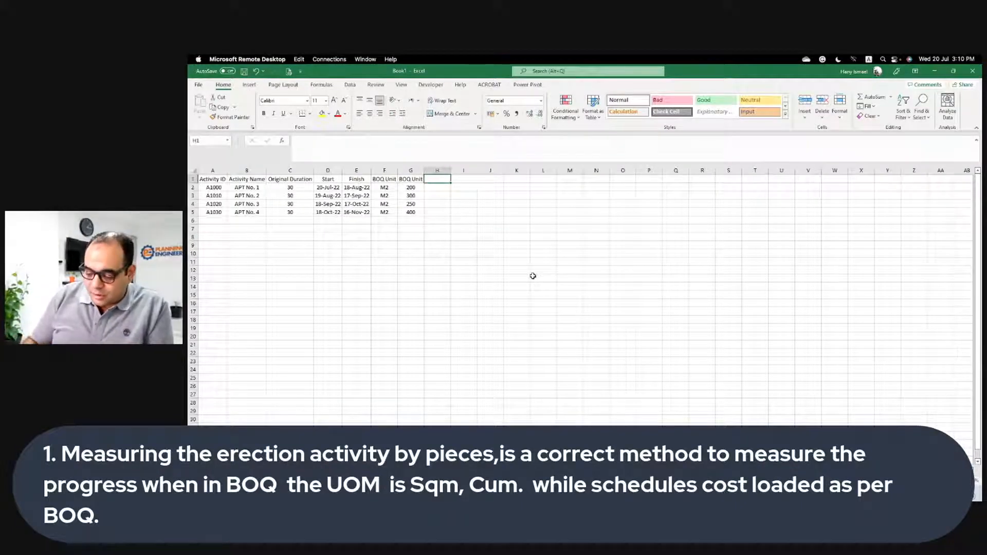
text(Man)
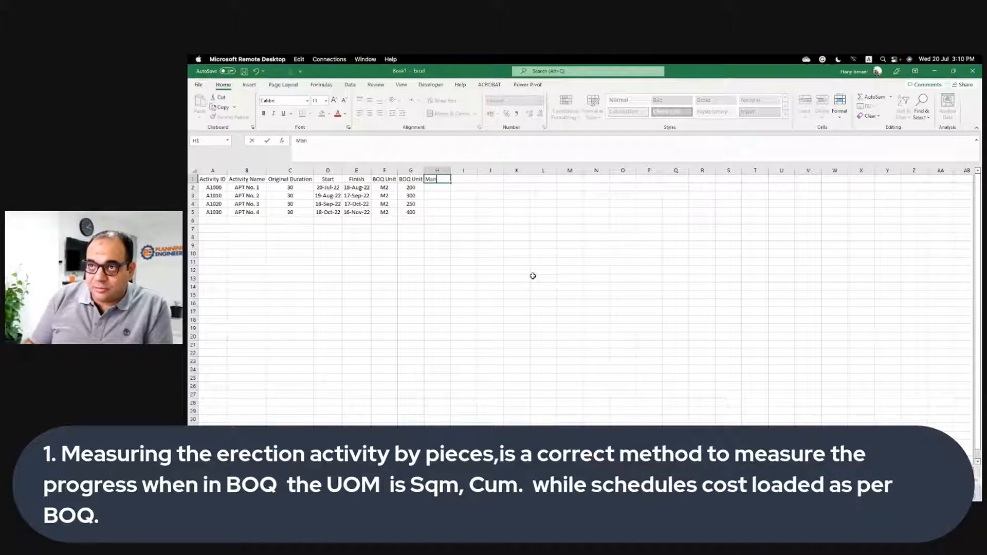
text(. Unit)
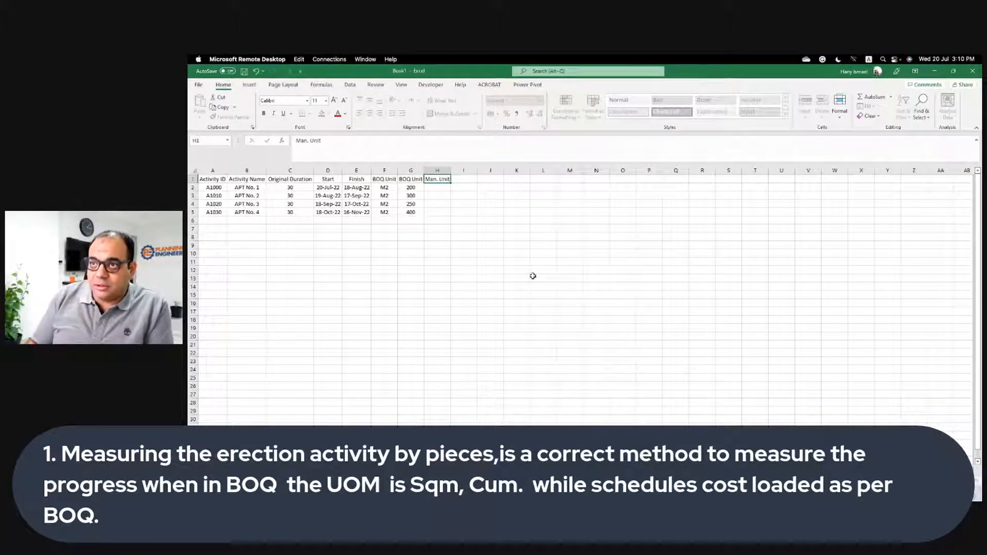
key(Return)
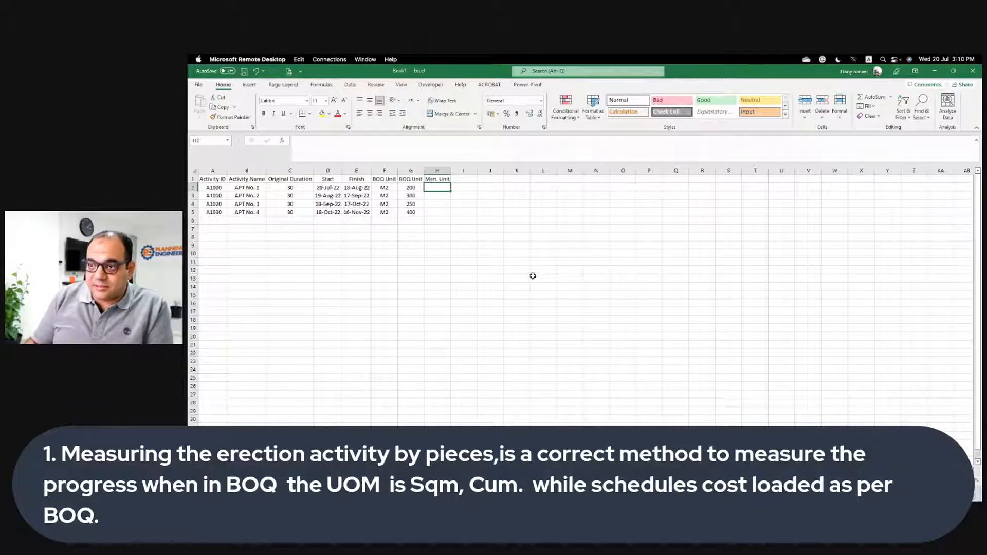
- Enter "No" as the Man. Unit in cell H2 and fill it down to H5
text(No)
key(Return)
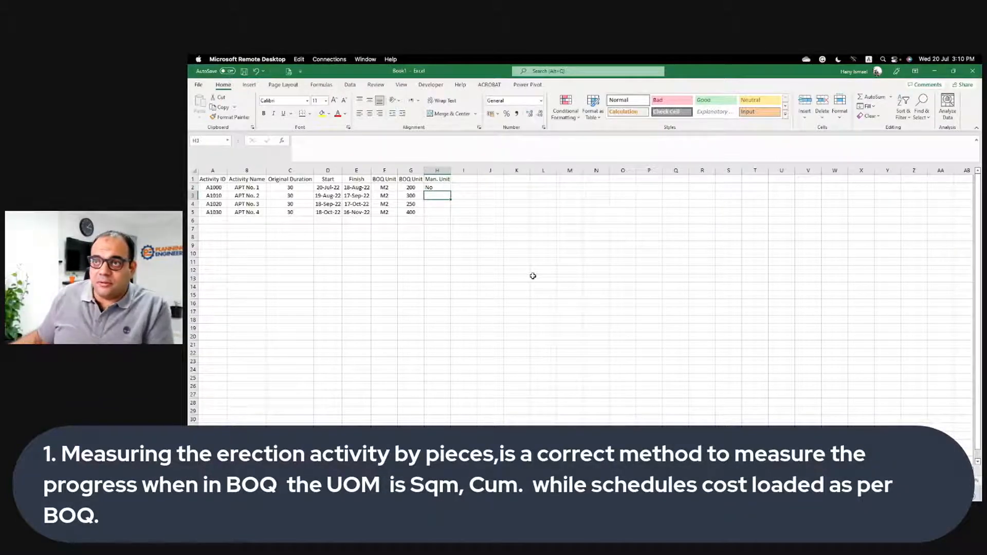
key(Up)
drag(450, 191, 452, 215)
- Add the header "Man QTY" in cell I1
click(463, 178)
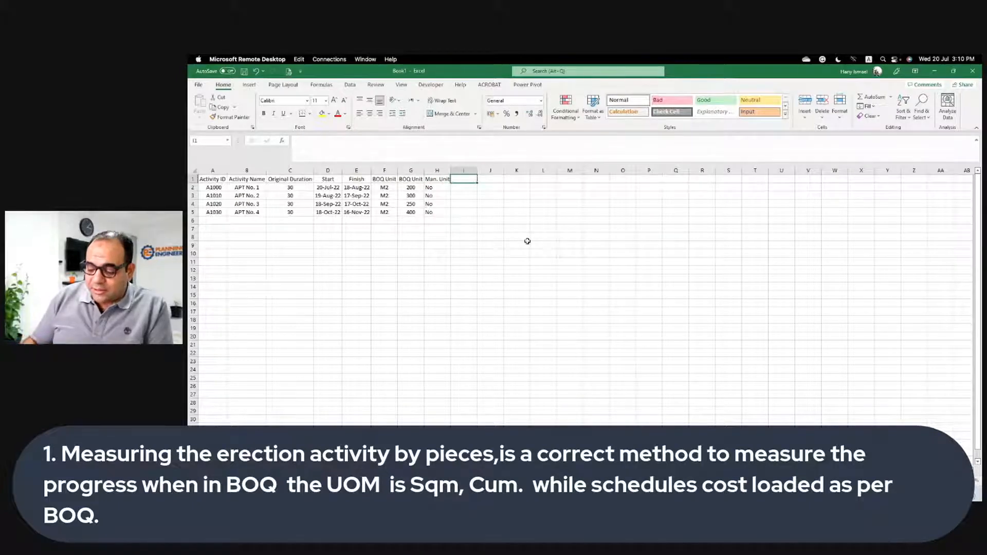
text(Man)
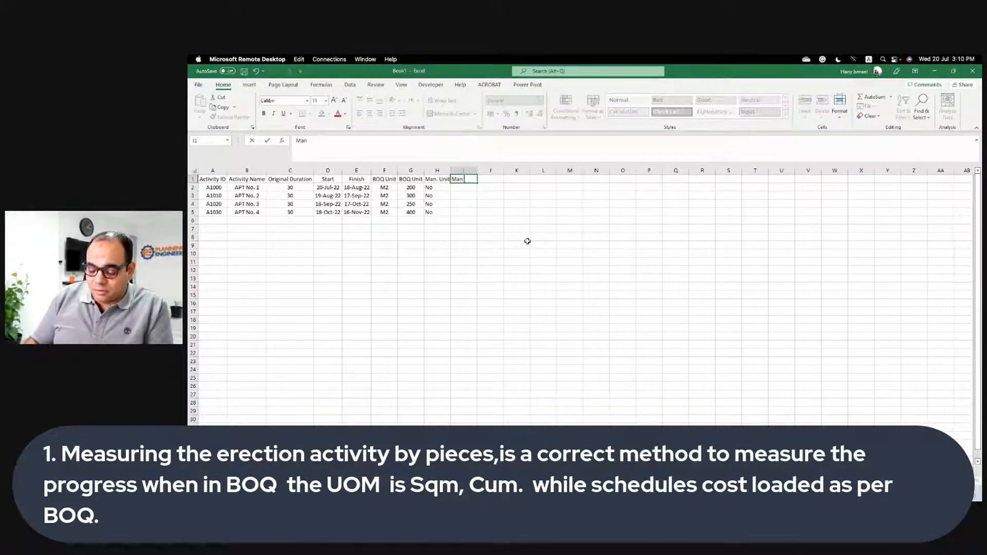
text( QTY)
key(Return)
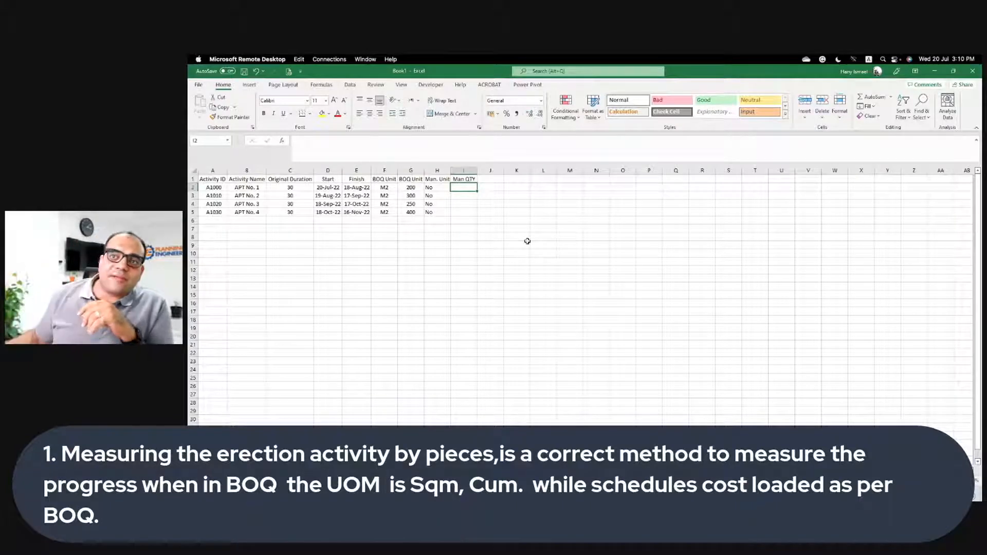
- Enter the Man QTY values 2000, 3000, 2500 and 4000 for the four activities in cells I2 to I5
click(253, 189)
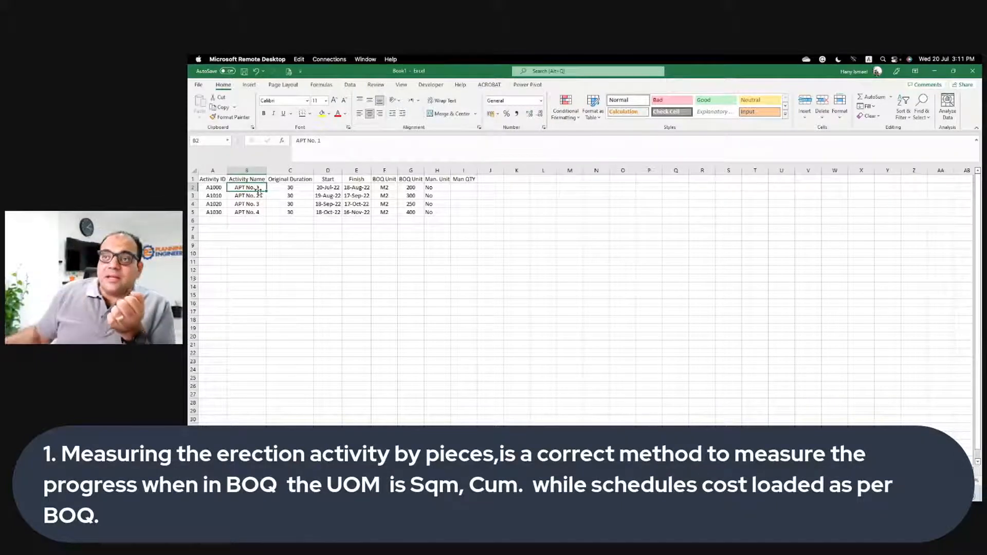
click(463, 188)
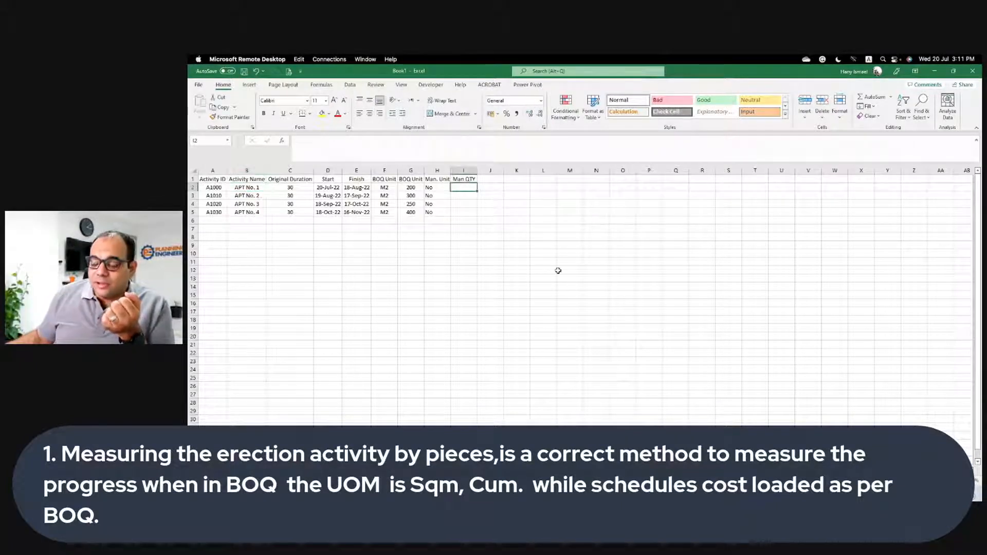
text(2000)
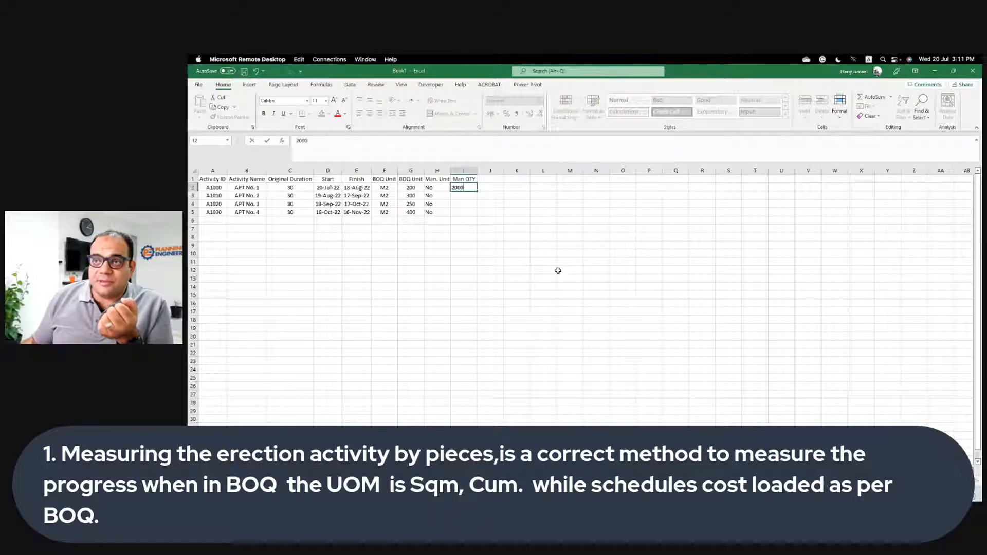
key(Return)
text(3000)
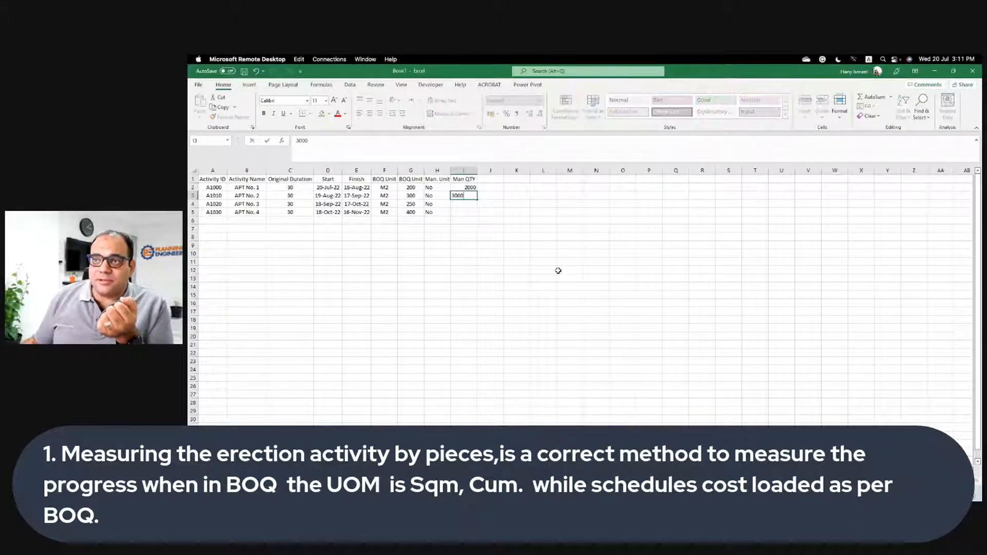
key(Return)
text(2500)
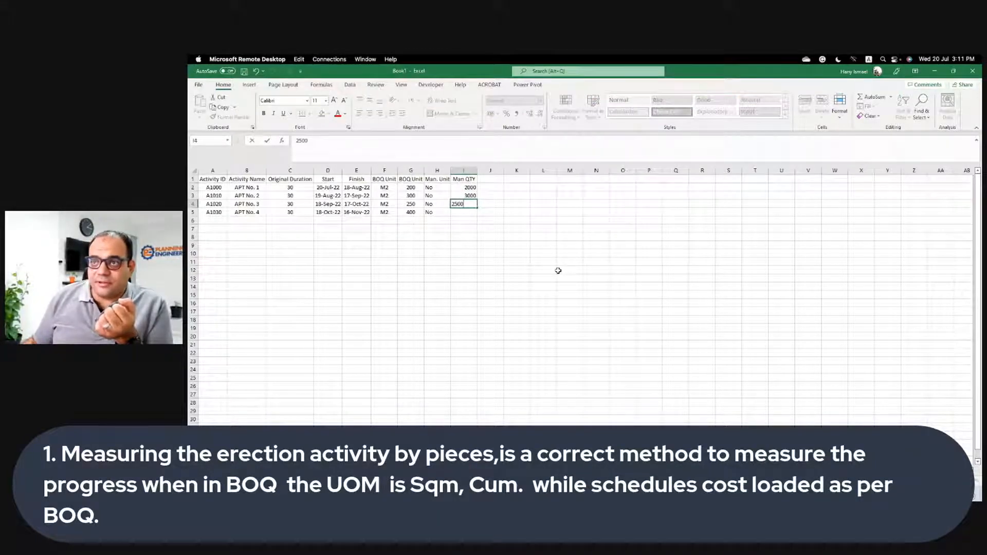
key(Return)
text(4000)
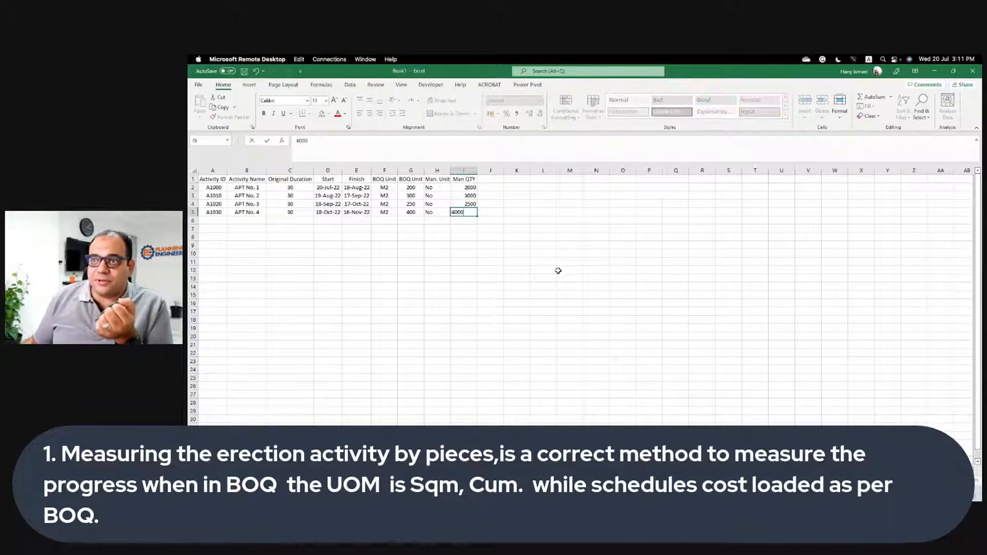
key(Return)
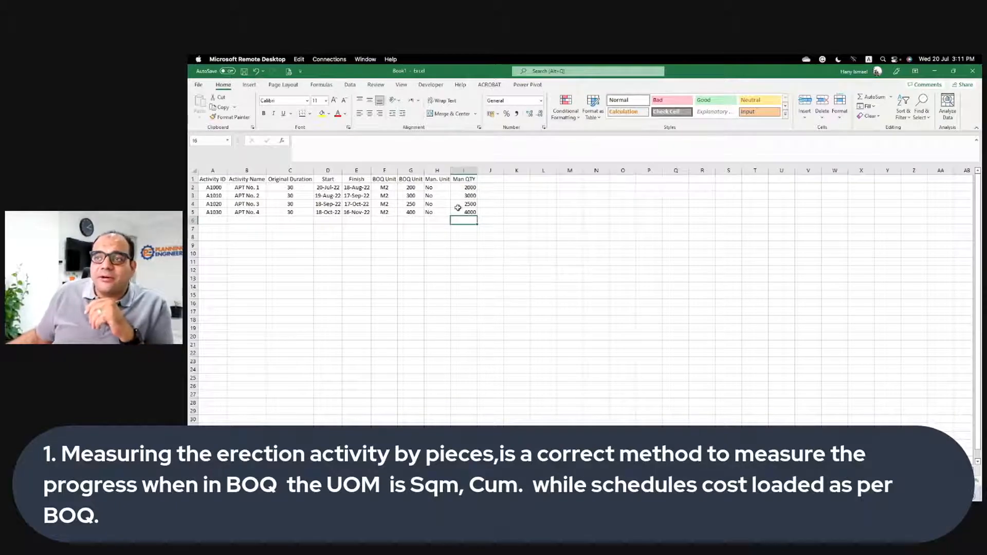
click(468, 189)
click(409, 188)
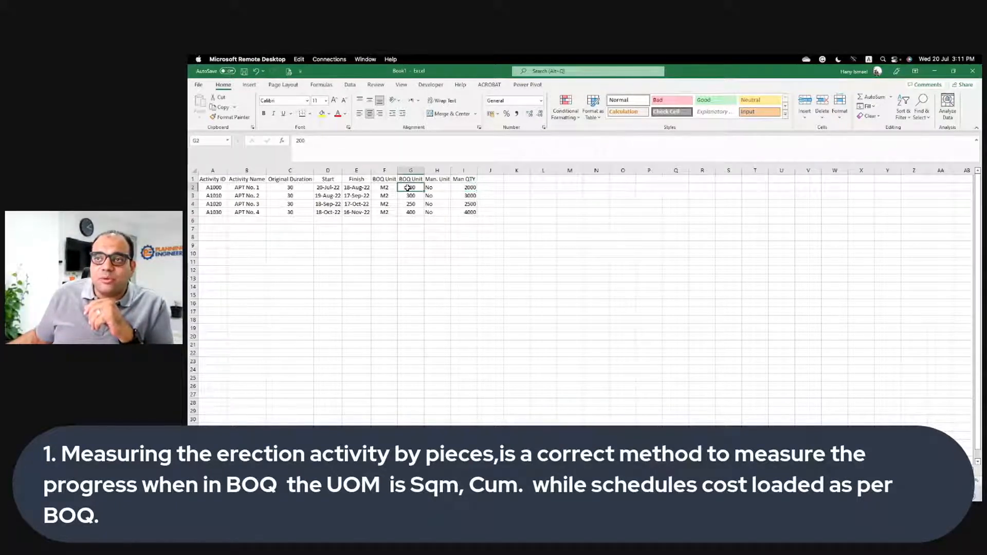
click(466, 188)
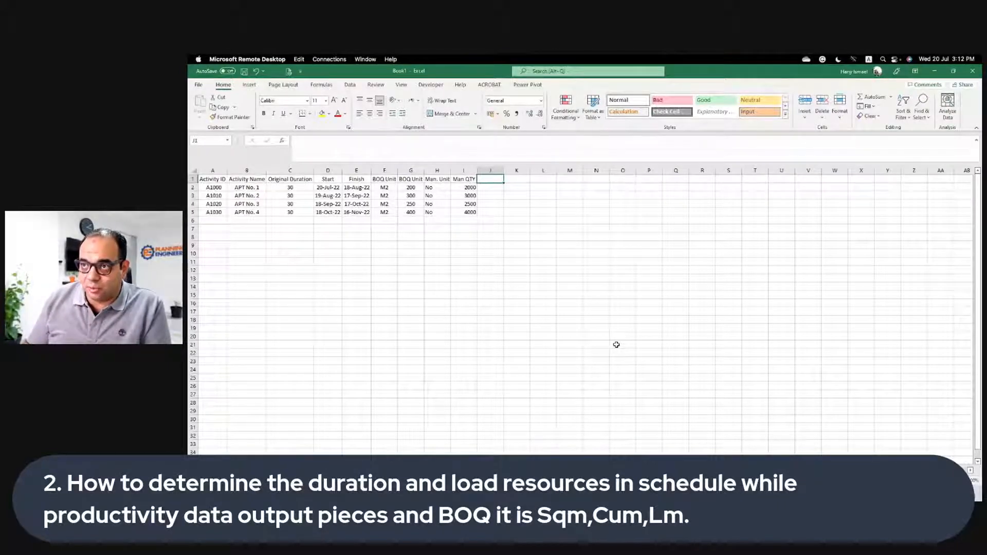
- Add the header "Erection No. Per Day" in cell J1 and fit column J's width to it
text(Erection No. P)
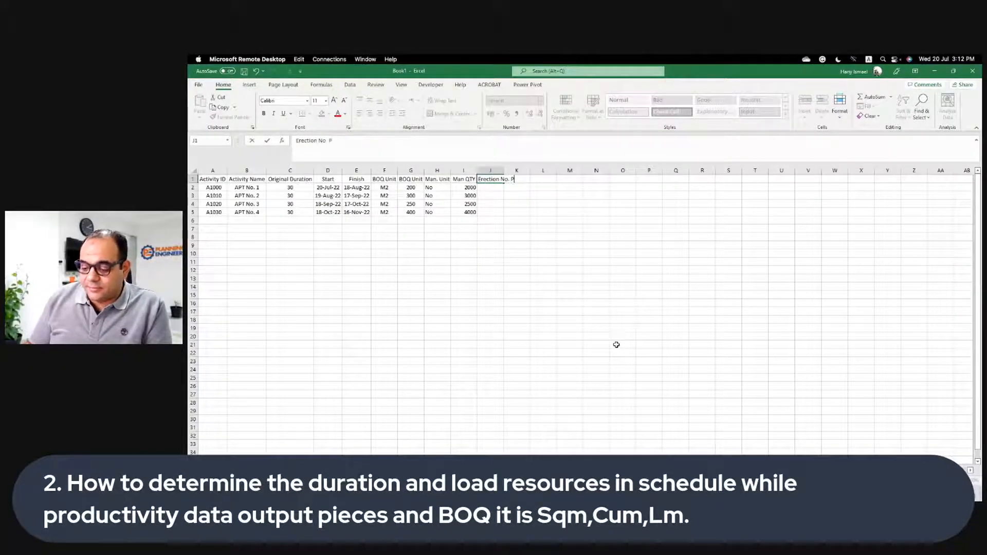
key(BackSpace)
key(BackSpace)
key(BackSpace)
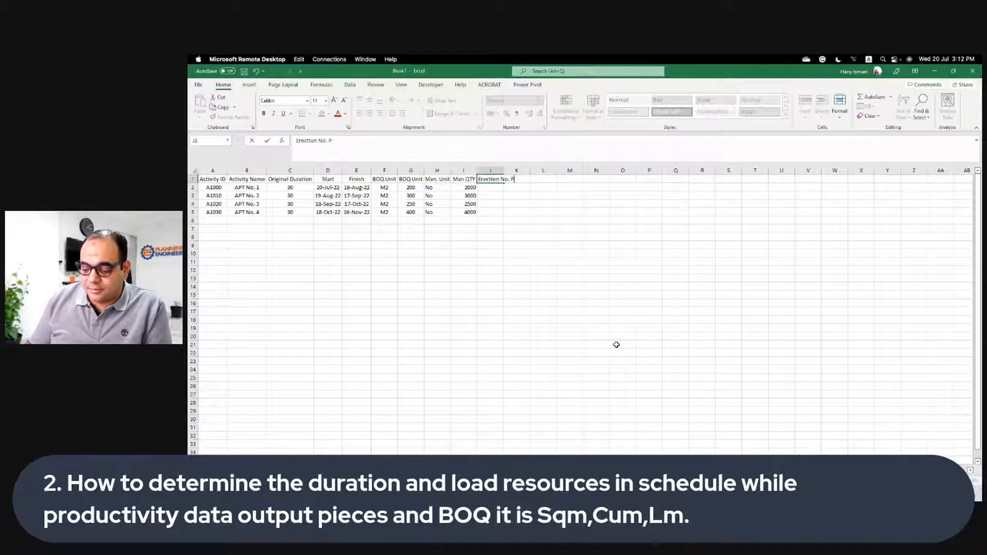
text(e)
text(r Day)
key(Return)
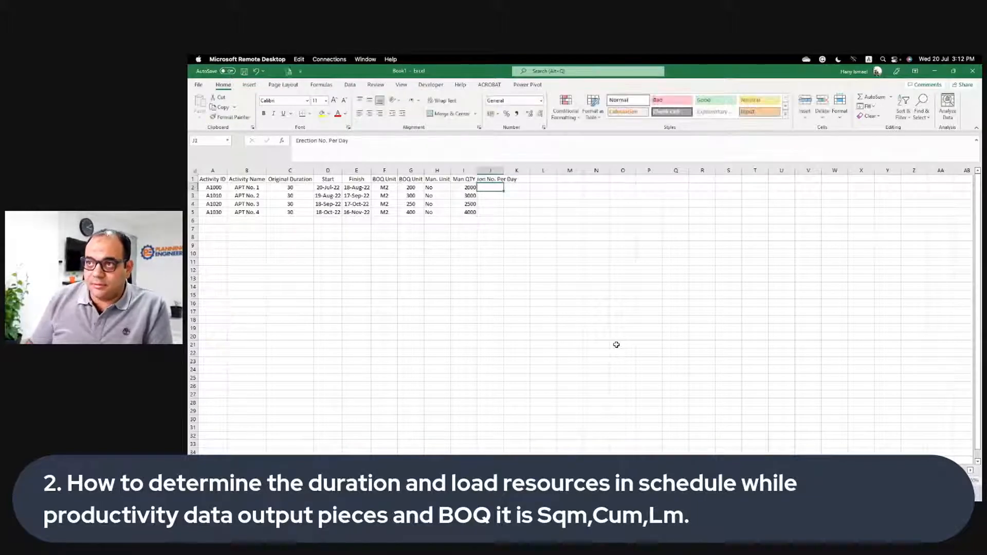
double_click(505, 172)
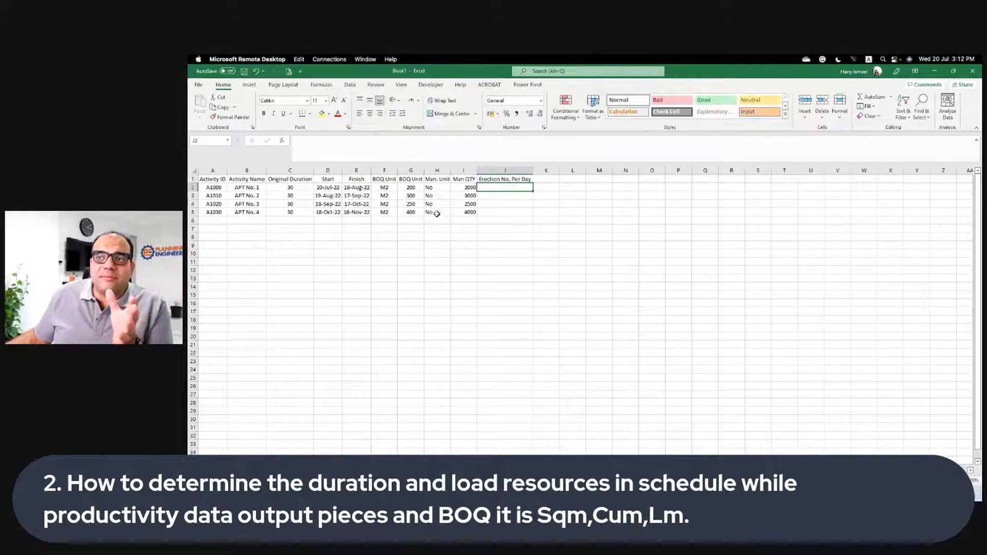
click(410, 187)
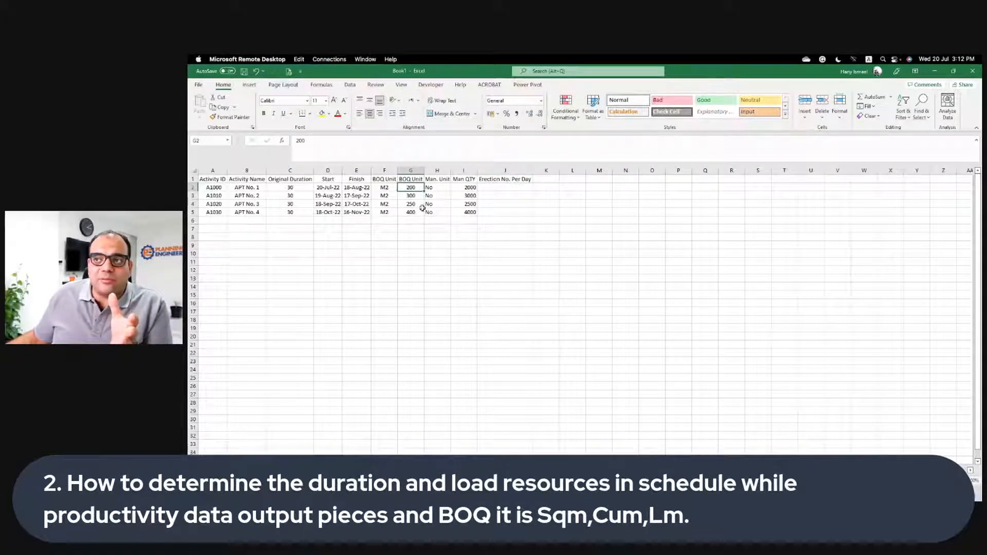
click(524, 186)
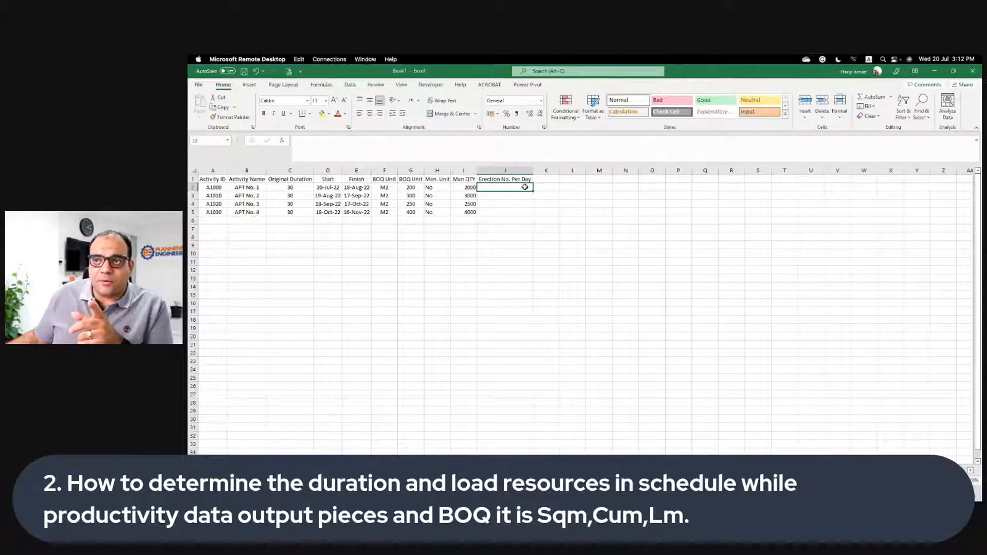
click(520, 180)
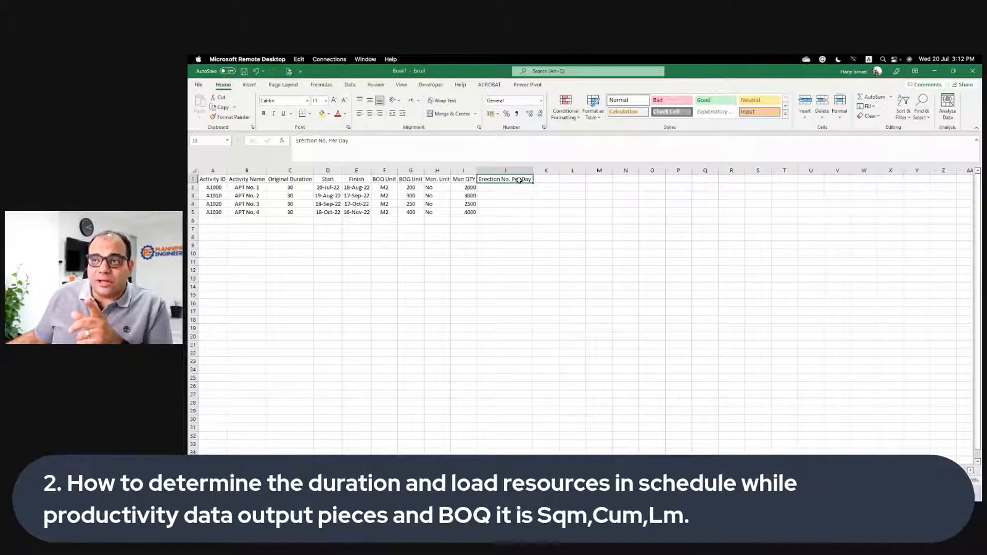
click(411, 188)
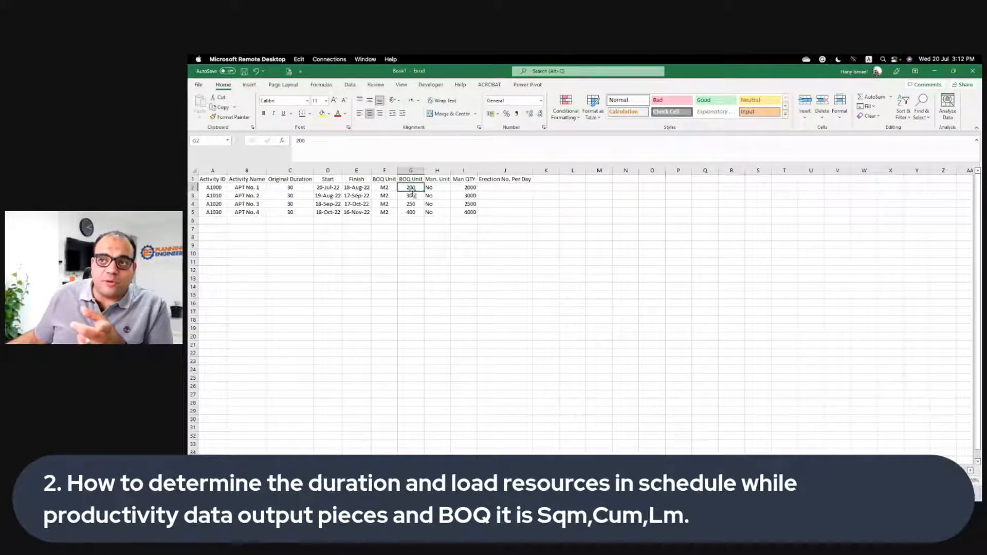
- Enter 100 as the daily erection number for APT No. 1 in cell J2 and center it
click(507, 188)
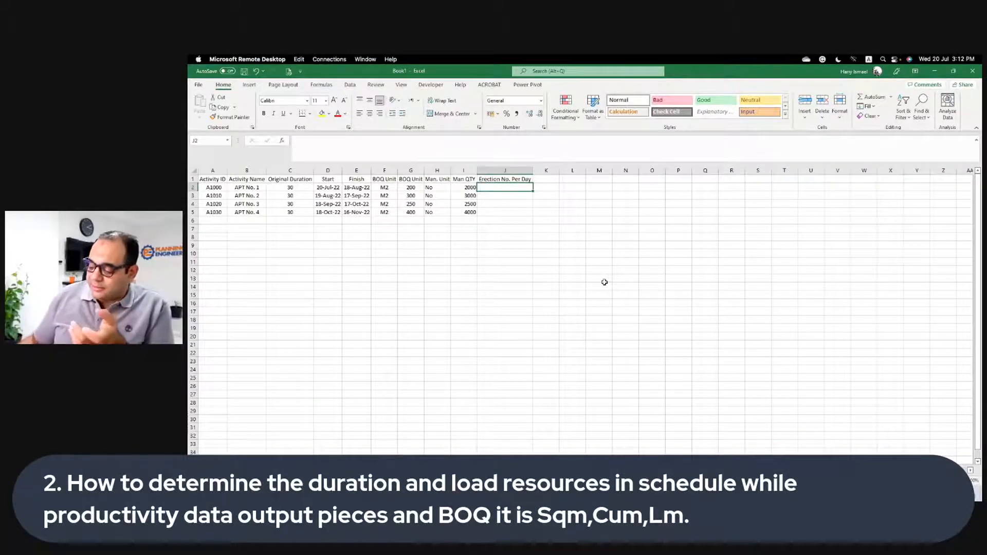
text(100)
key(Return)
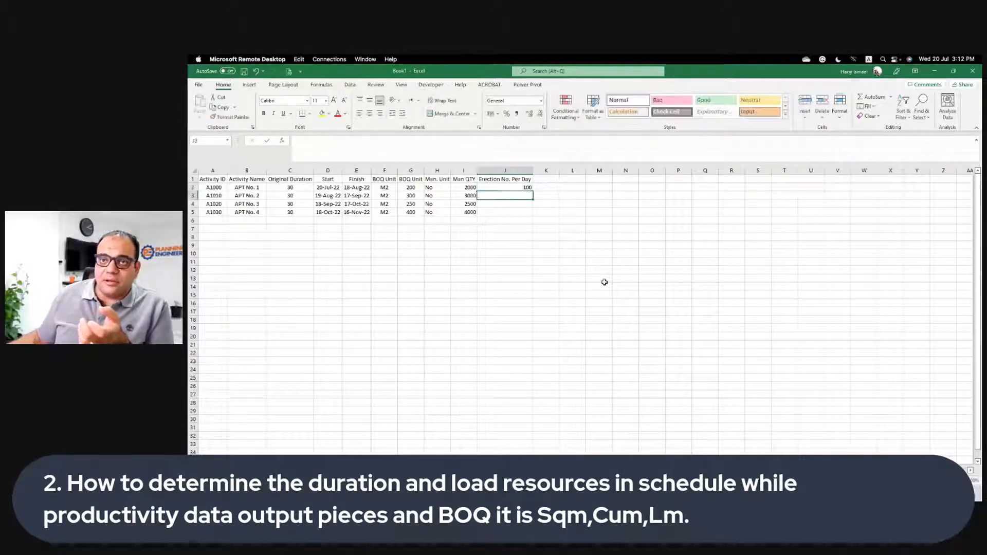
click(512, 189)
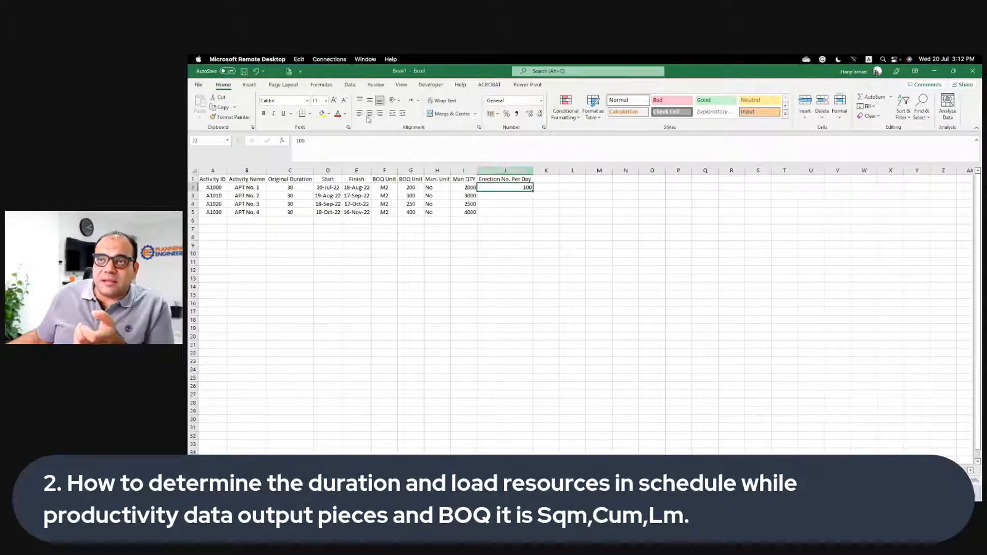
click(249, 188)
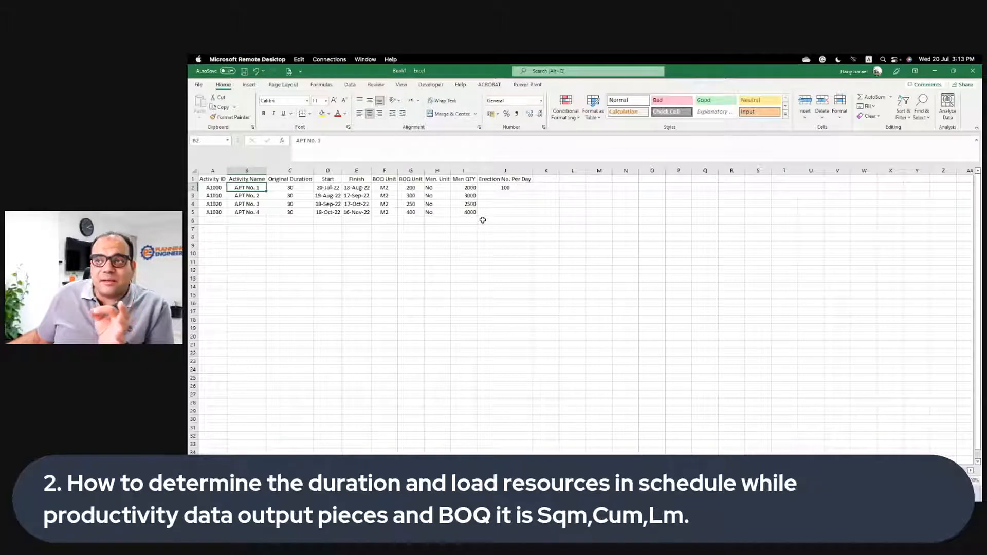
click(472, 188)
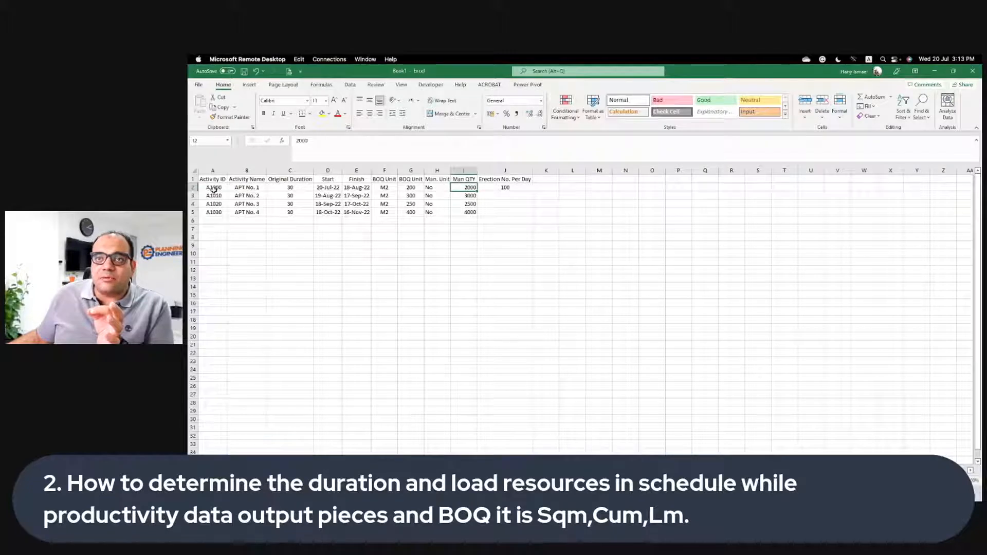
click(193, 196)
right_click(193, 196)
click(216, 267)
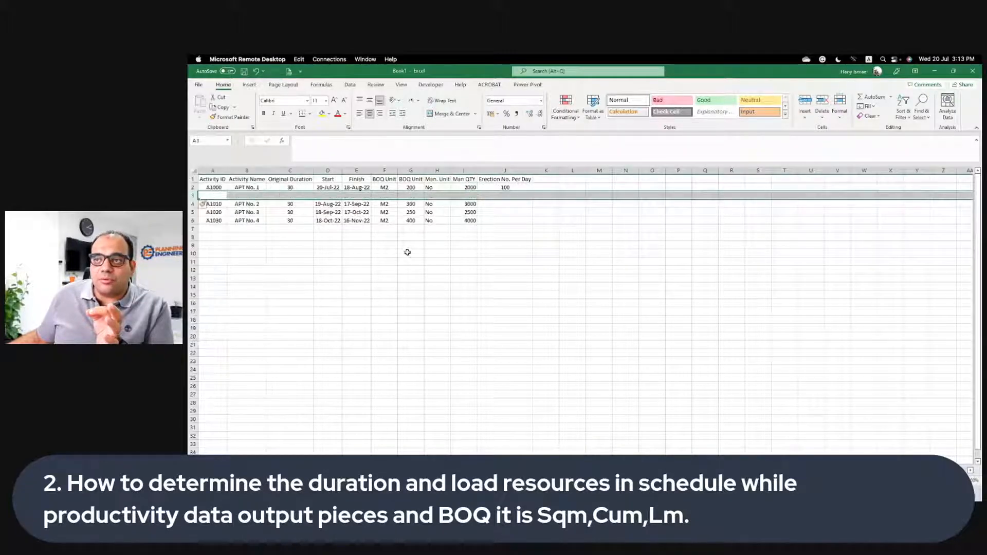
click(437, 195)
click(461, 196)
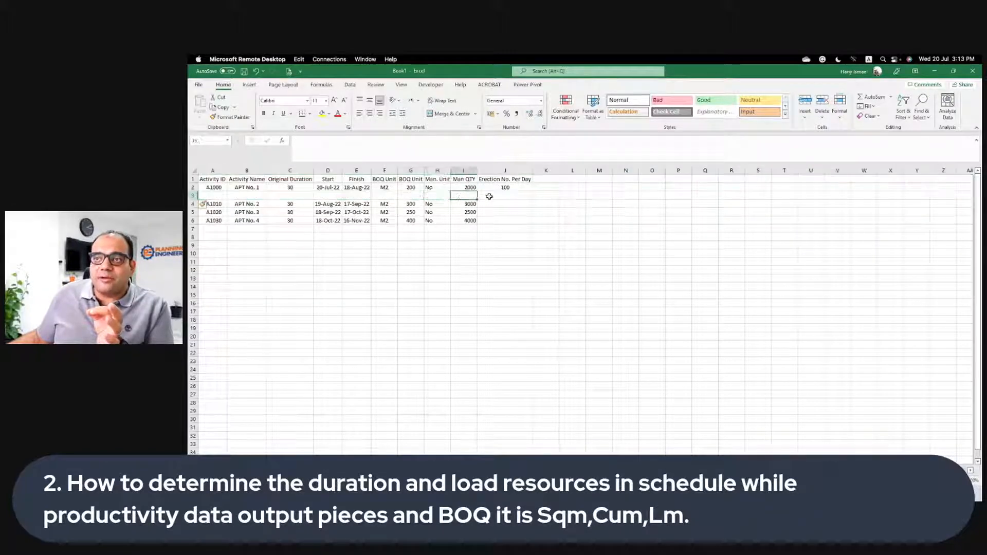
click(489, 197)
click(438, 196)
click(466, 196)
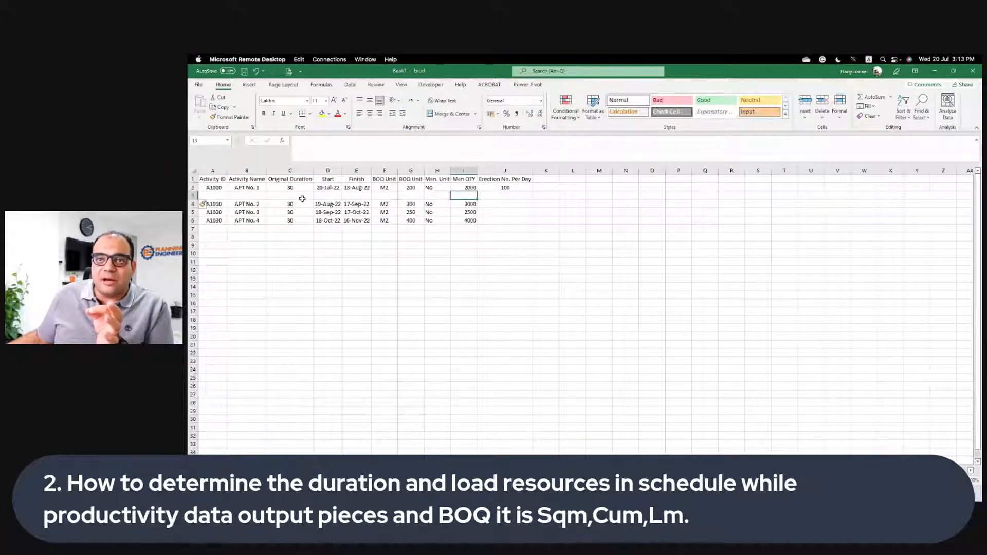
click(193, 195)
right_click(194, 196)
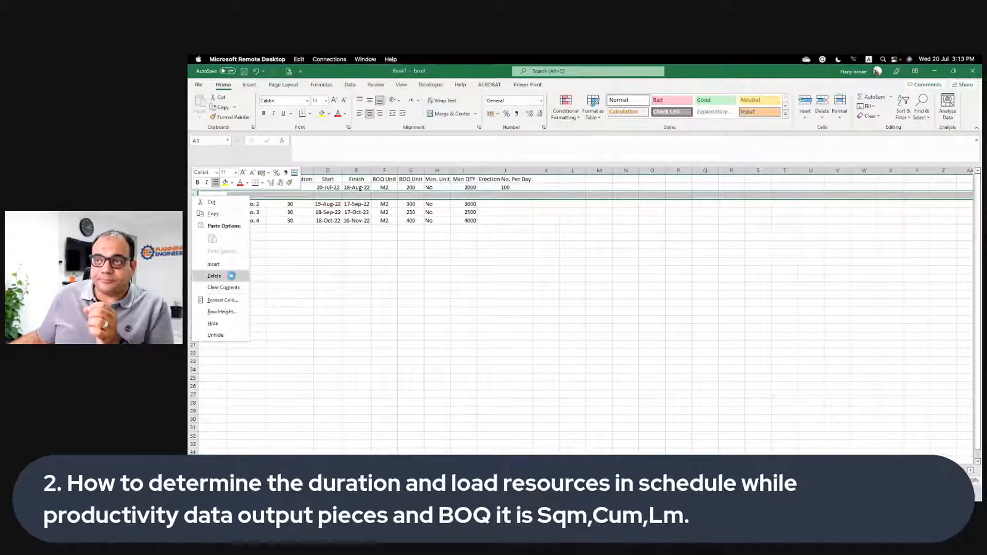
click(214, 275)
- Copy the 100 from cell J2 down to cells J3 to J5 with centered alignment
click(506, 200)
click(511, 187)
right_click(519, 189)
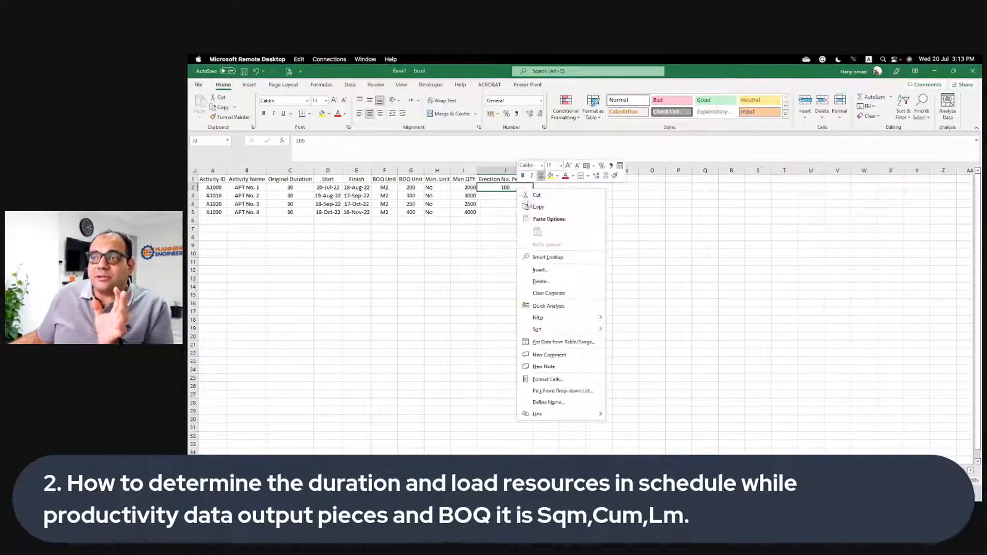
click(535, 206)
mouse_move(508, 196)
mouse_down()
mouse_move(514, 211)
mouse_move(506, 193)
mouse_move(505, 212)
mouse_up()
right_click(515, 211)
click(549, 255)
click(369, 114)
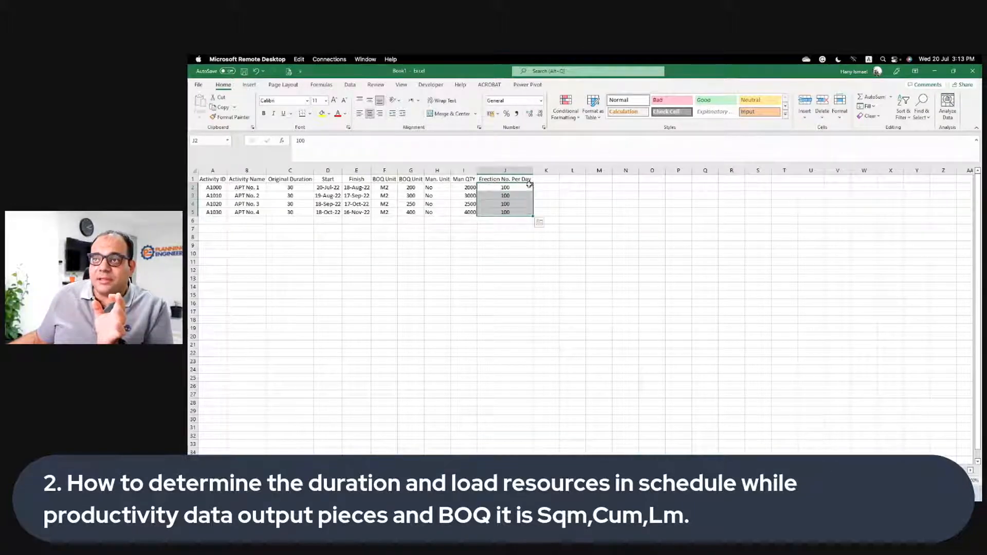
- Add the header "Required Days for Erection" in cell K1 and fit column K's width to it
click(544, 179)
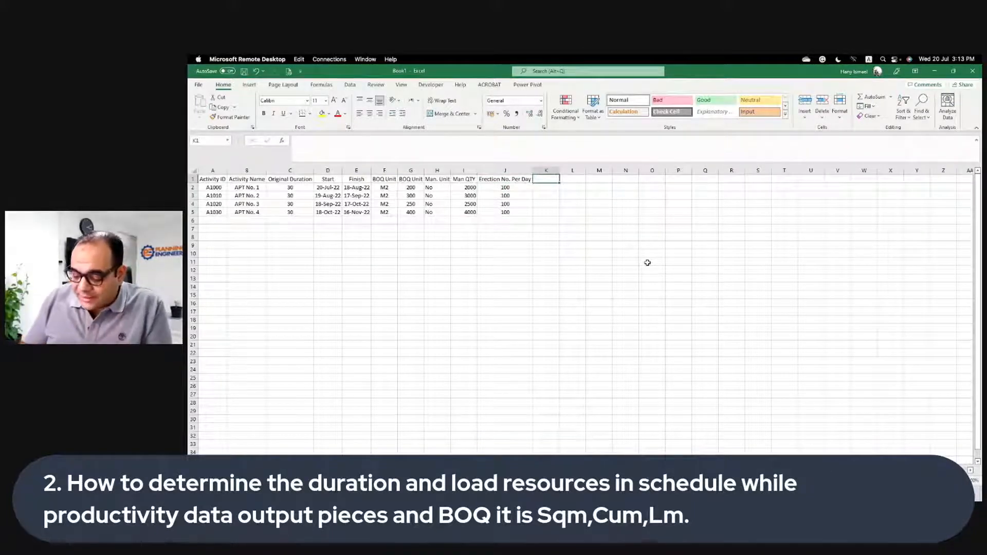
text(D)
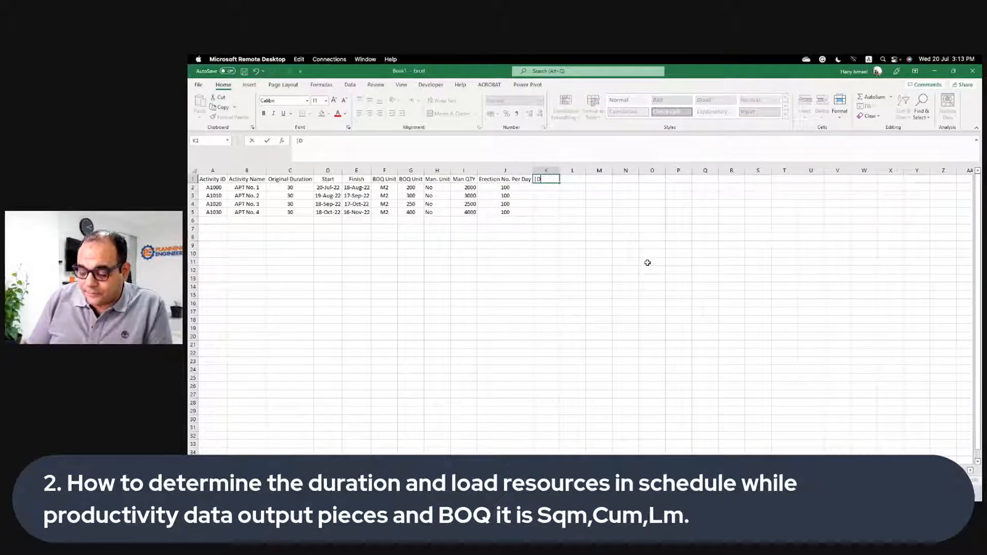
text(Required Days for)
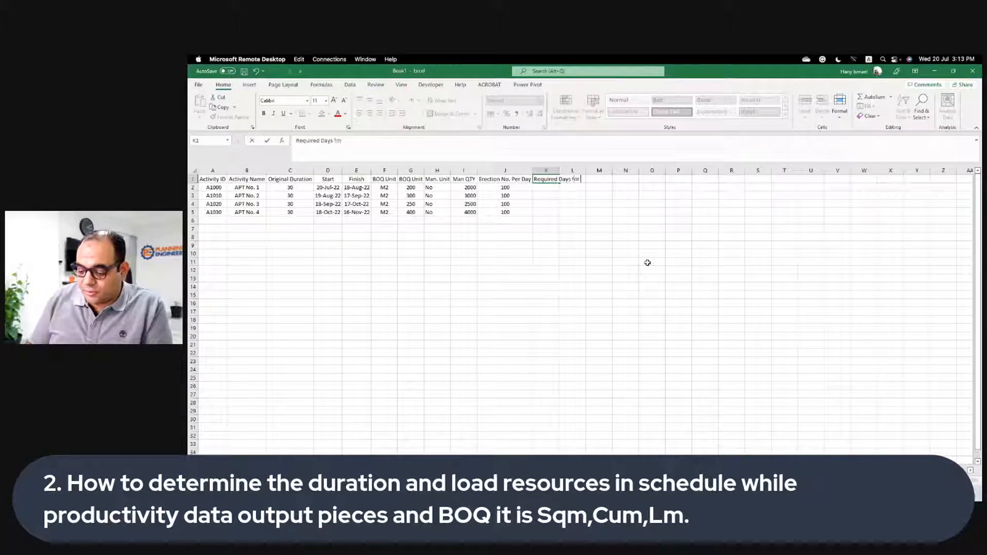
text( Erection)
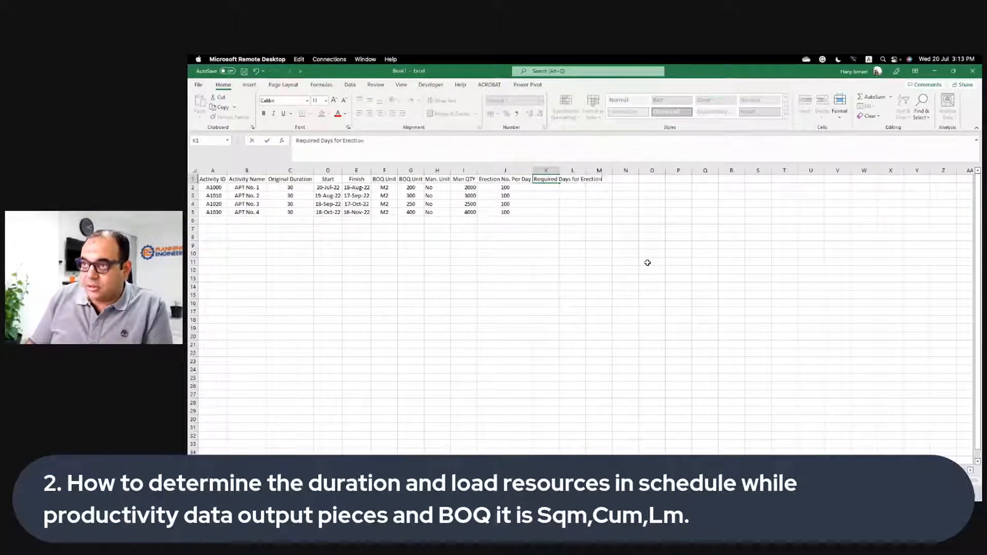
key(Return)
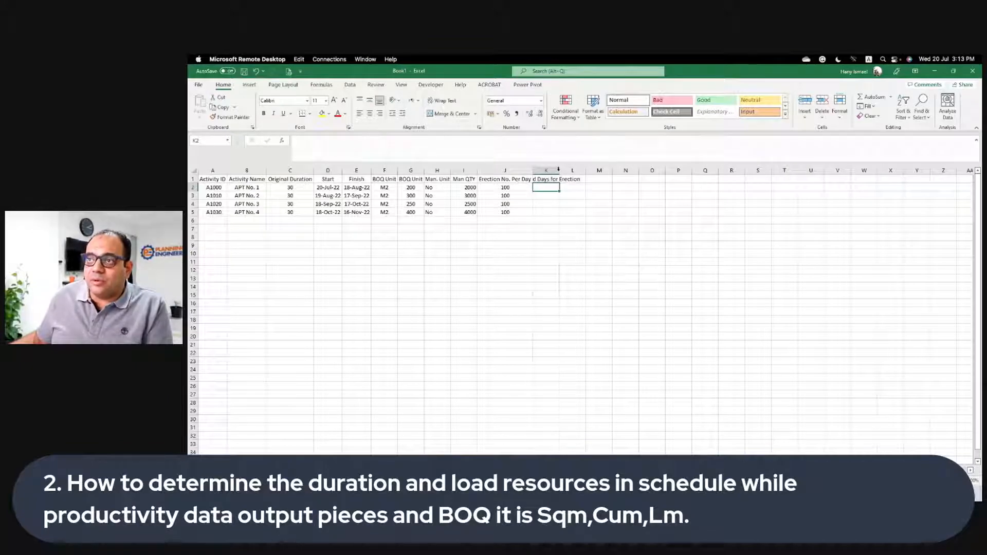
double_click(560, 171)
- Calculate the required erection days for APT No. 1 in cell K2 by dividing Man QTY by the daily erection number (=I2/J2)
text(=)
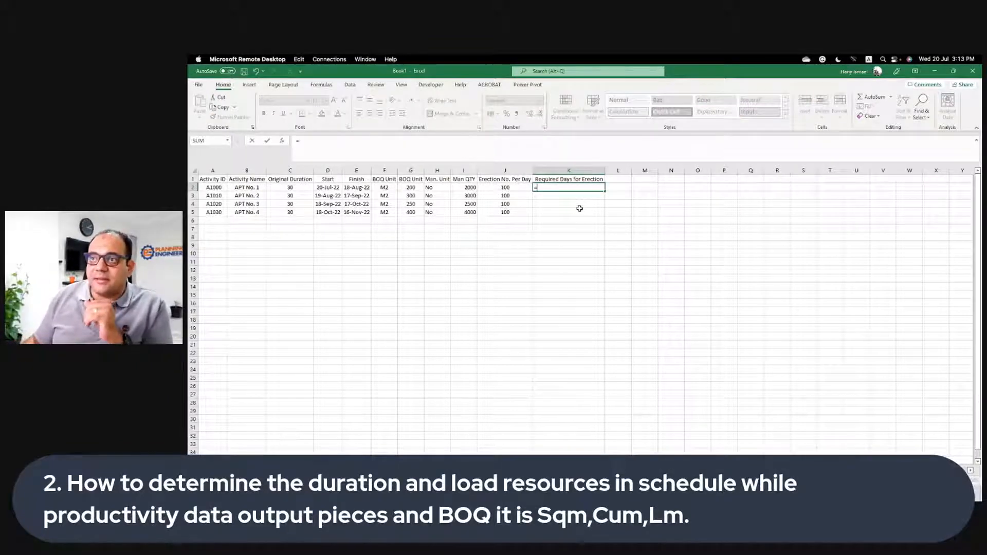
key(Left)
key(Left)
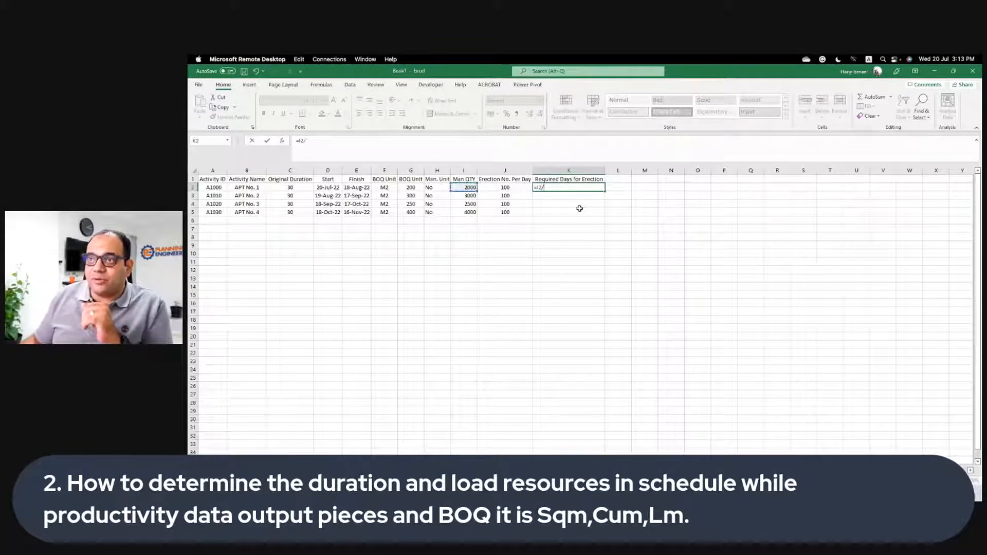
text(/)
key(Left)
key(Return)
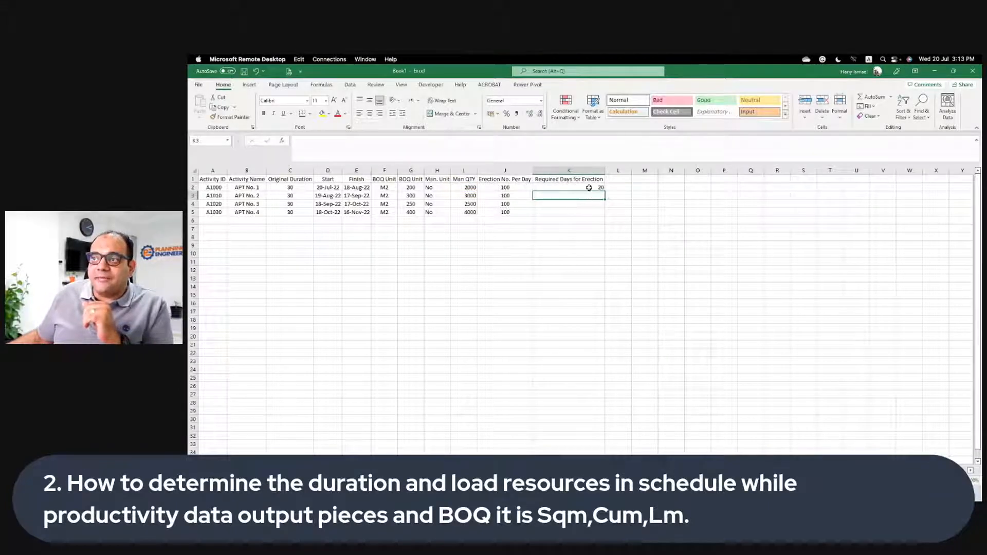
- Copy the required-days formula from cell K2 down to cells K3 to K5
click(590, 187)
drag(605, 191, 605, 212)
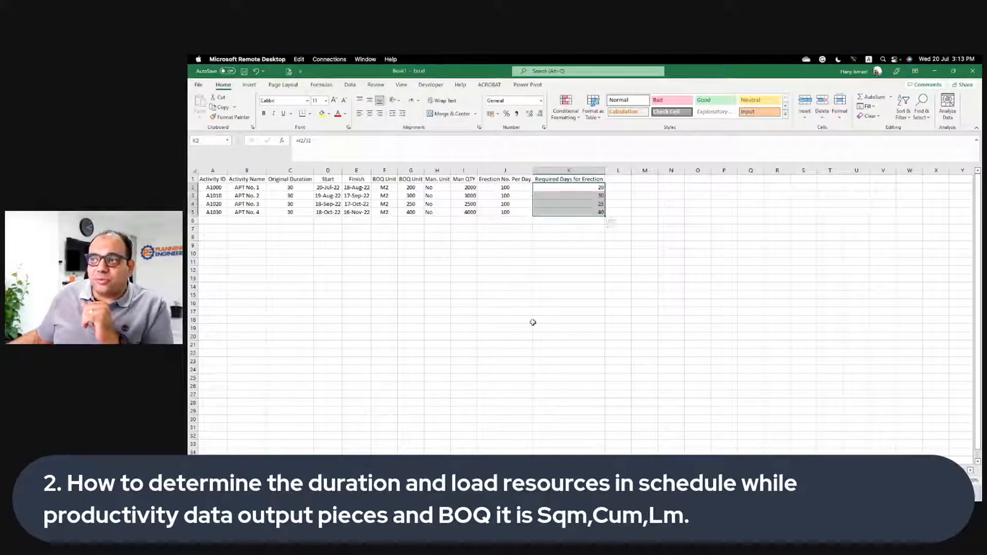
click(574, 263)
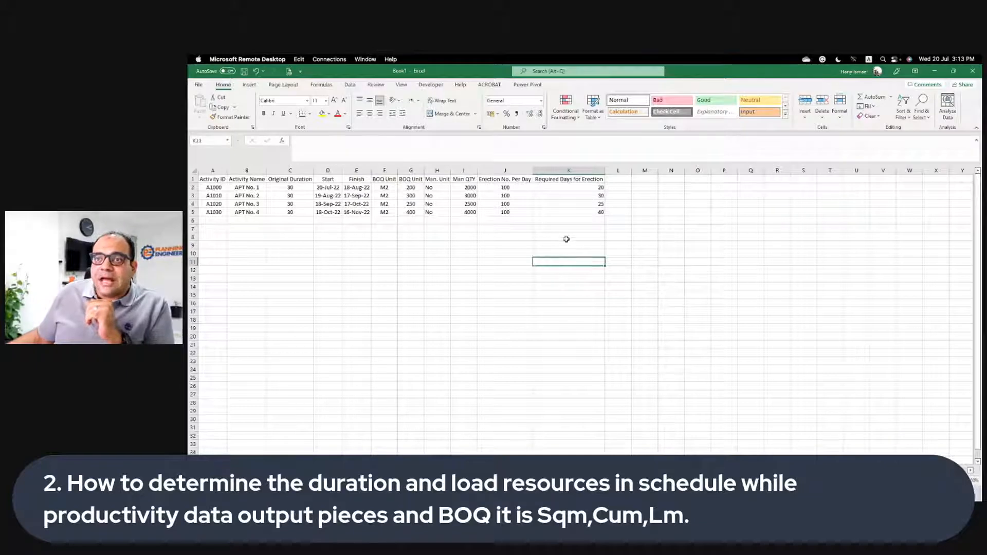
- Compare each activity's required days for erection in column K with its original duration in column C
click(581, 189)
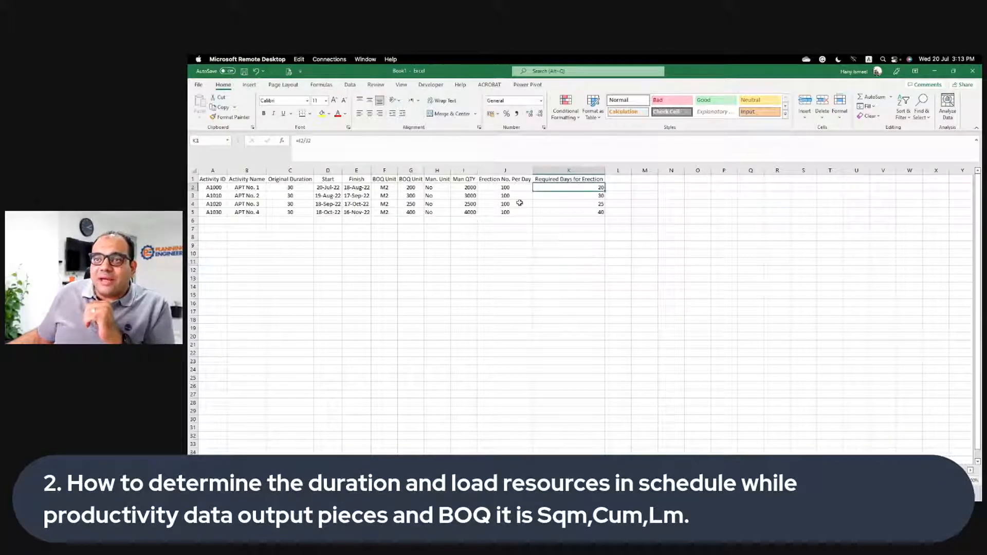
click(293, 188)
click(588, 189)
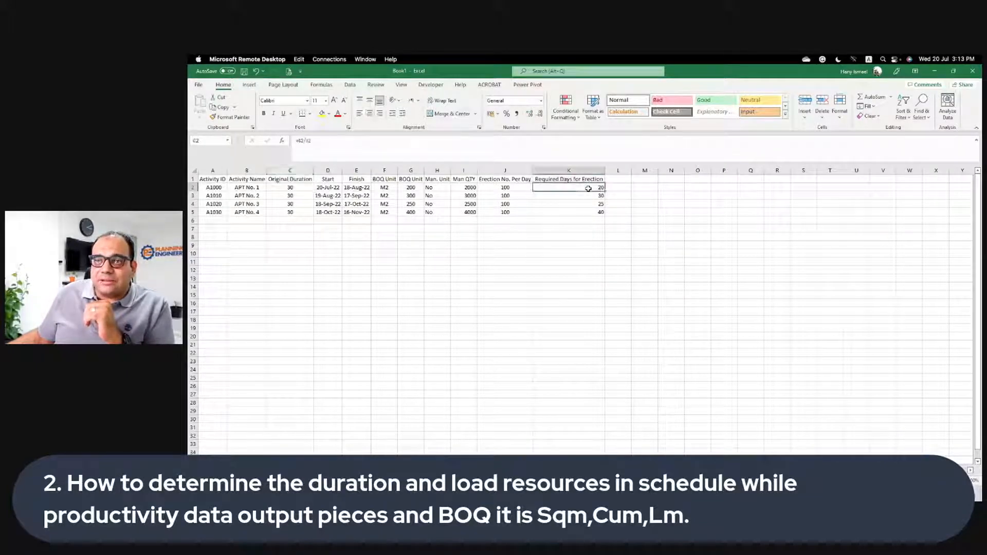
click(296, 188)
click(601, 197)
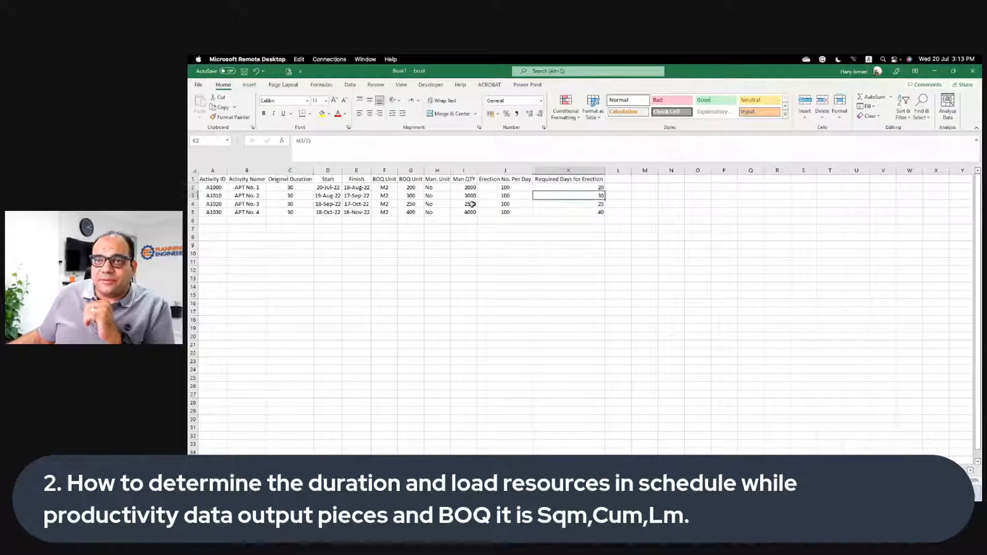
click(292, 197)
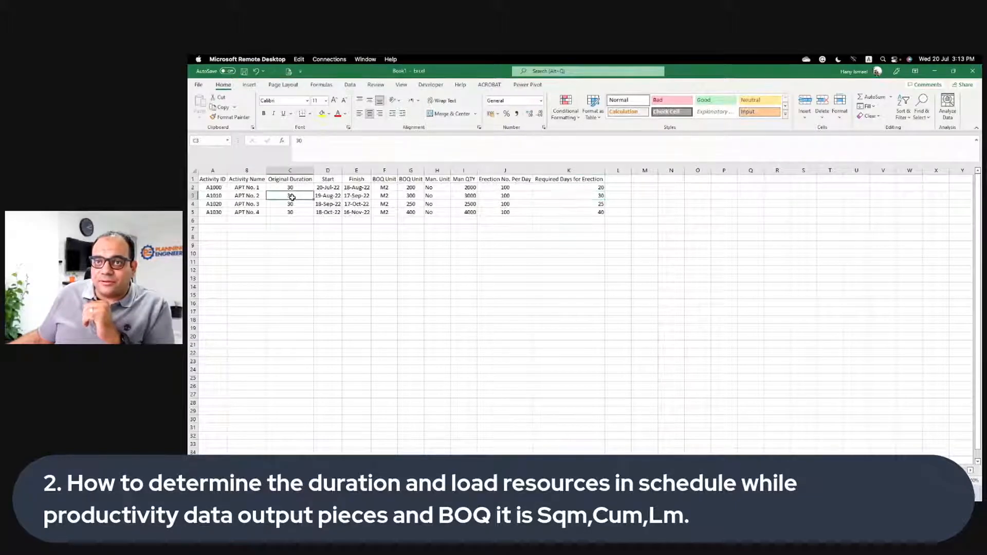
click(595, 205)
click(295, 205)
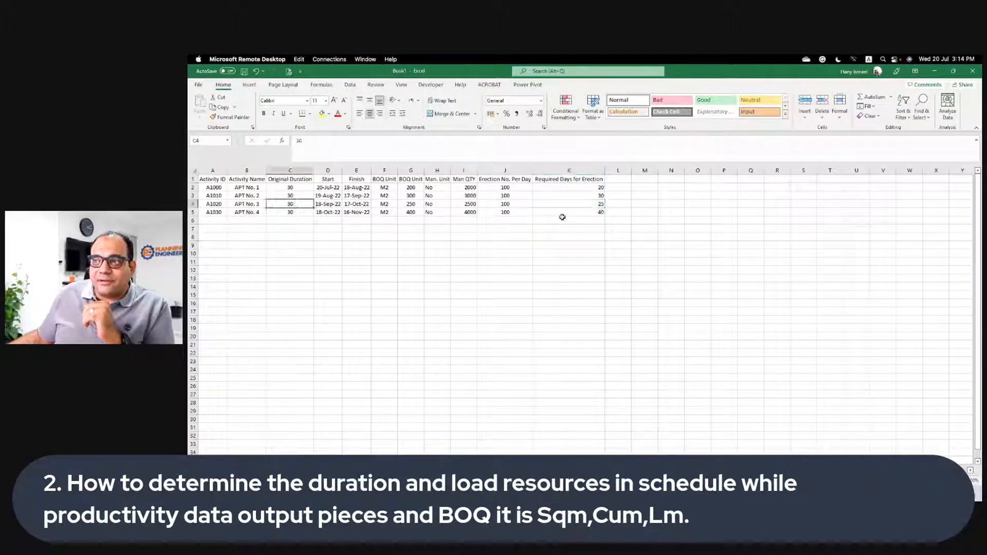
click(581, 213)
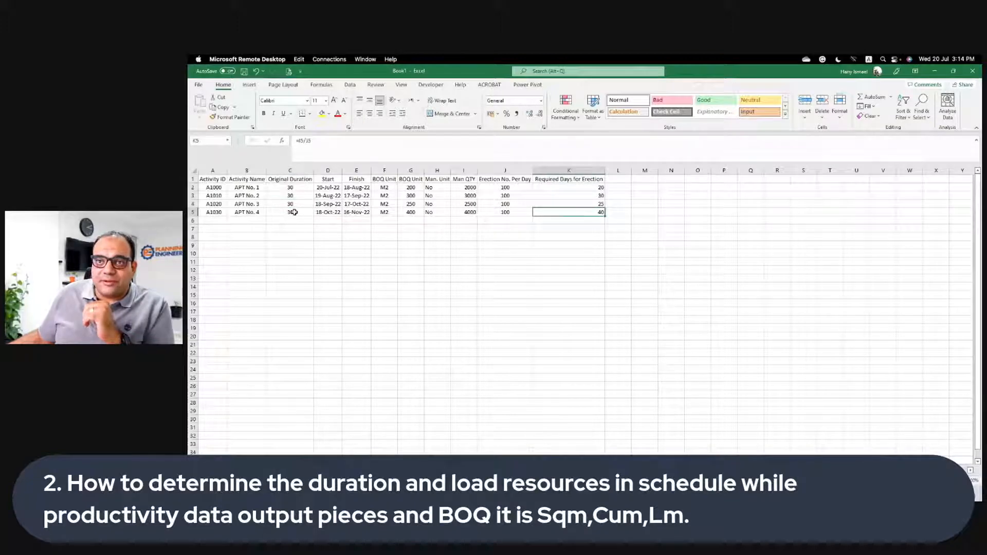
click(294, 212)
- Center the required-days values in cells K2 to K5
drag(562, 189, 556, 209)
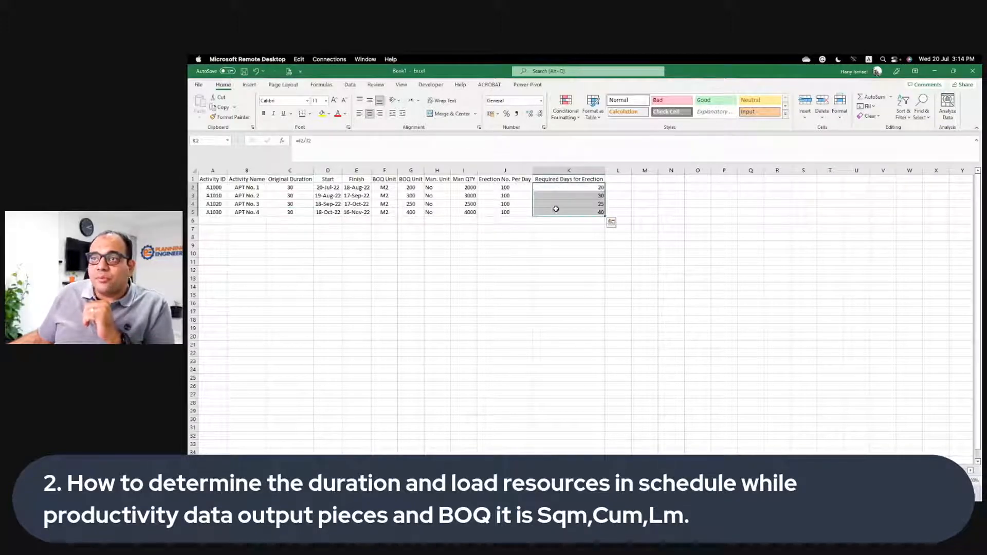
click(370, 114)
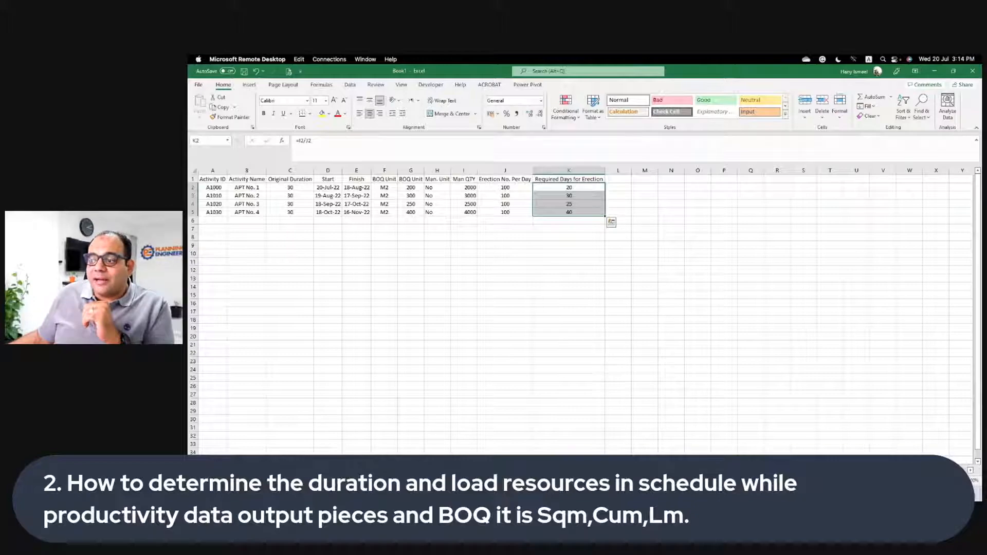
- Switch to Primavera P6 and place its window, reduced in size, below the Excel table so both are visible
click(720, 493)
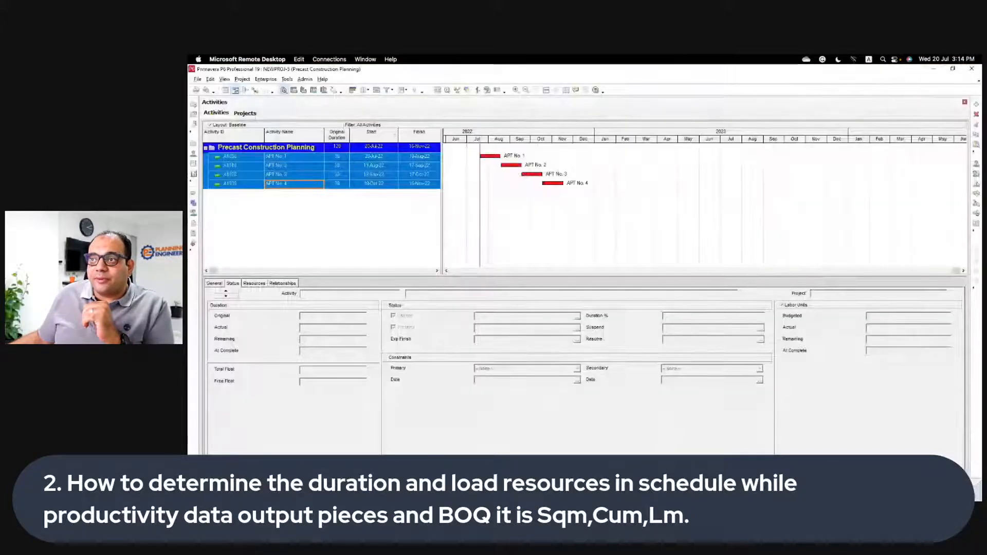
click(954, 70)
drag(524, 72, 649, 247)
- Set the Original Duration to 20 for APT No. 1, 25 for APT No. 3 and 40 for APT No. 4
click(549, 328)
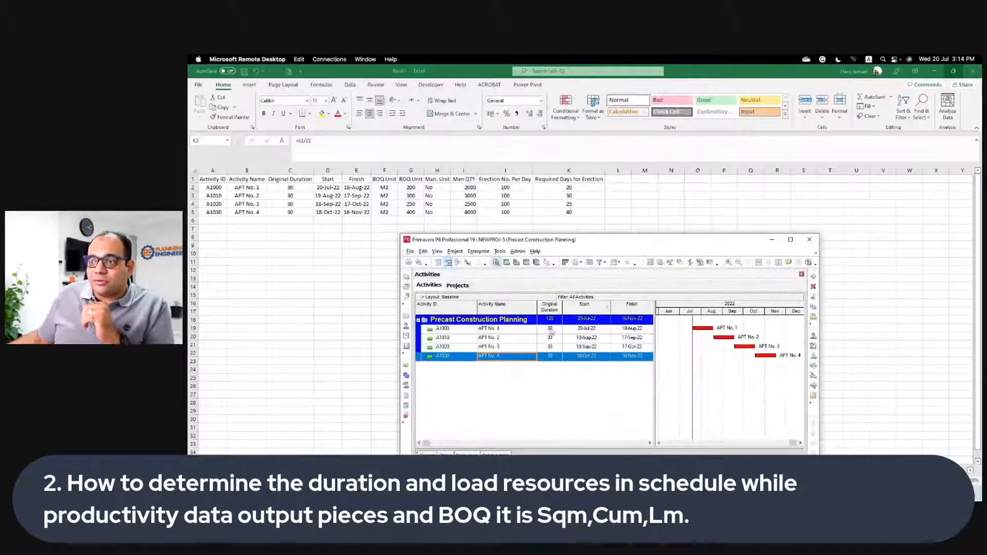
text(20)
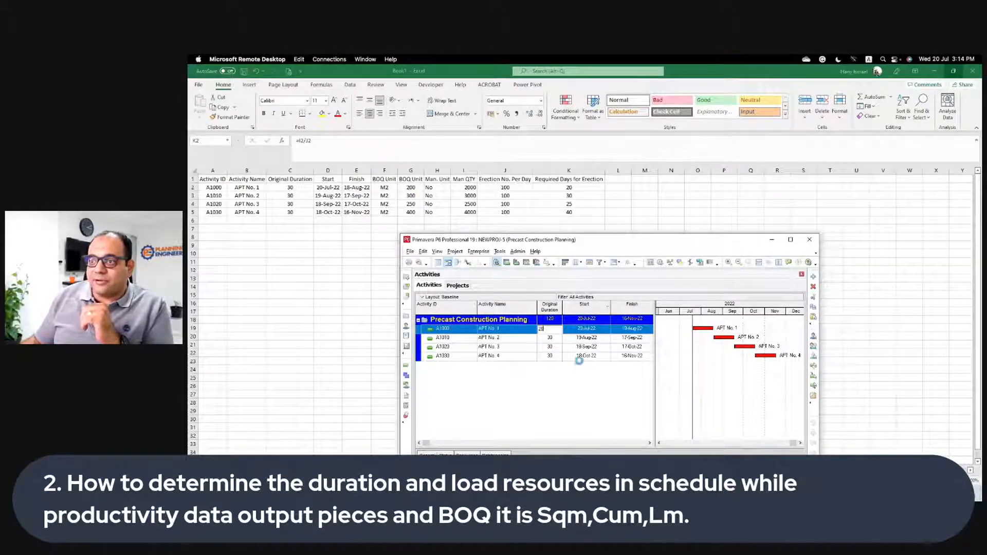
key(Return)
key(Down)
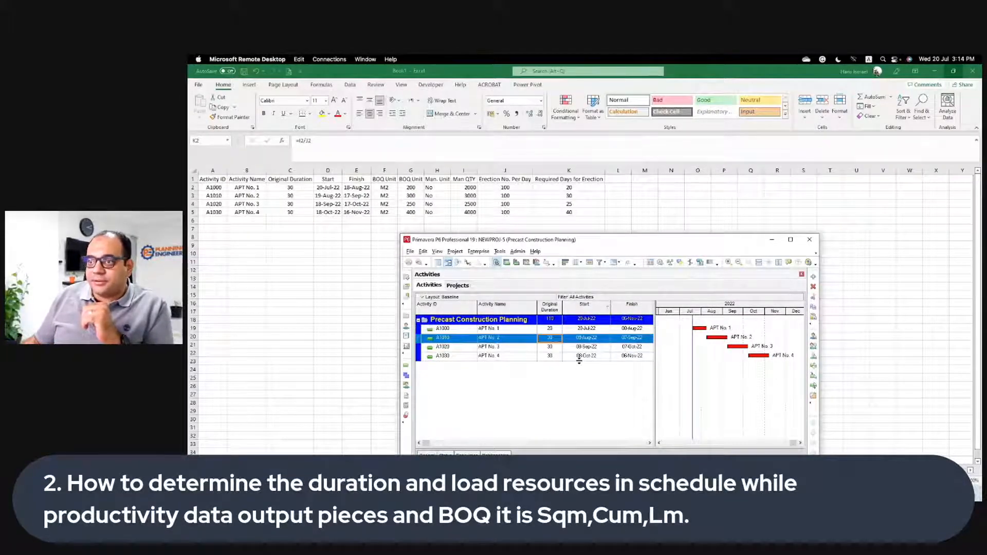
key(Down)
text(25)
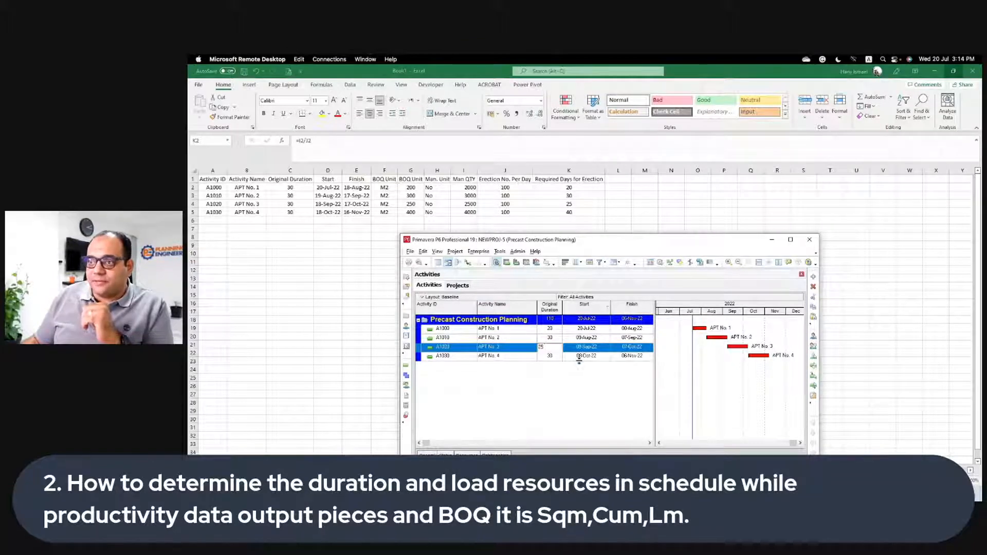
key(Return)
key(Down)
text(40)
key(Return)
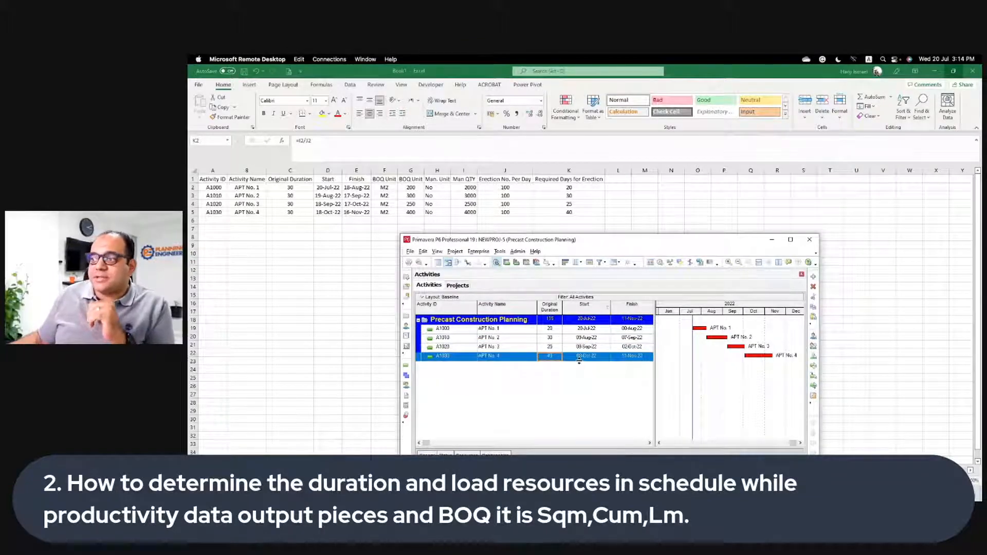
- Copy activities A1000 to A1030 from Primavera P6 and paste them into the blank Excel sheet at cell A1
click(441, 330)
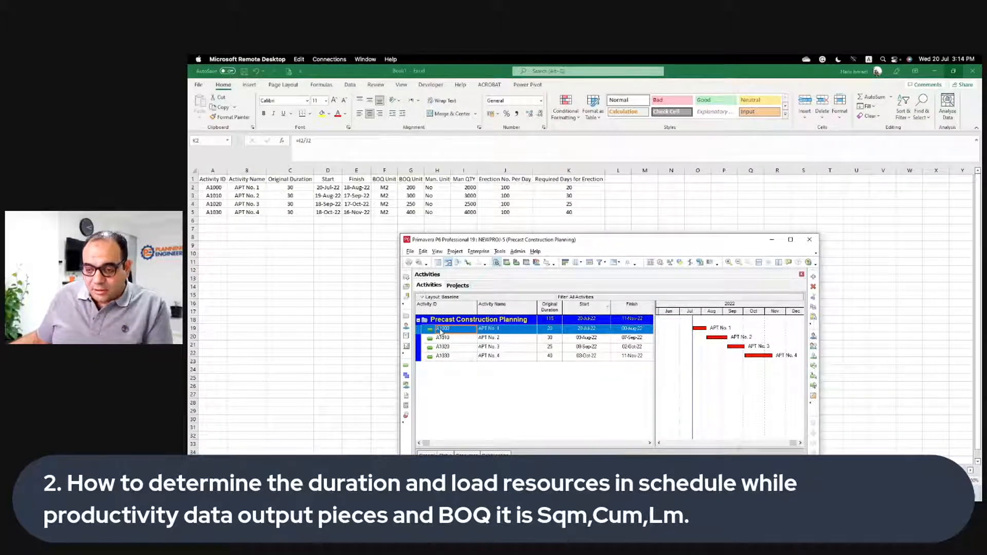
shift+click(465, 358)
right_click(464, 359)
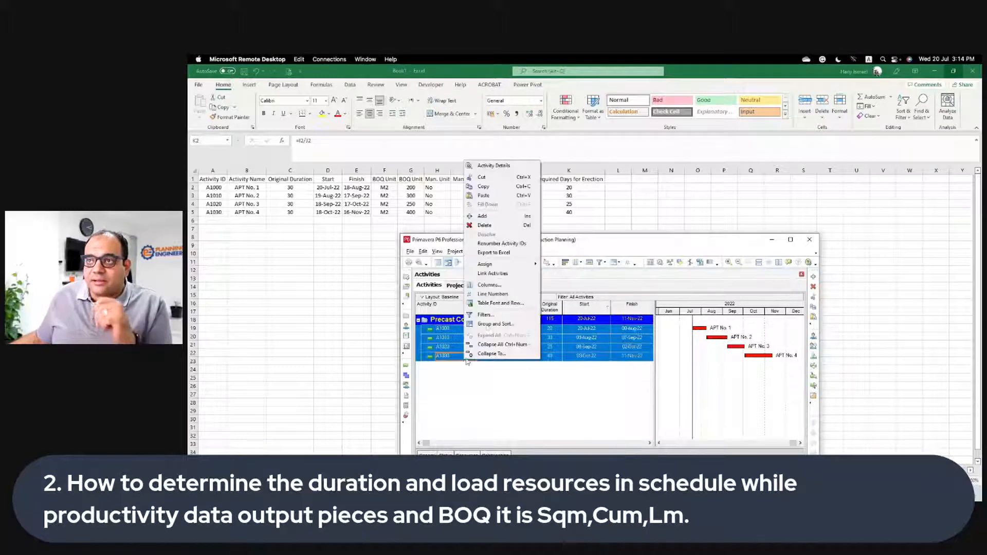
click(515, 189)
click(258, 470)
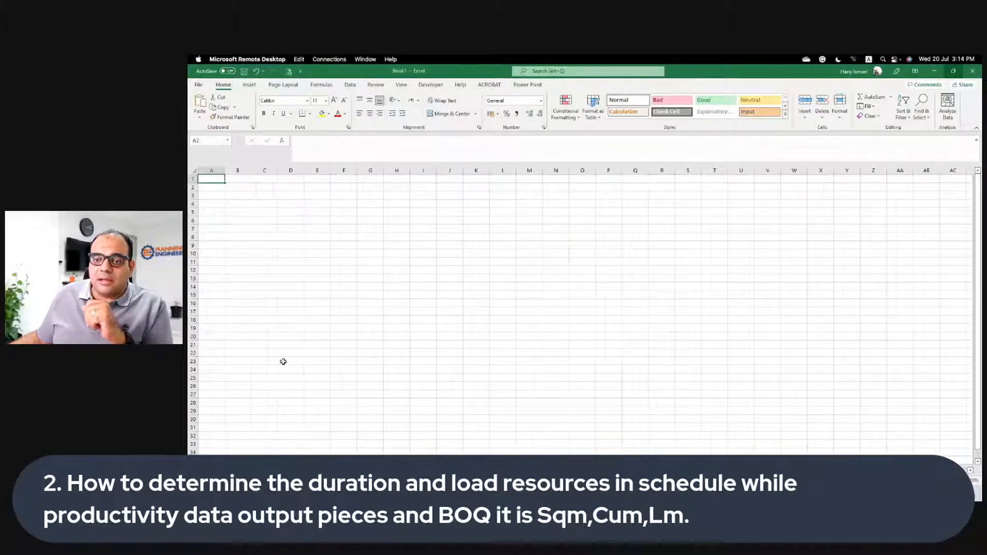
right_click(226, 179)
click(239, 216)
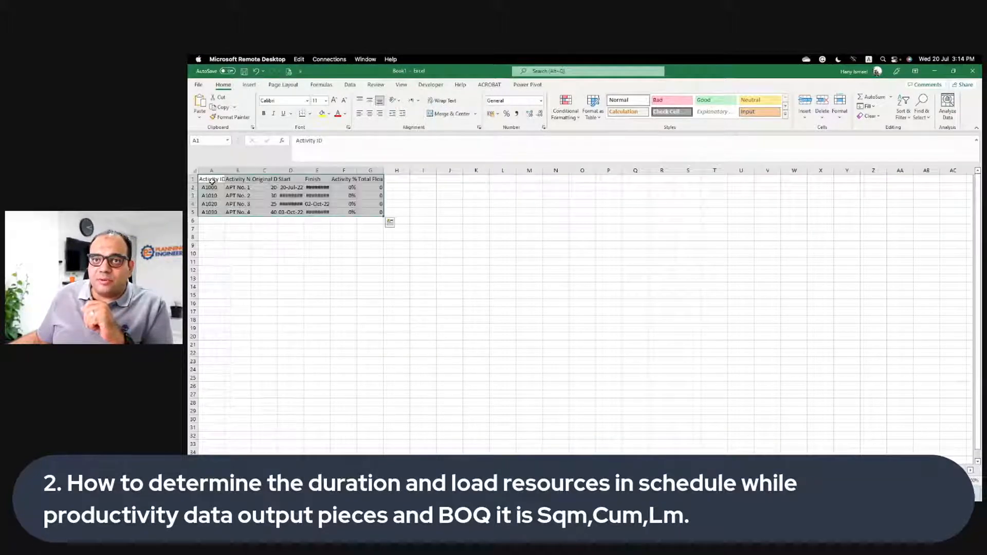
- Copy the pasted activity data in A2 to E5 and paste it over the main table's activity ID to finish date columns from cell A2
drag(212, 189, 315, 212)
right_click(315, 213)
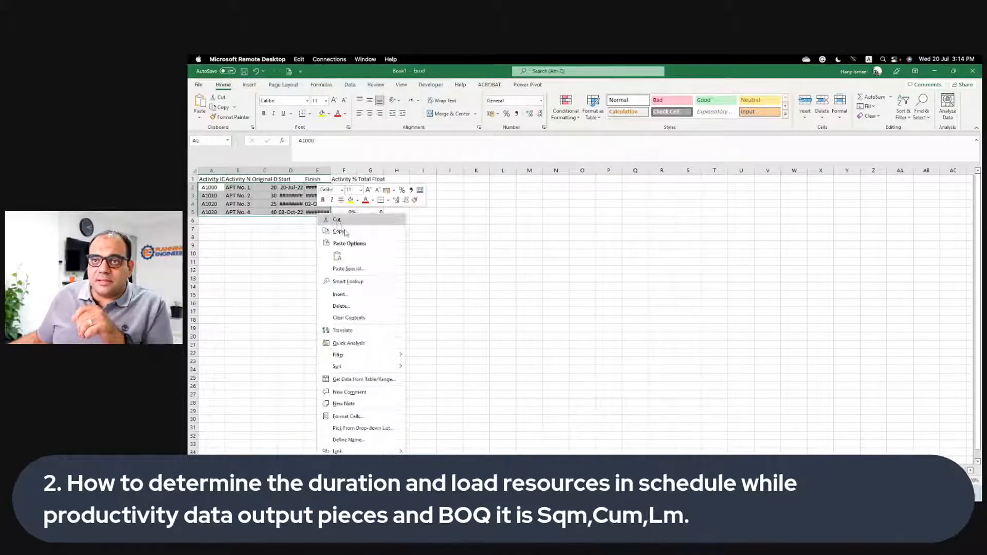
click(334, 230)
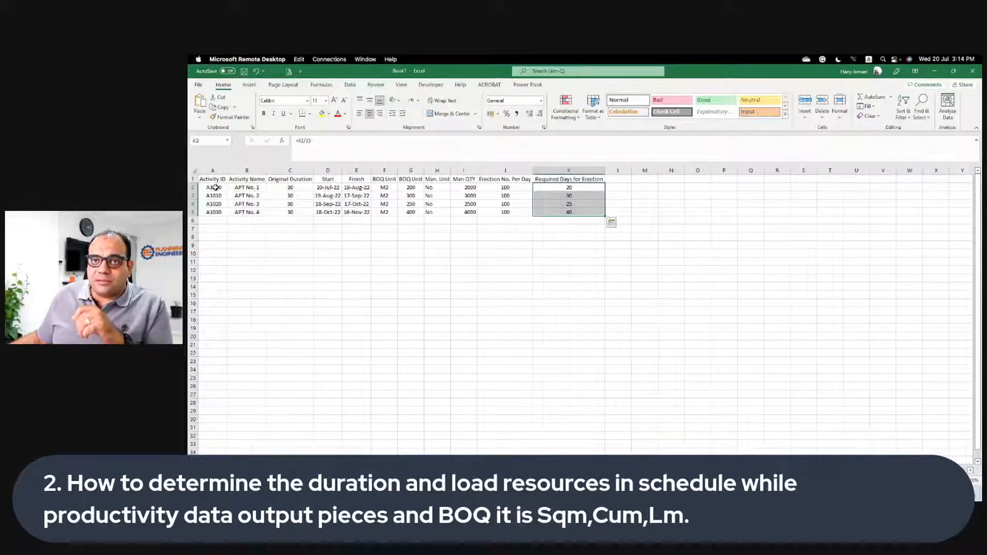
right_click(215, 188)
click(249, 230)
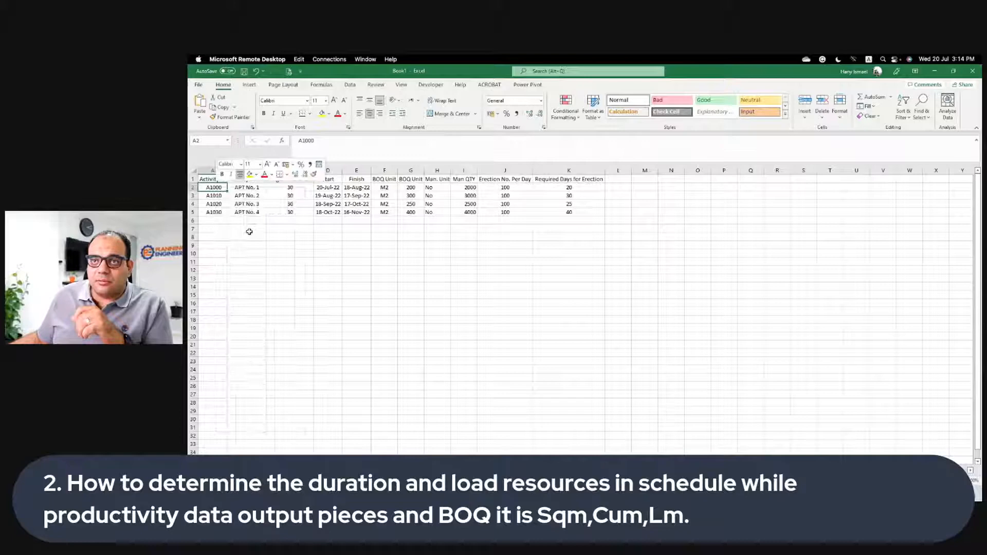
click(419, 302)
click(357, 239)
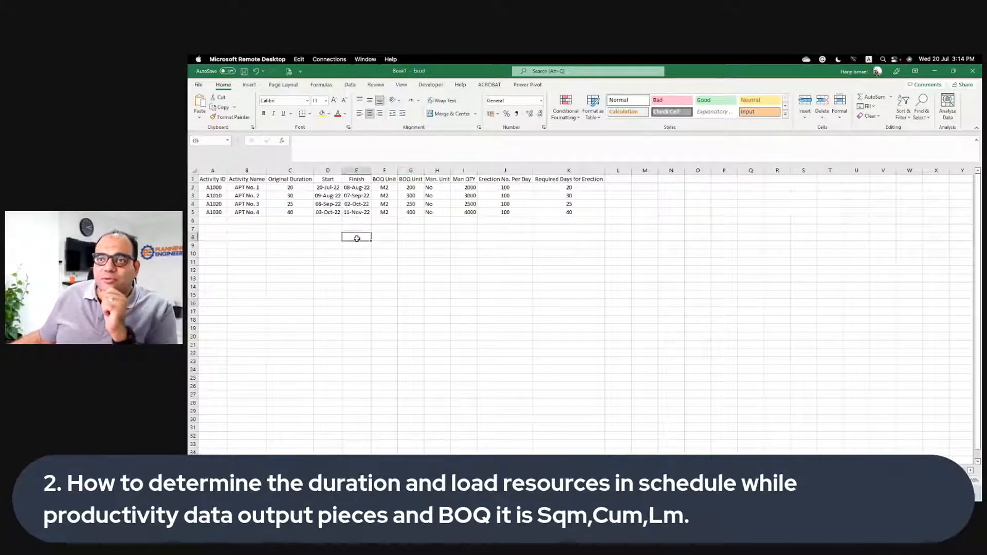
click(297, 188)
click(582, 189)
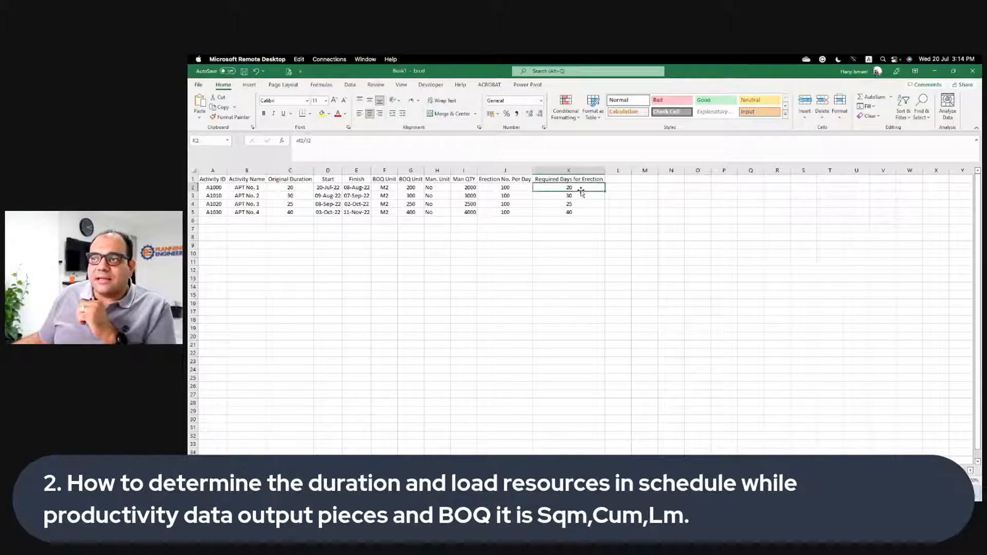
click(497, 191)
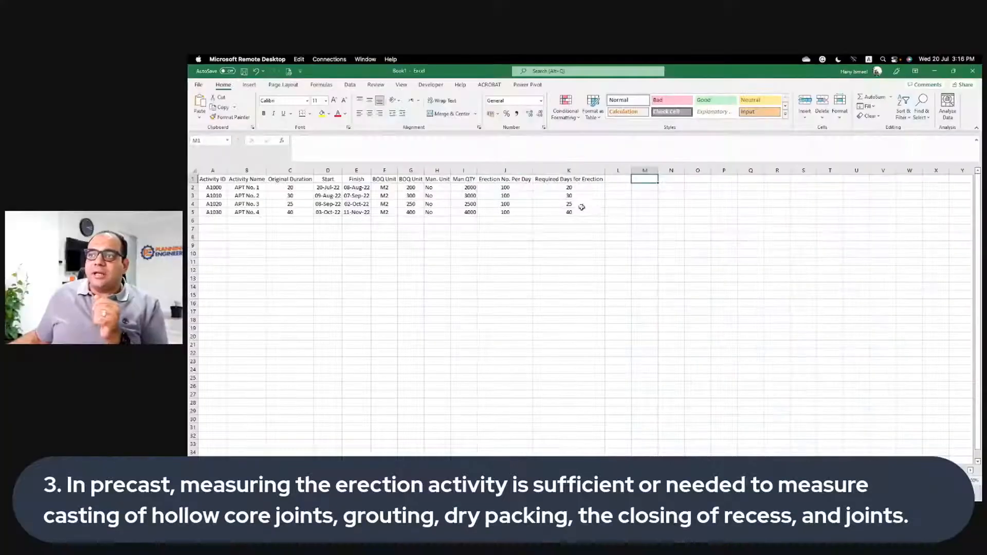
drag(570, 191, 574, 219)
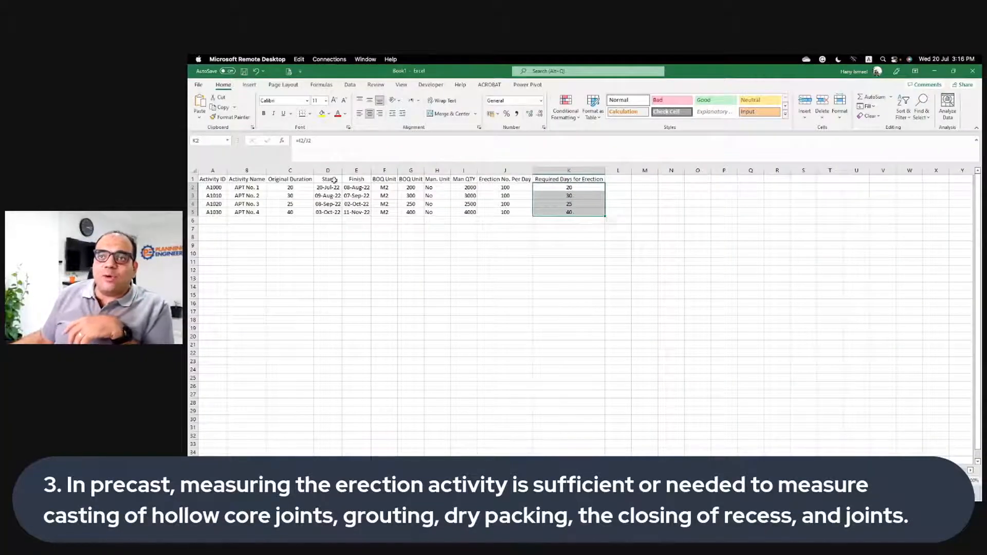
- Add the heading "Delivery to the site" in cell L1 and fit the column width to it
drag(327, 187, 357, 213)
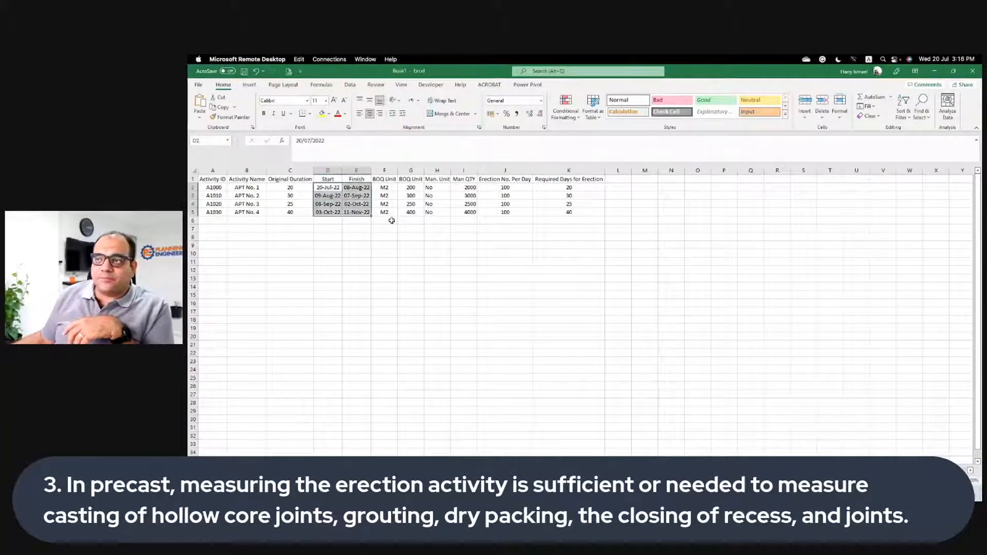
click(620, 176)
text(Del)
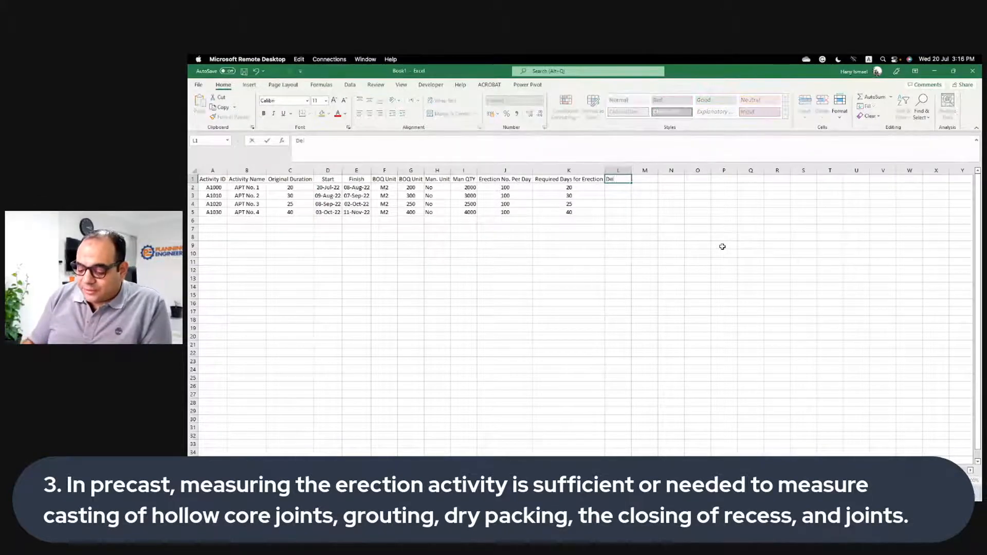
text(ivery t)
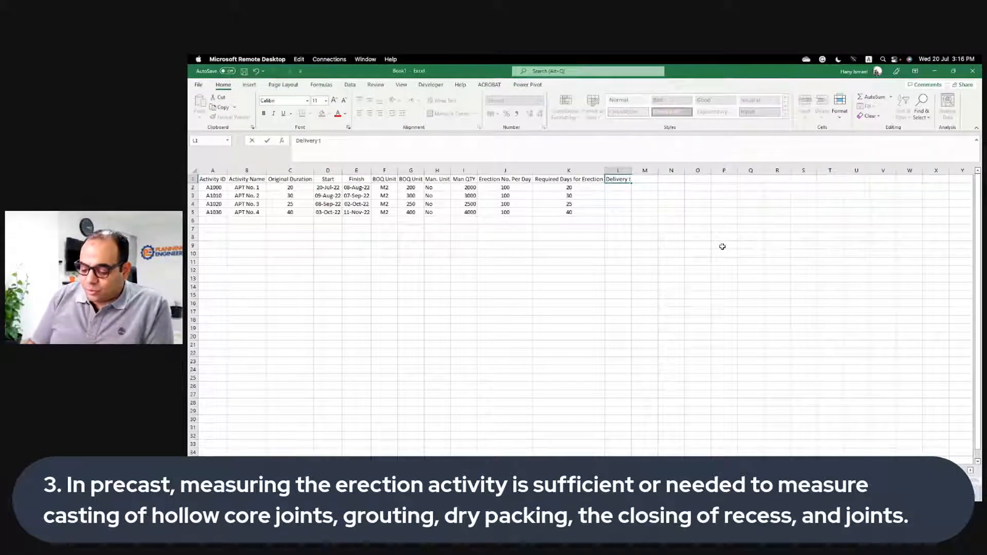
text(o the site)
key(Return)
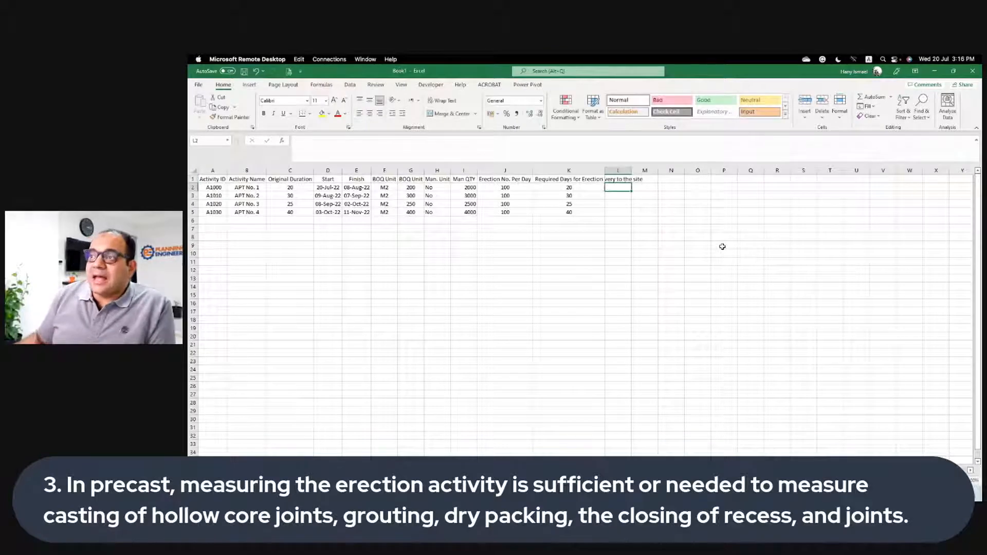
double_click(634, 171)
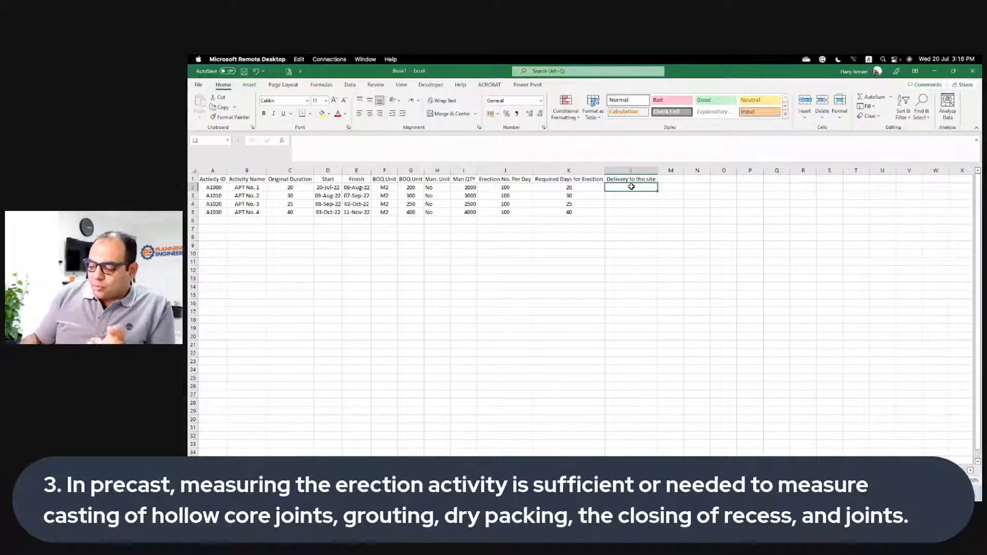
- Calculate the delivery dates as two days before Start with =D2-2 in L2, fill down to L5, and center the dates
text(=)
key(Left)
key(Left)
key(Left)
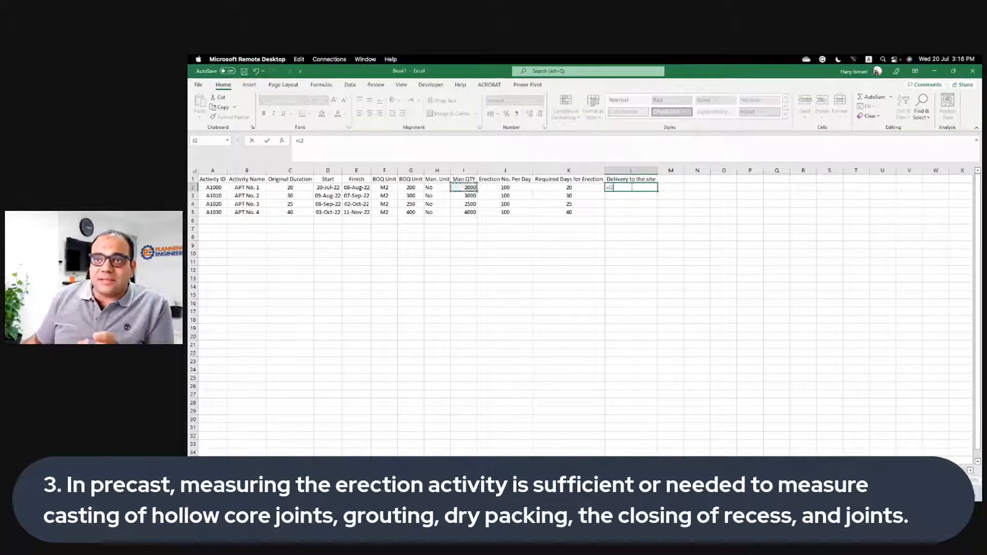
key(Left)
key(Left)
key(Left)
key(Left)
key(Left)
text(-)
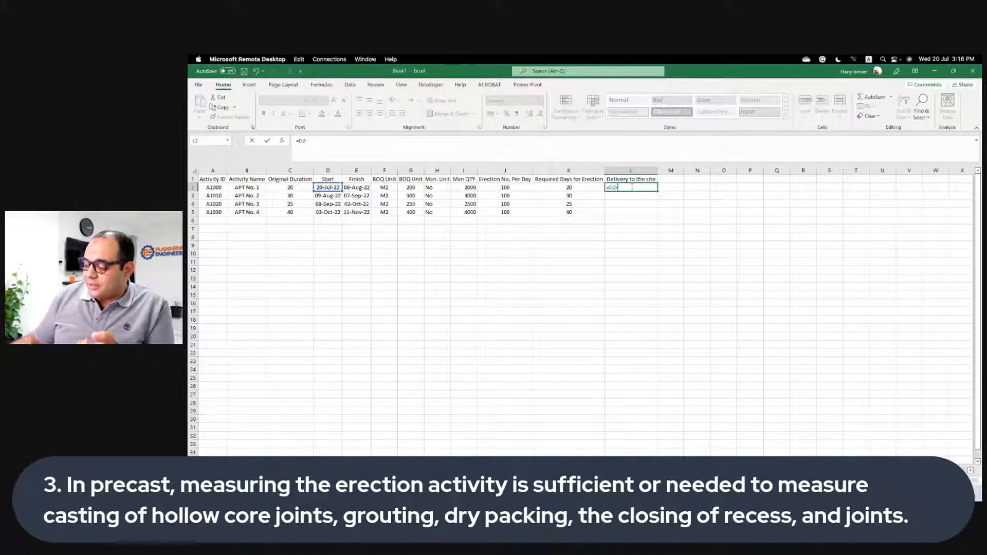
key(ctrl+Return)
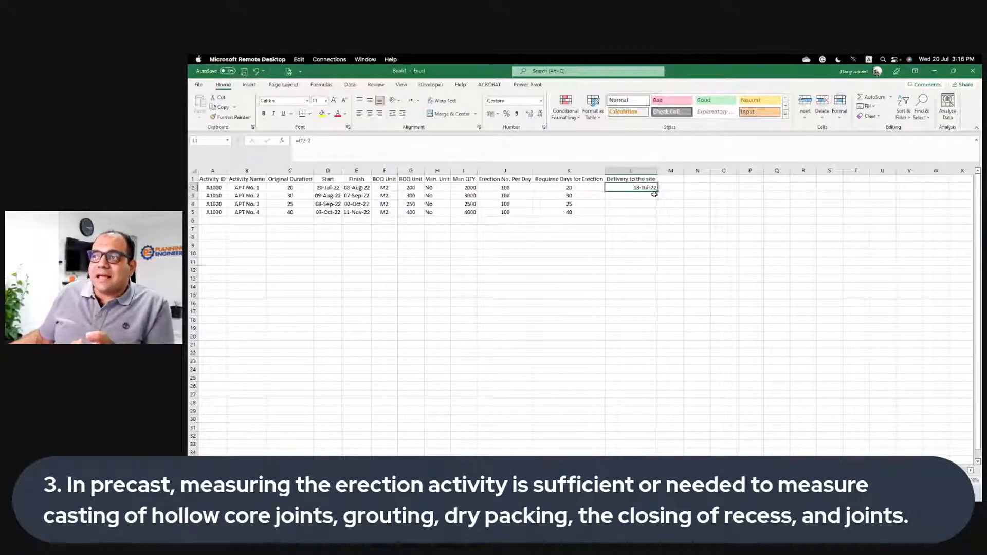
drag(659, 191, 659, 216)
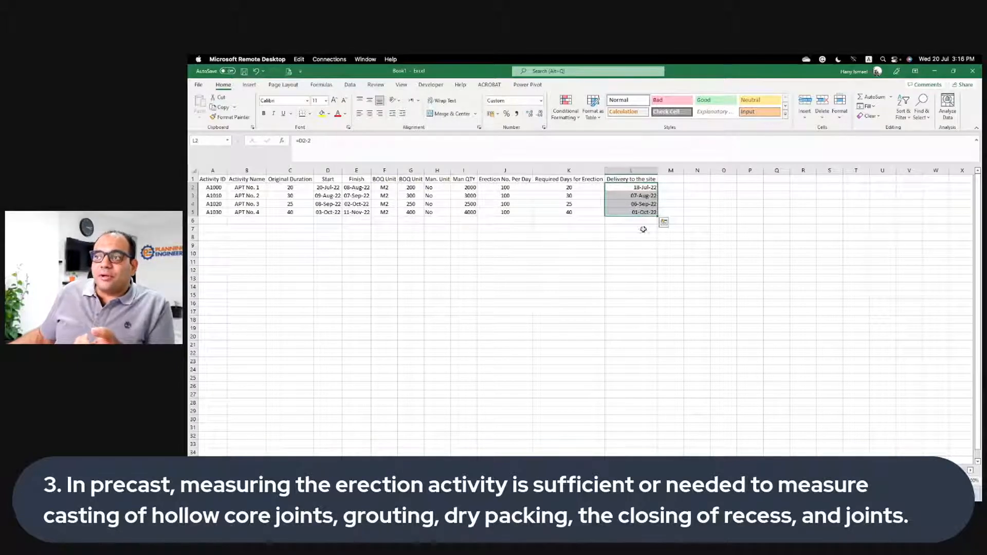
click(601, 262)
drag(631, 181, 634, 213)
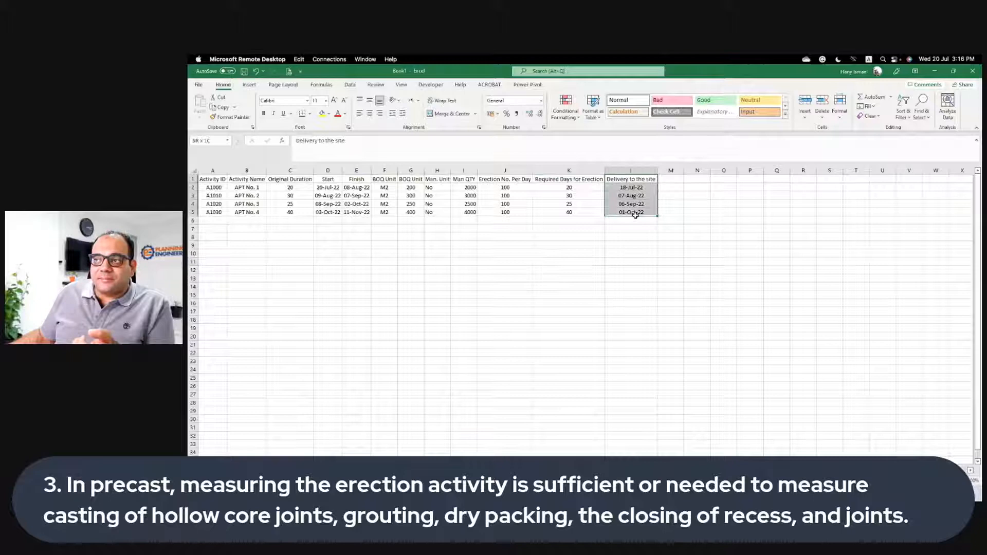
- Add the heading "Curing" in cell M1
click(671, 179)
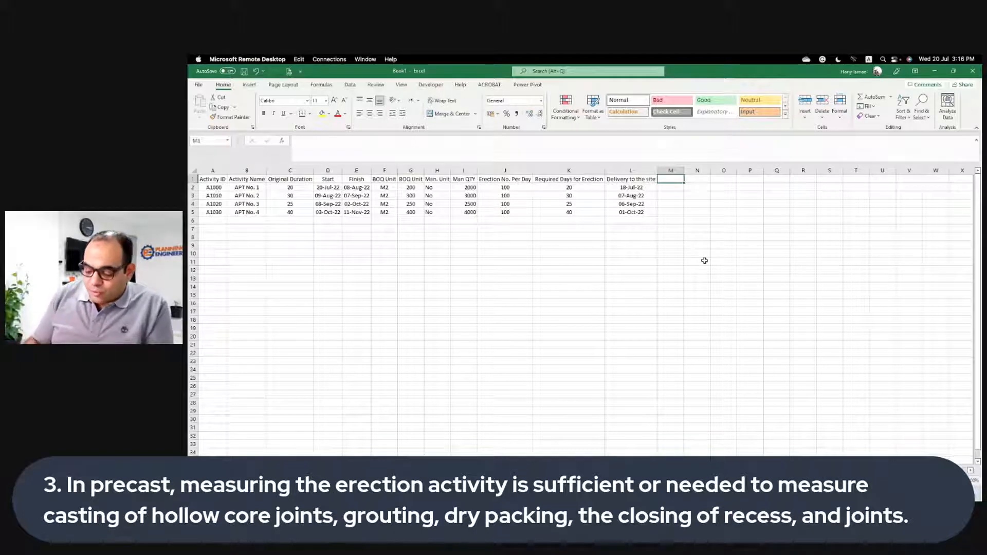
text(Curing)
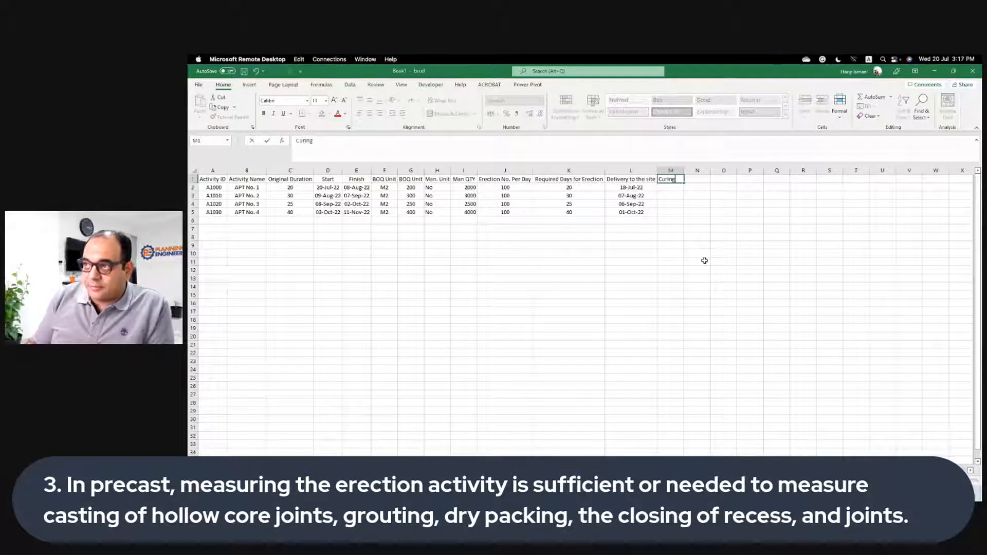
key(Return)
text(=)
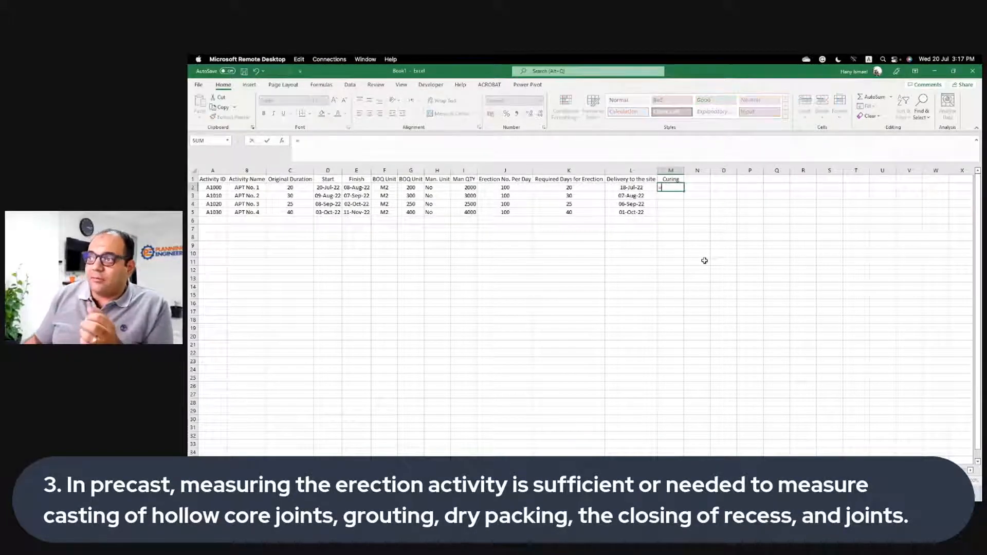
key(Left)
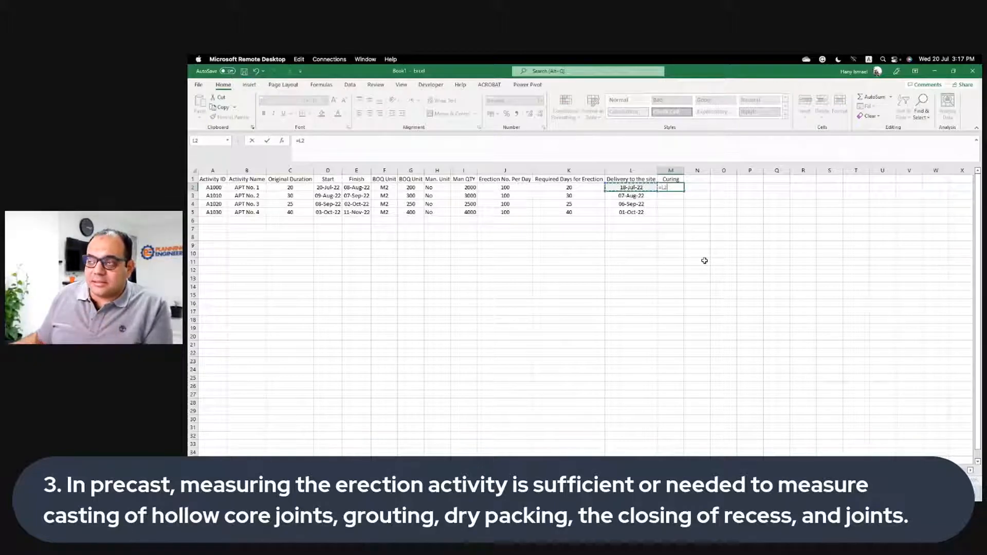
key(Escape)
- Extend the heading in cell M1 to "Curing Finish"
click(678, 179)
double_click(679, 179)
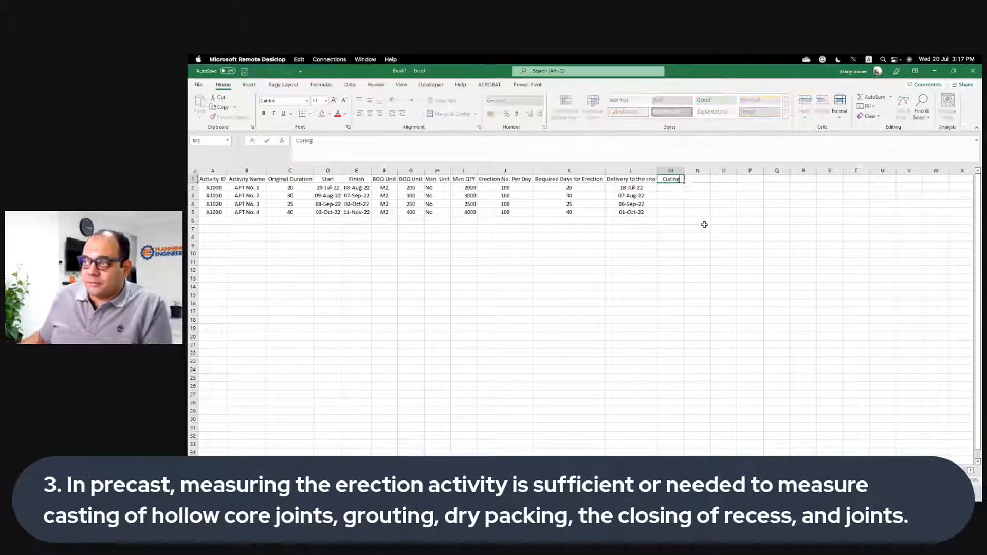
text(Finish)
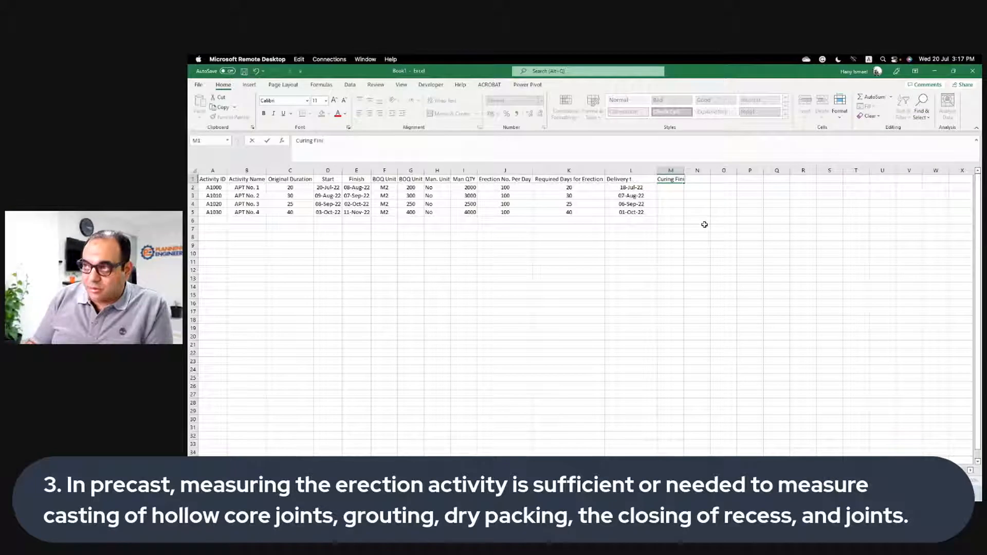
key(Return)
- Calculate the curing finish dates with =L2-1 in M2, fill down to M5, and fit the column width
text(=)
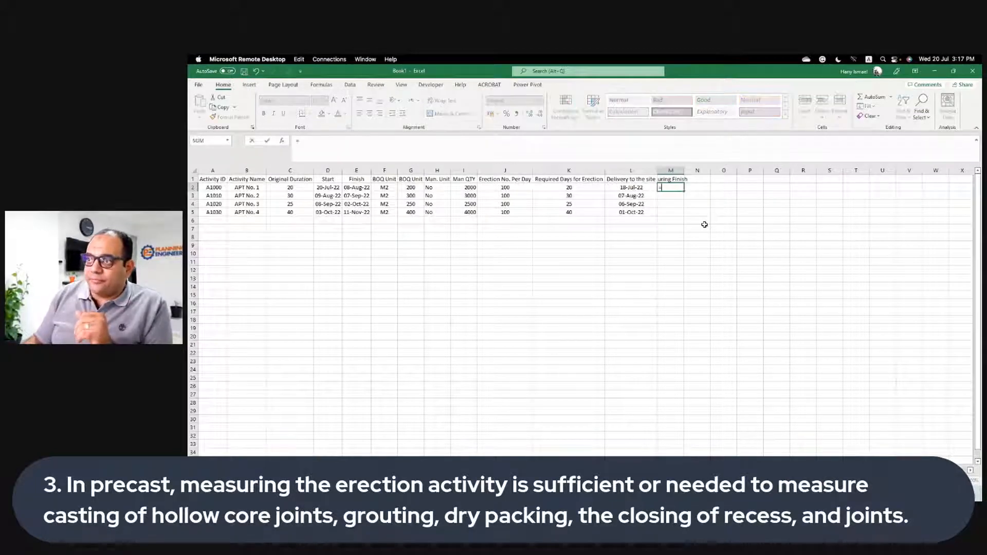
key(Left)
text(-1)
key(Return)
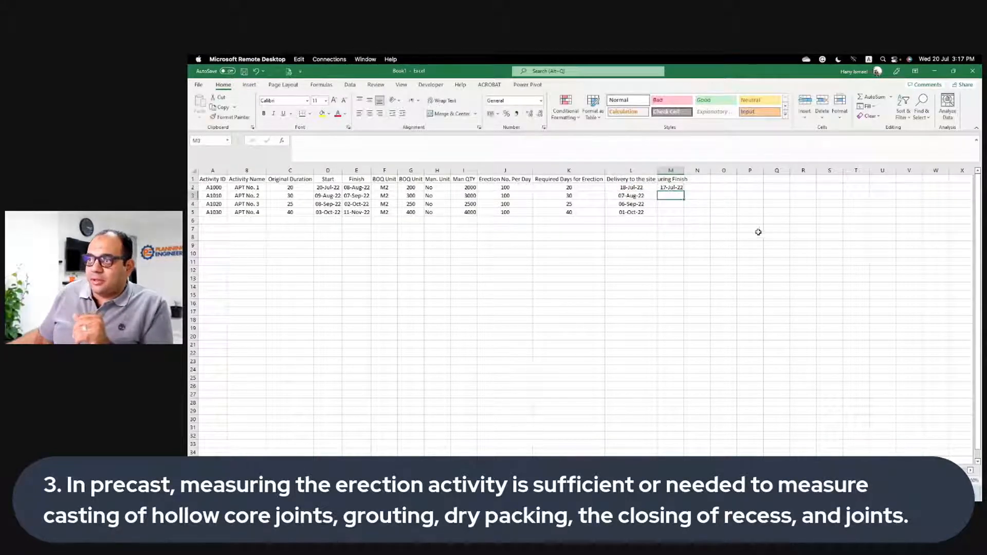
click(678, 188)
drag(685, 191, 685, 217)
double_click(689, 170)
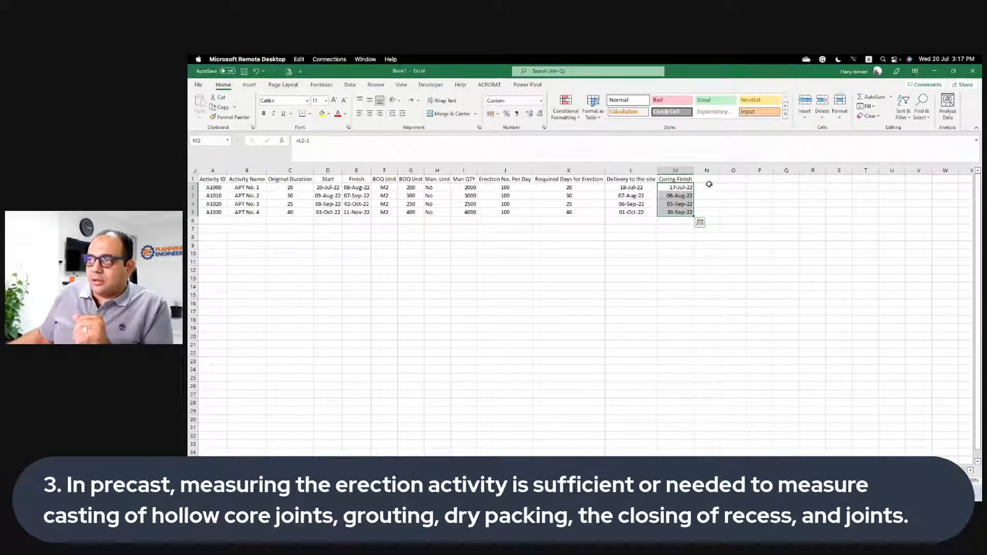
- Add the heading "Curing start" in cell N1
click(710, 180)
text(Cu)
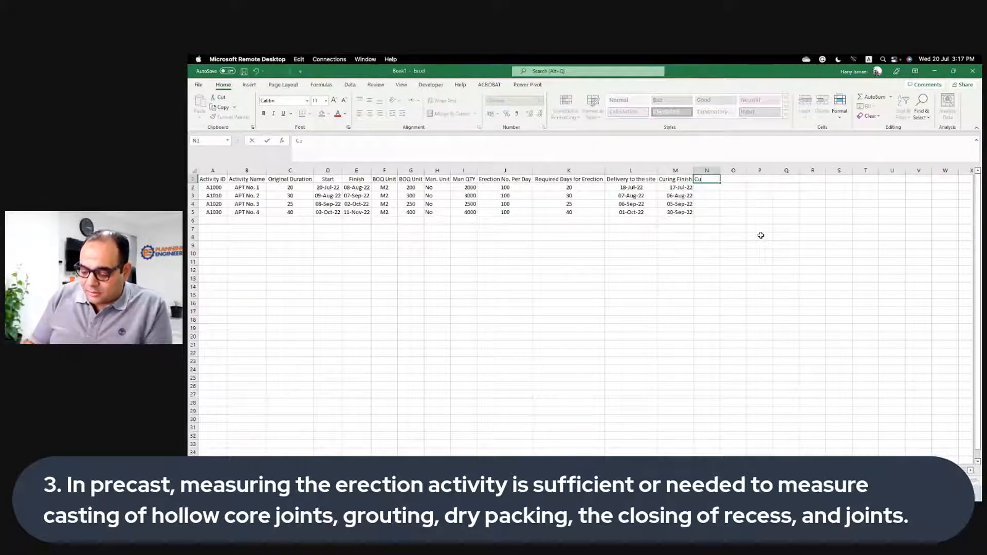
text(ring start)
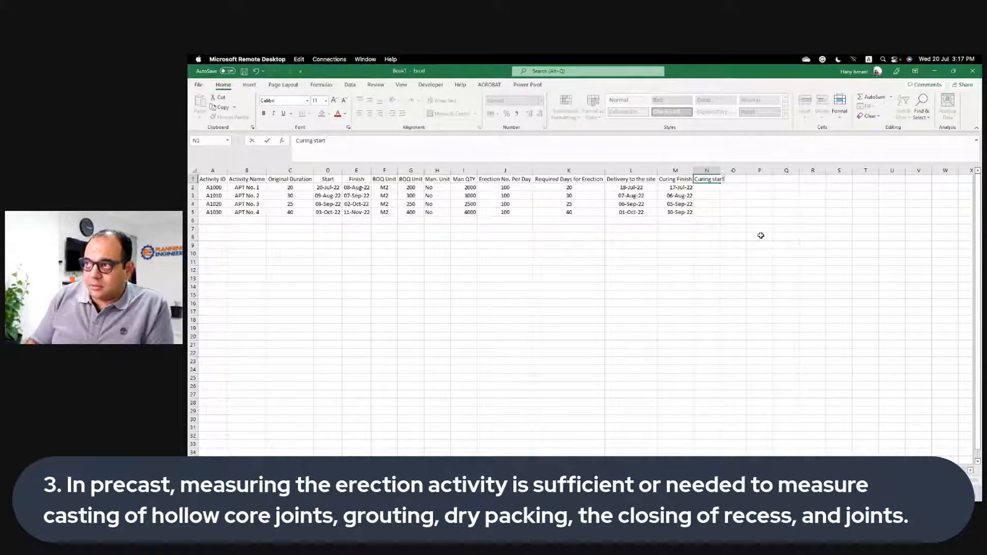
key(Return)
- Calculate the curing start dates with =M2-6 in N2, fill down to N5, and widen the column to show the heading
text(=)
key(Left)
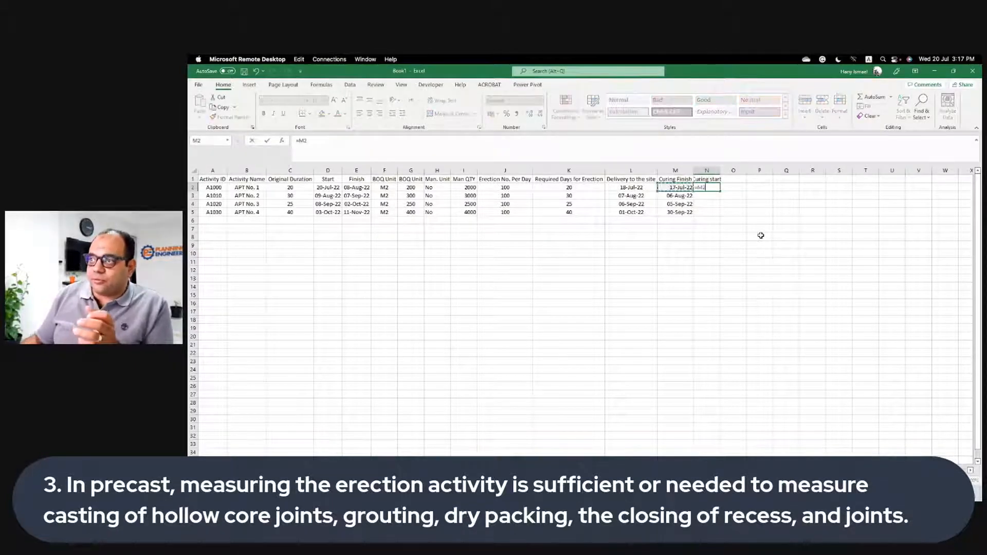
text(+)
text(6)
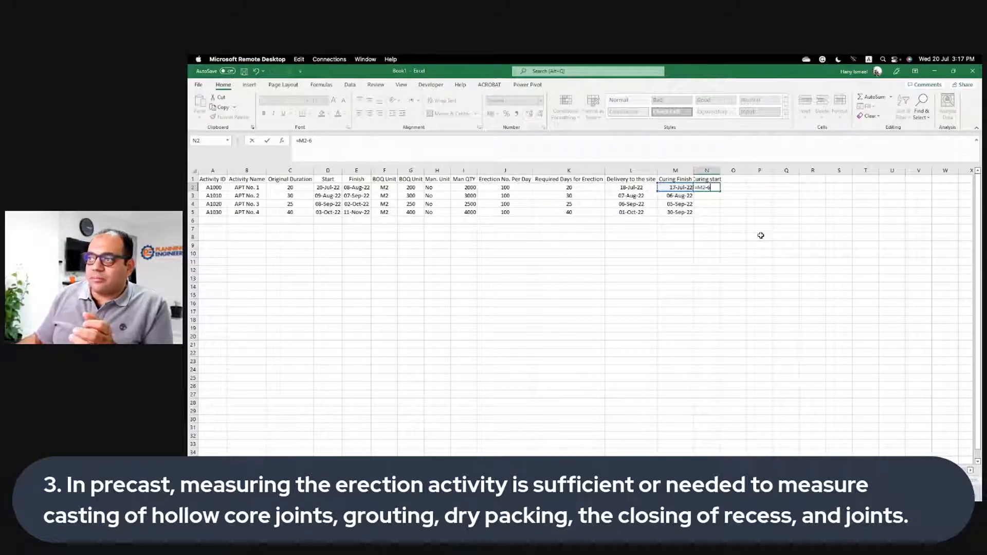
key(Return)
click(706, 187)
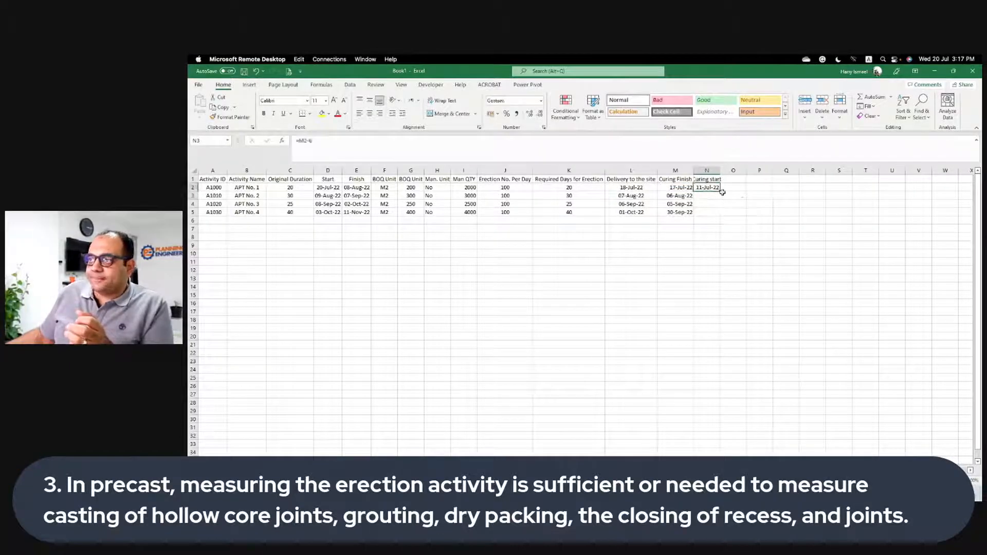
double_click(720, 192)
drag(720, 170, 731, 171)
- Add the heading "Panels Casting" in cell O1 and fit the column width to it
click(749, 180)
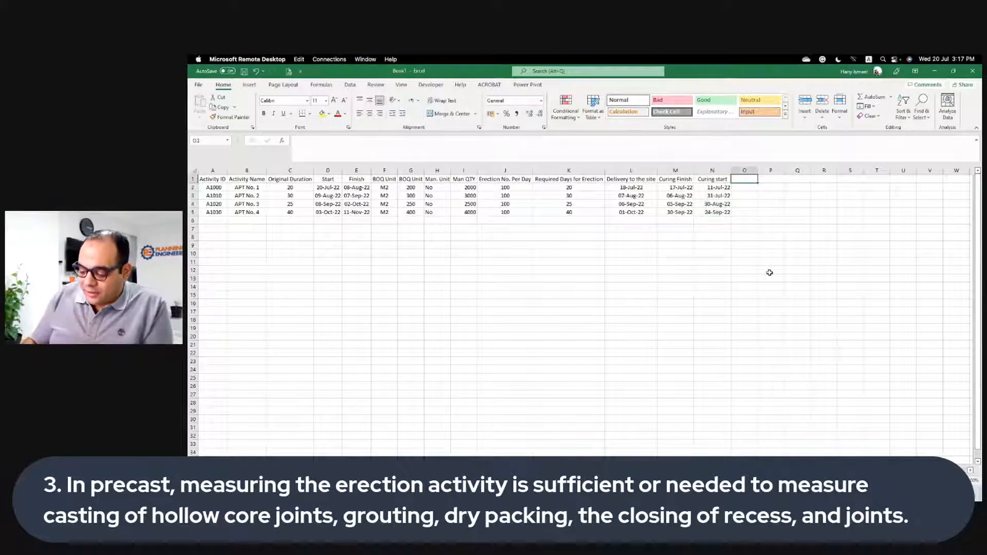
text(Pan)
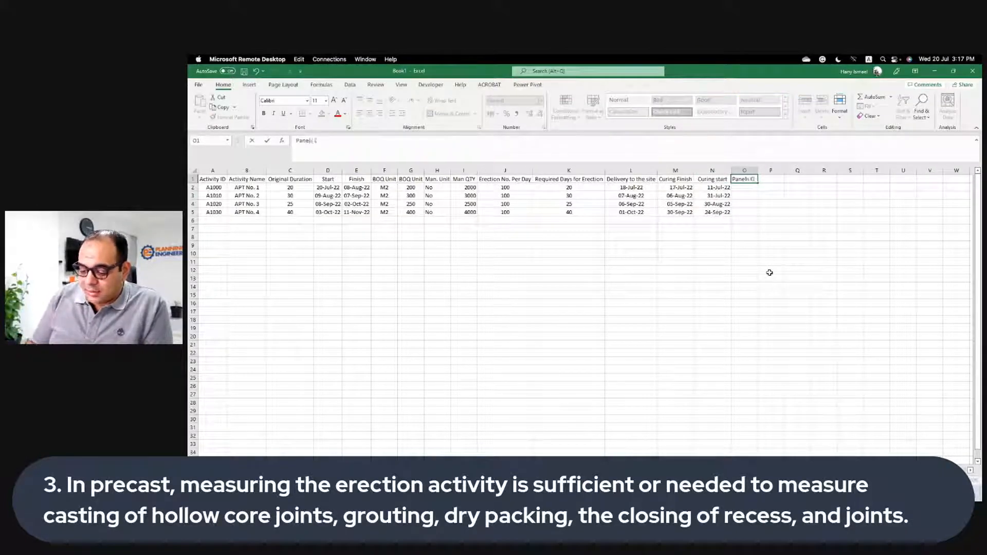
text(els Casting)
key(Return)
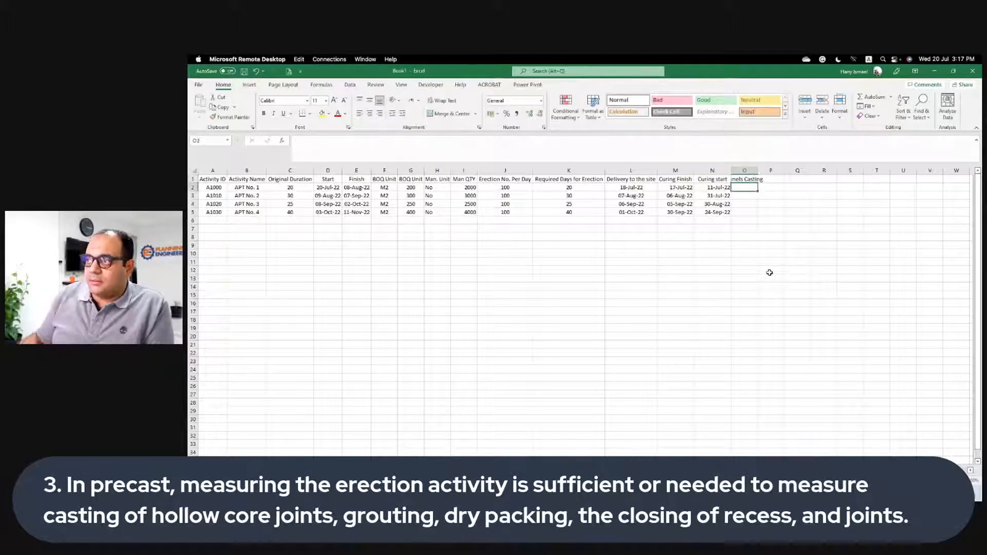
double_click(759, 171)
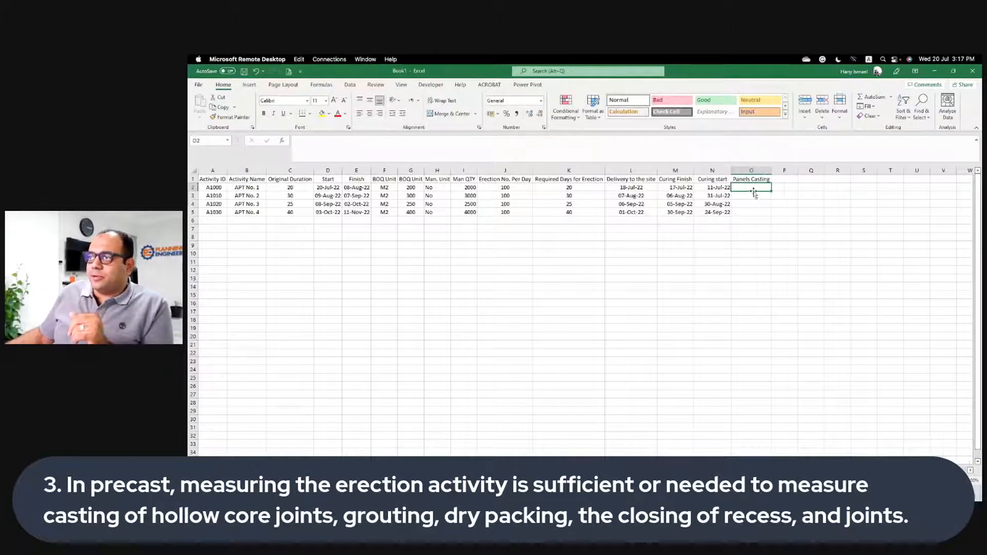
- Calculate the panel casting dates as one day before curing start with =N2-1 in O2 and fill down to O5
text(=)
key(Left)
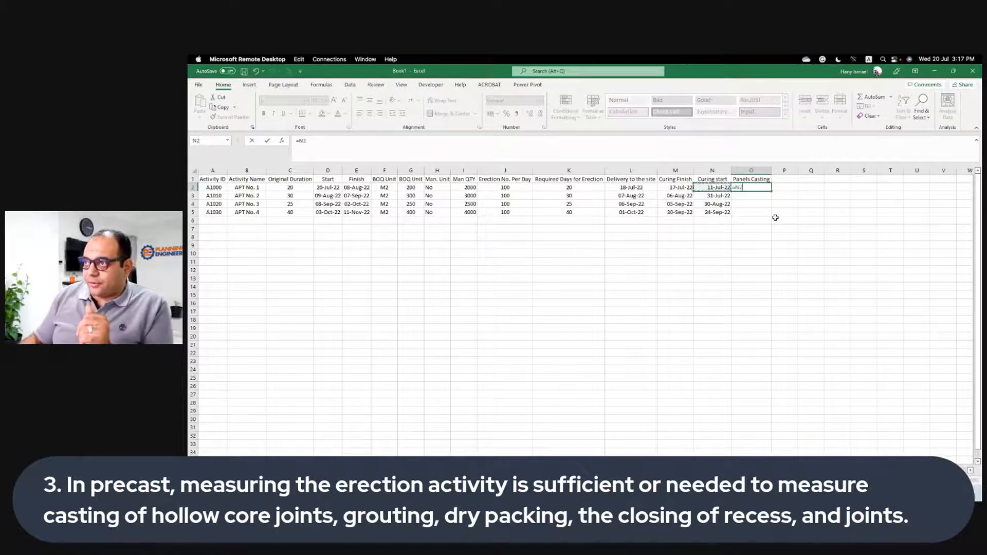
text(-1)
key(Return)
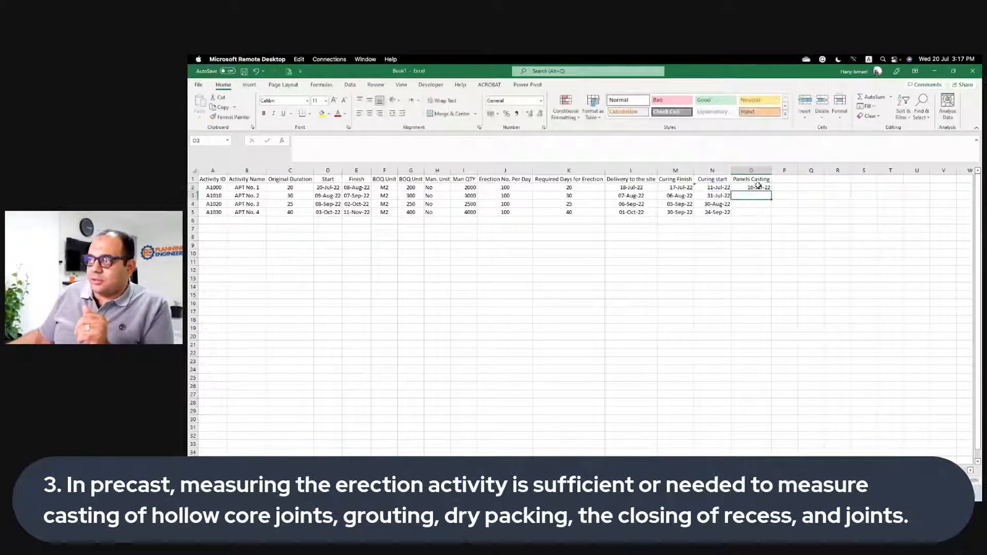
click(759, 187)
drag(772, 191, 767, 216)
click(749, 286)
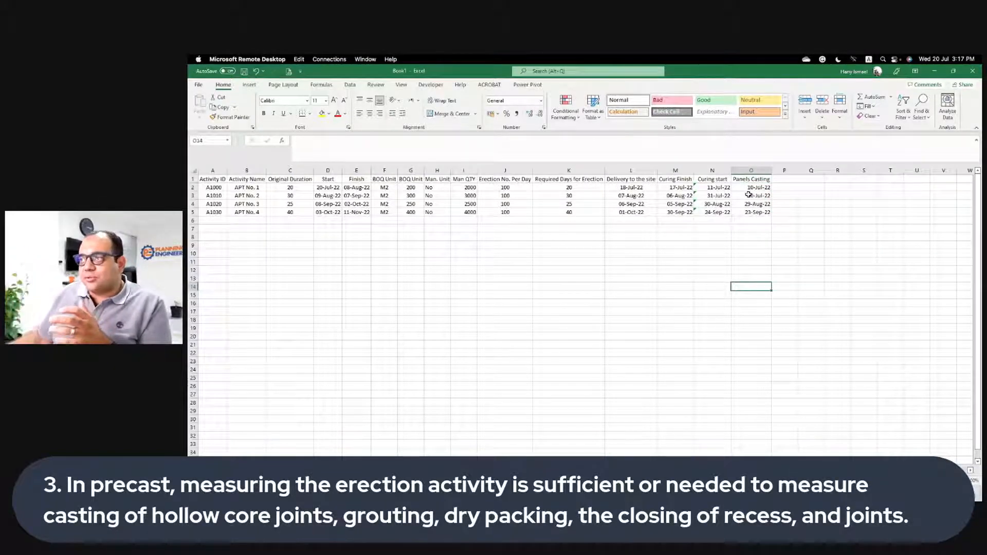
- Add the heading "Model ready" in cell P1 and fit the column width to it
click(782, 179)
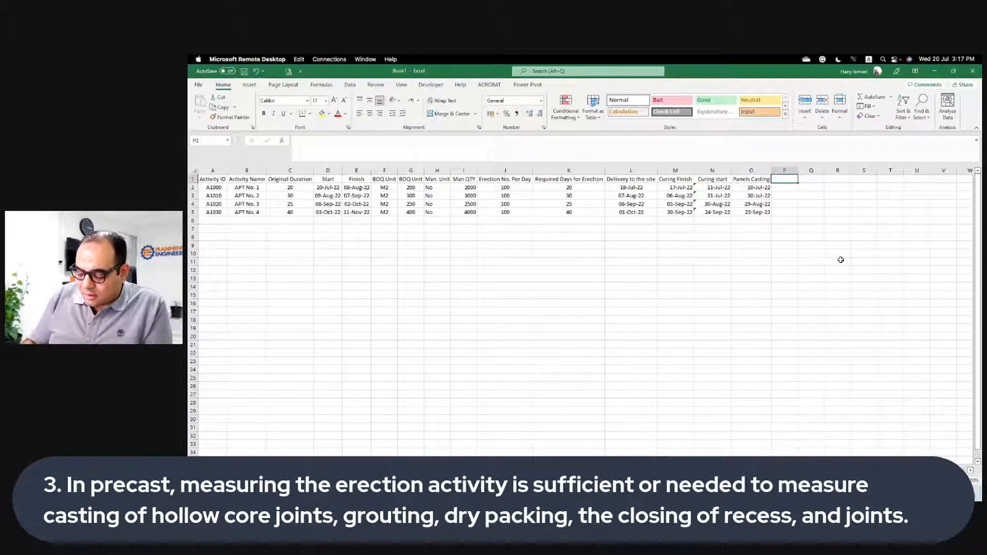
text(Mode)
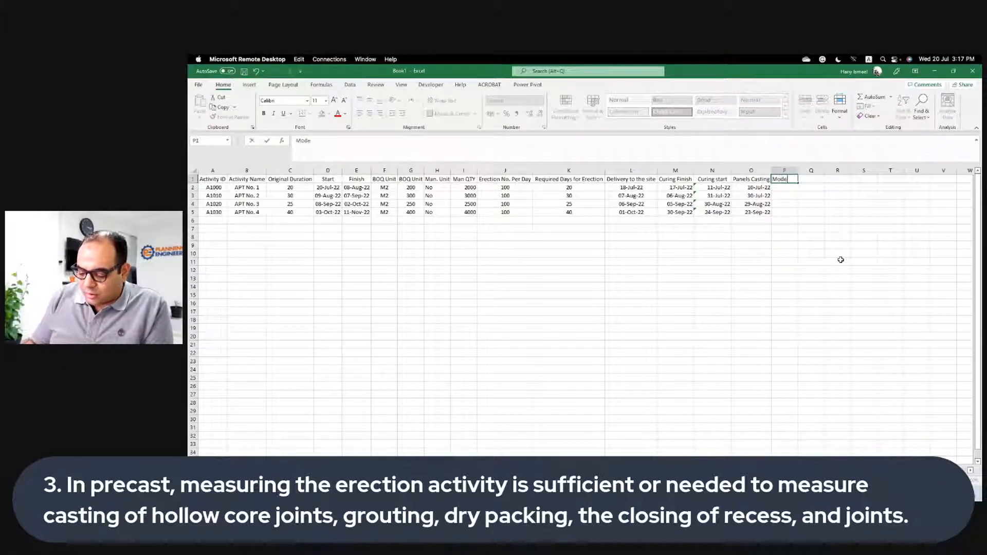
text(l ready)
key(Return)
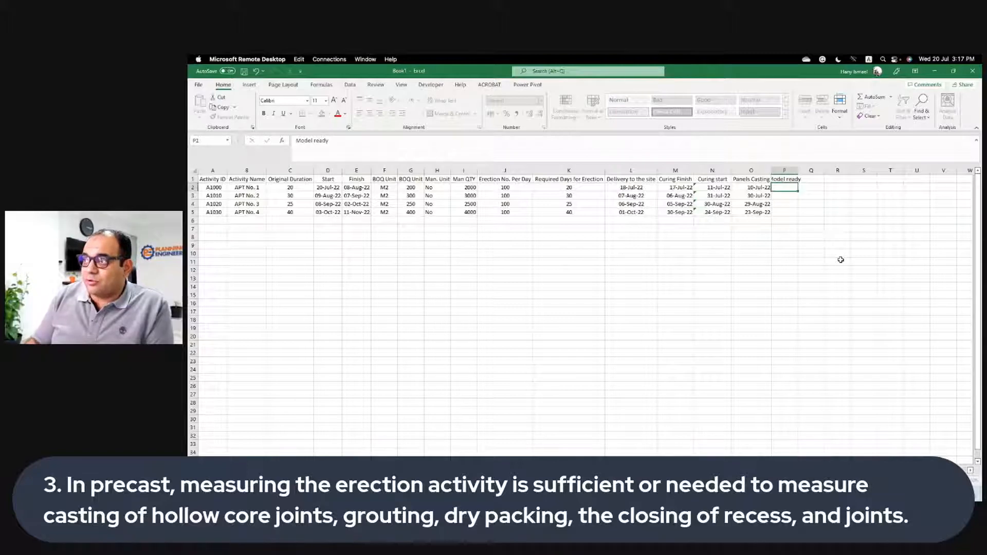
double_click(799, 172)
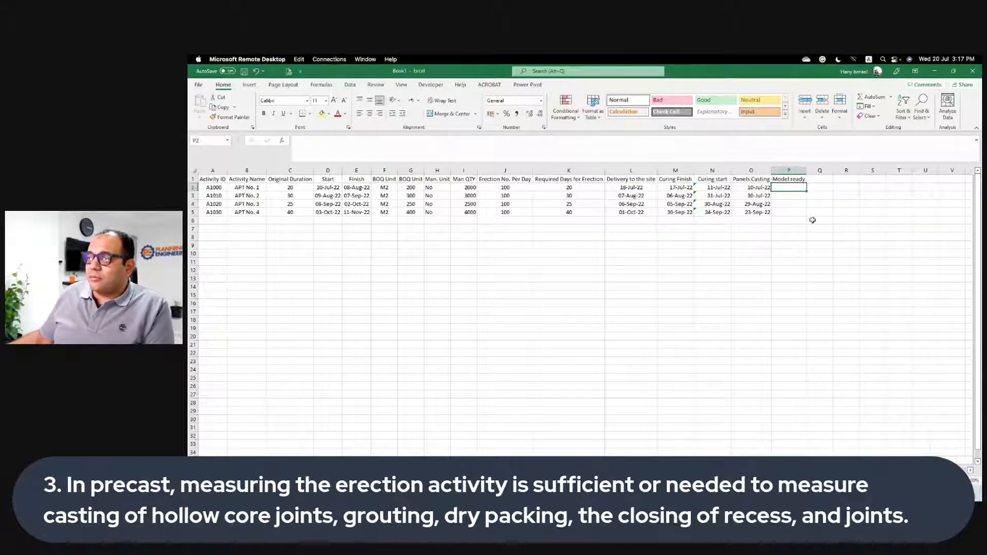
- Calculate the model-ready dates as one day before panel casting with =O2-1 in P2 and fill down to P5
text(=)
key(Left)
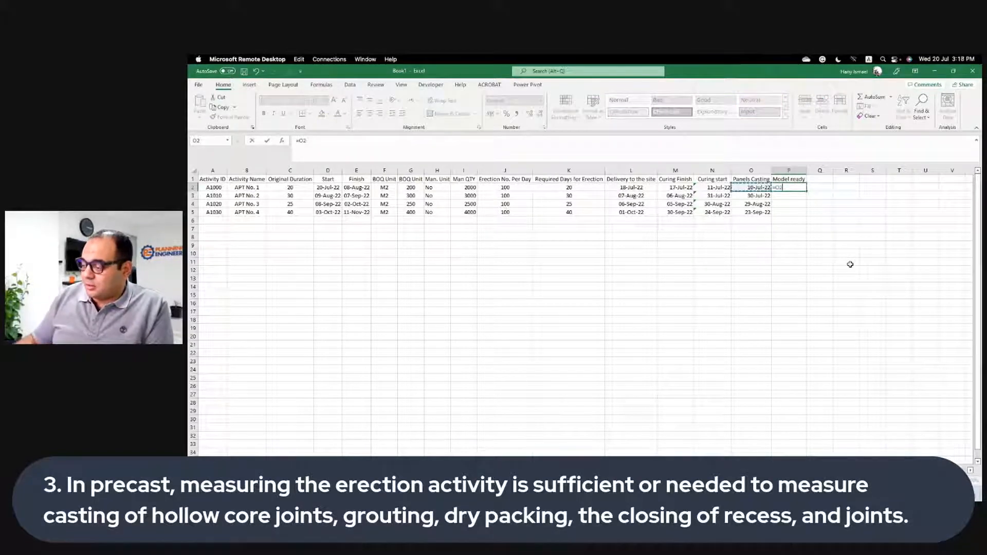
text(-1)
key(Return)
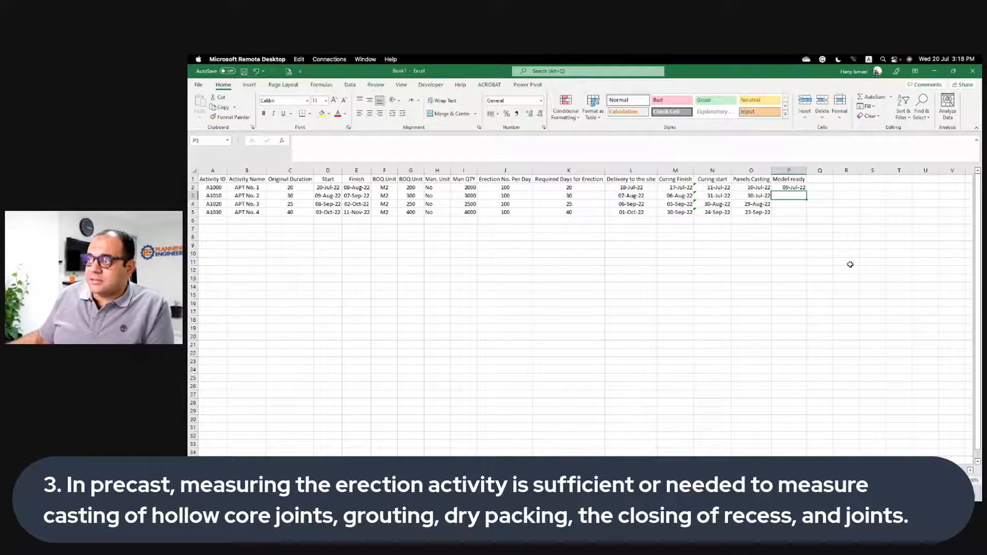
click(795, 188)
drag(806, 192, 800, 213)
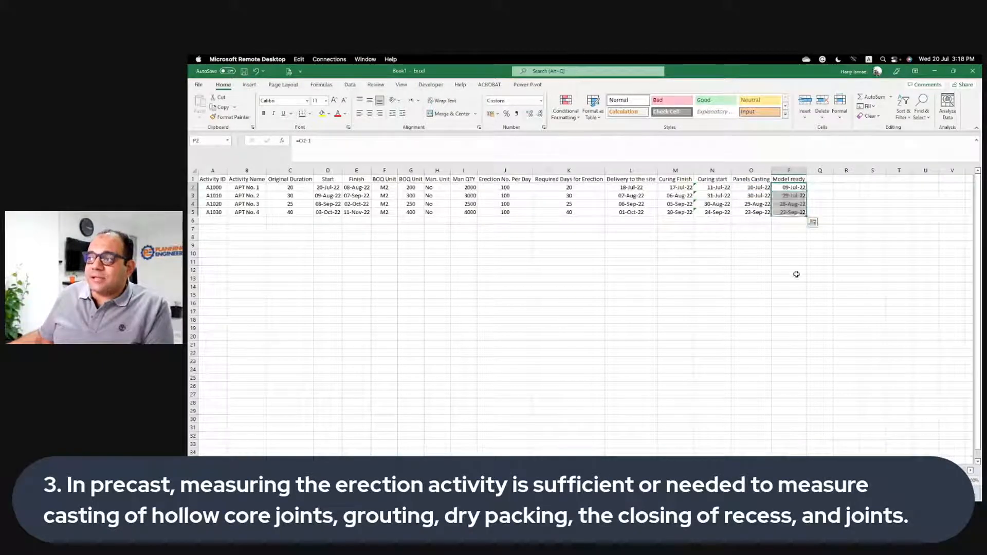
click(797, 275)
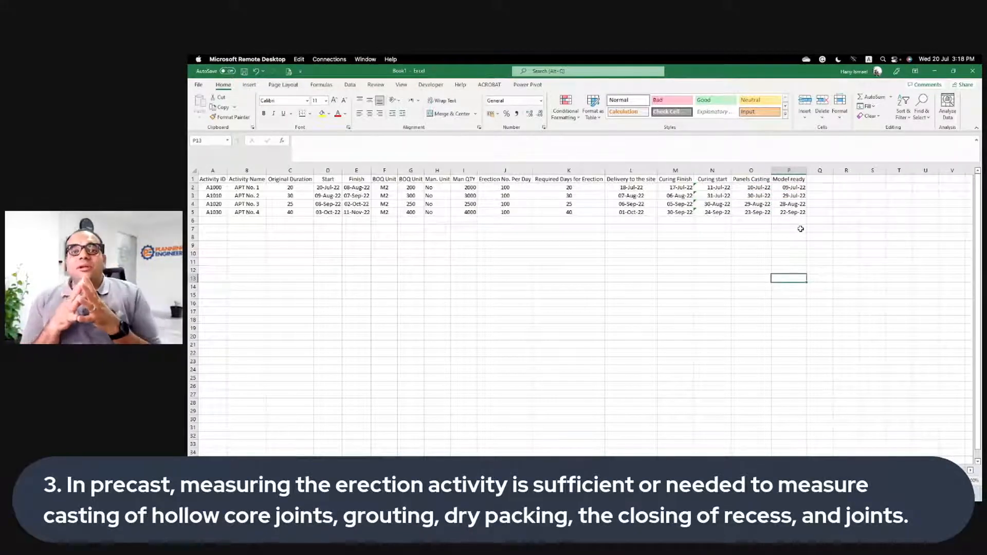
- Review the model-ready and panel casting dates for APT No. 1 against its manufacturing quantity
click(784, 190)
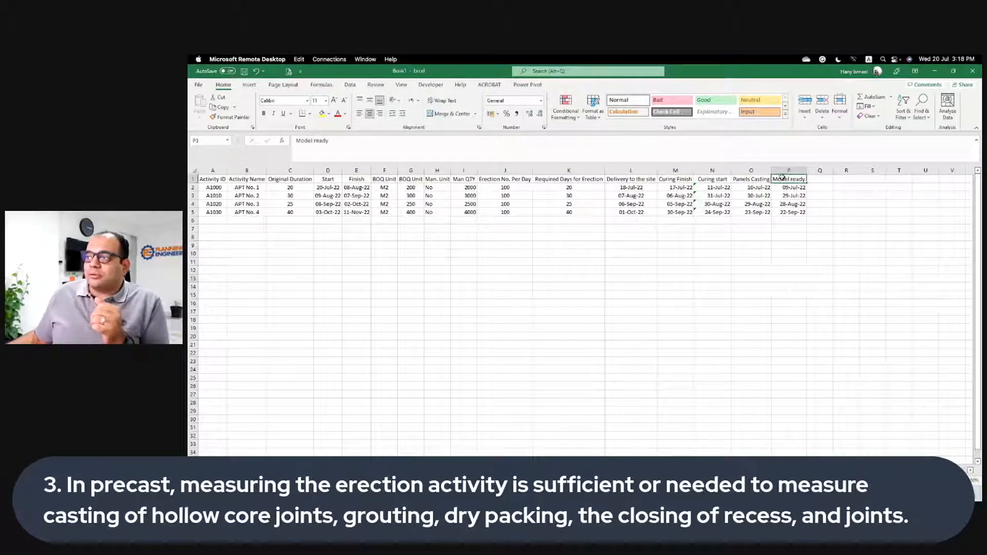
click(796, 260)
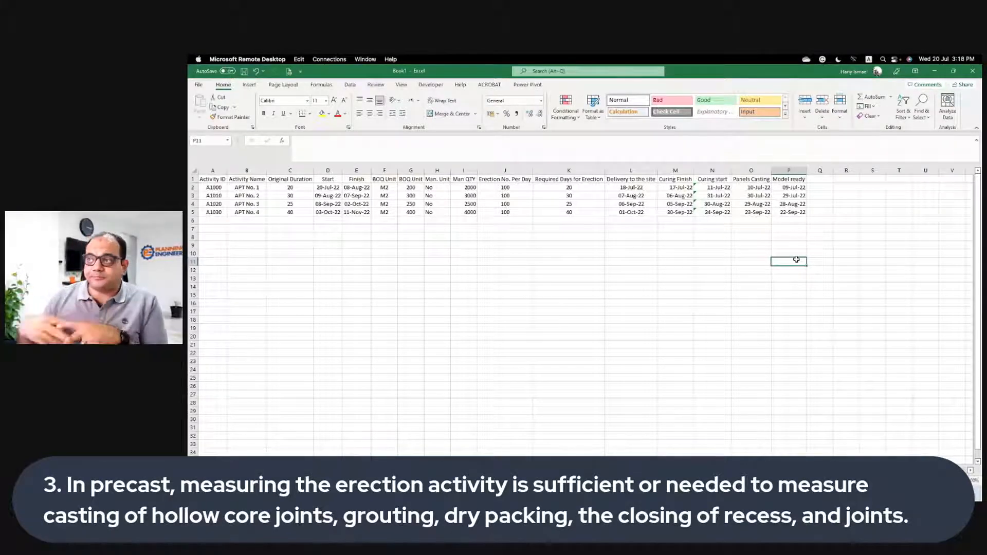
click(787, 170)
click(245, 187)
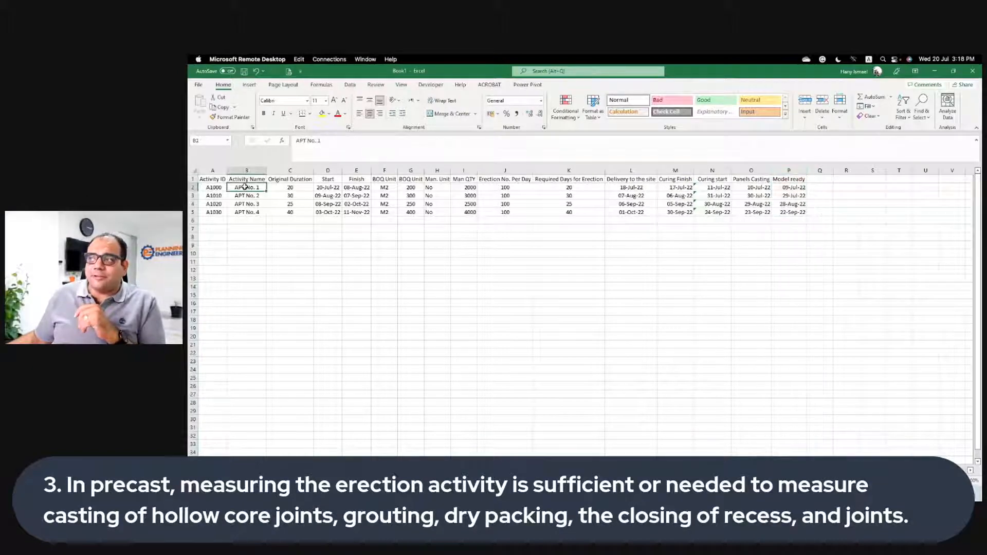
click(794, 188)
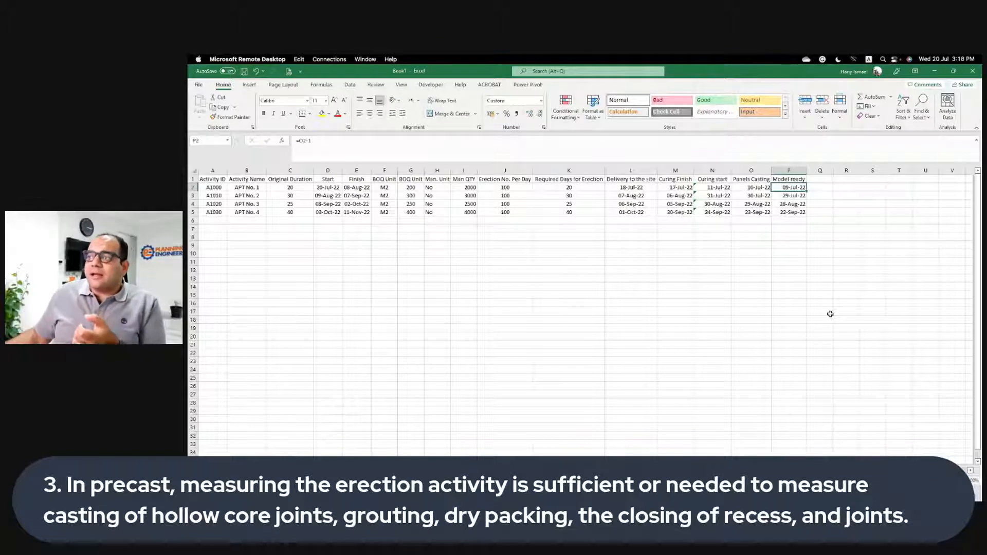
click(753, 169)
click(761, 187)
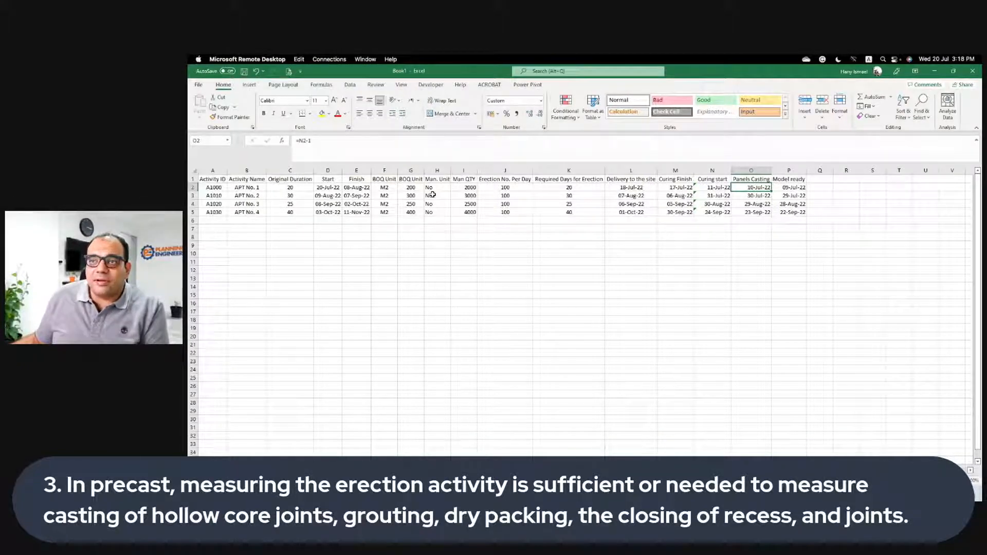
click(458, 189)
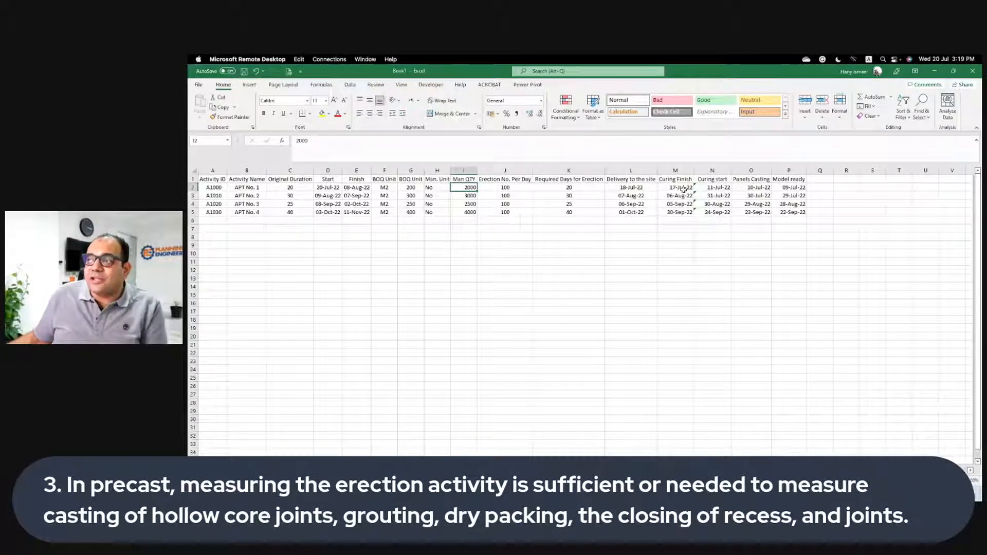
- Change the heading in O1 to "Panels Casting Finish Date" and fit the column width to it
click(741, 188)
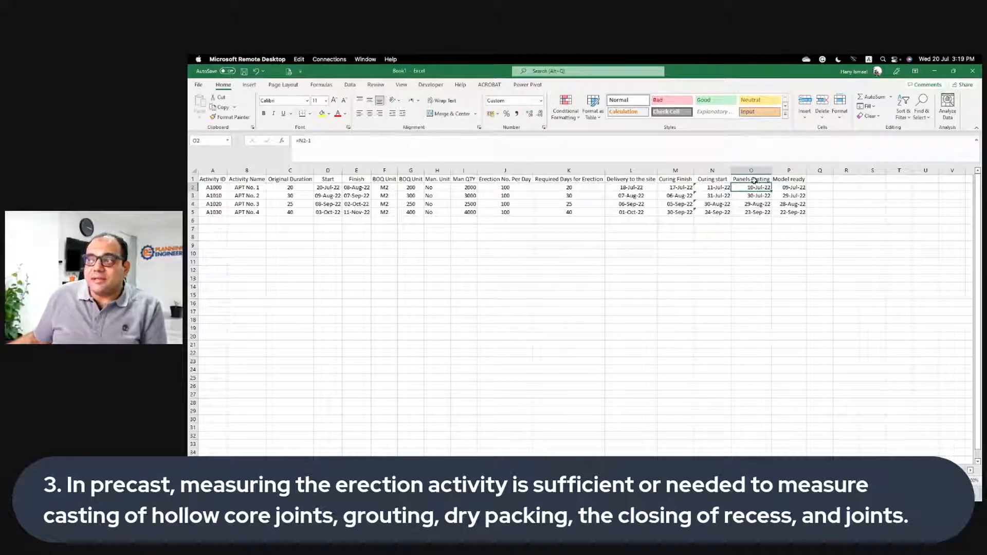
click(754, 180)
click(432, 147)
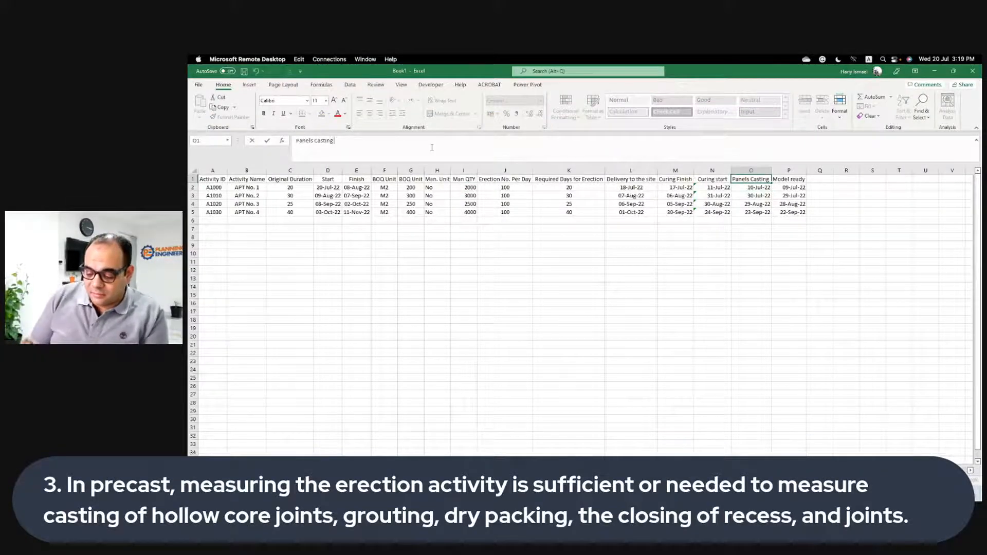
text(Finish Dat)
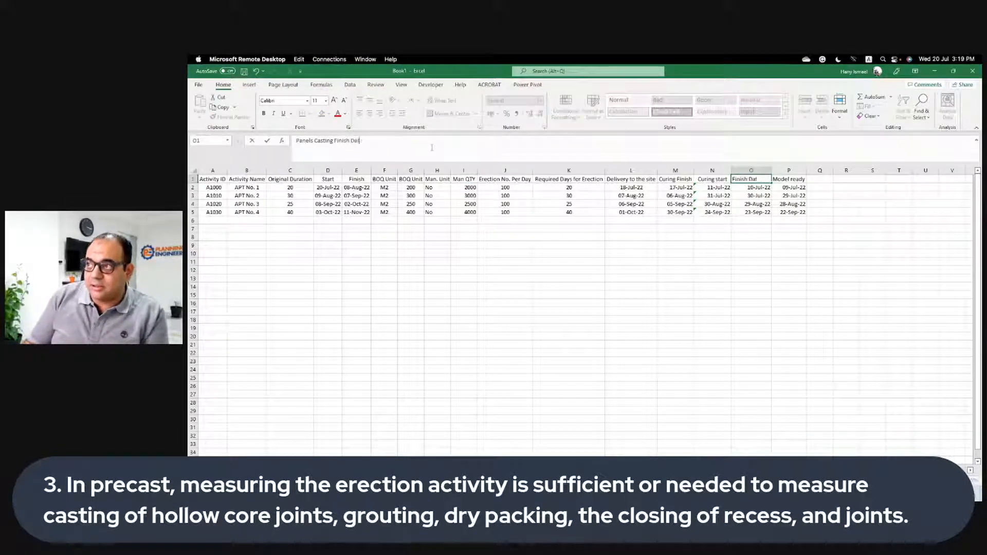
key(Return)
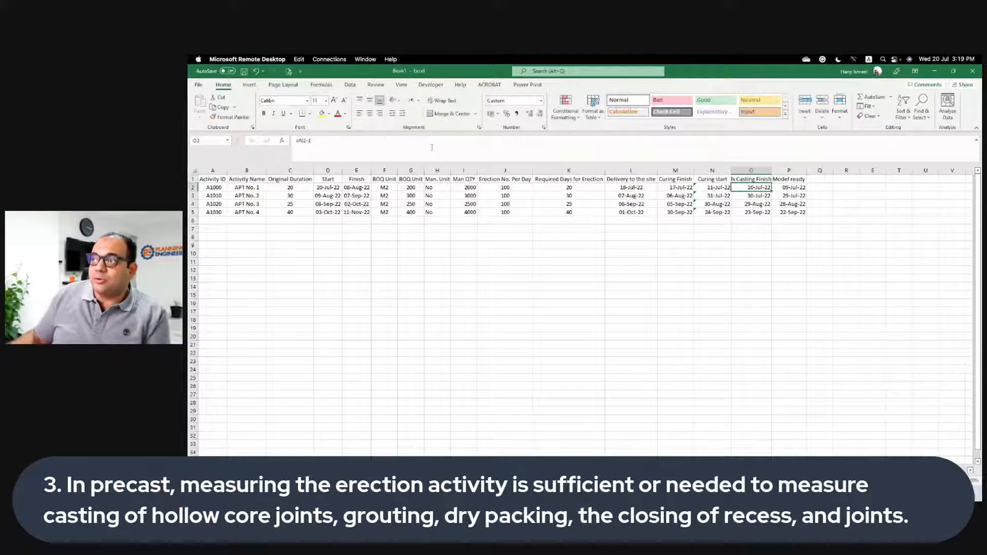
double_click(772, 171)
- Insert a column before "Model ready" and give it the heading "Panel casting start Date"
click(820, 170)
right_click(818, 171)
click(839, 238)
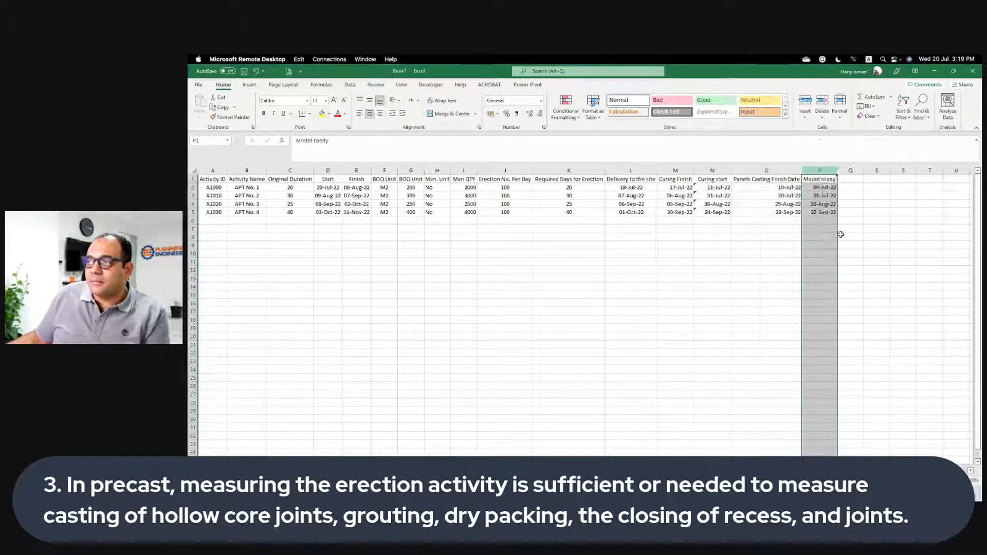
click(833, 179)
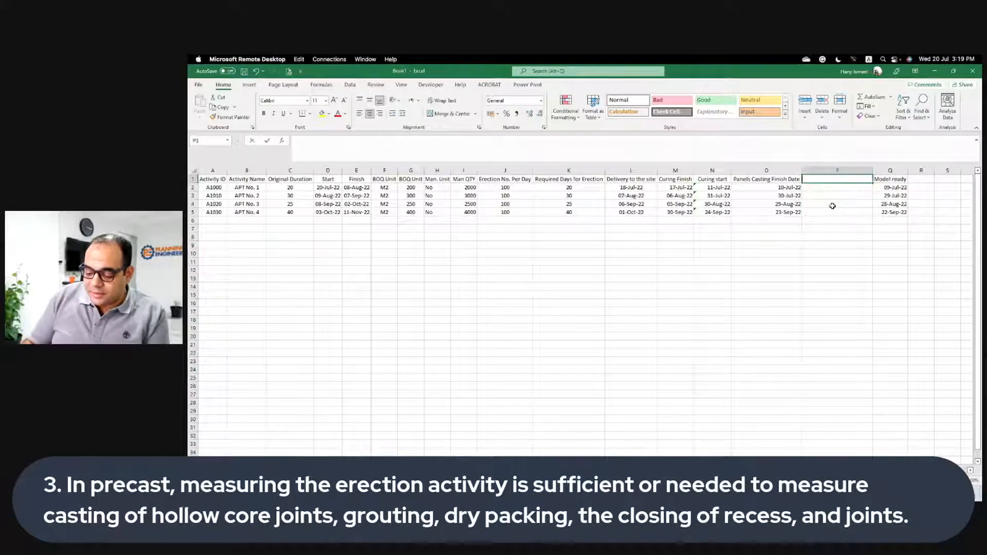
text(Panel cast)
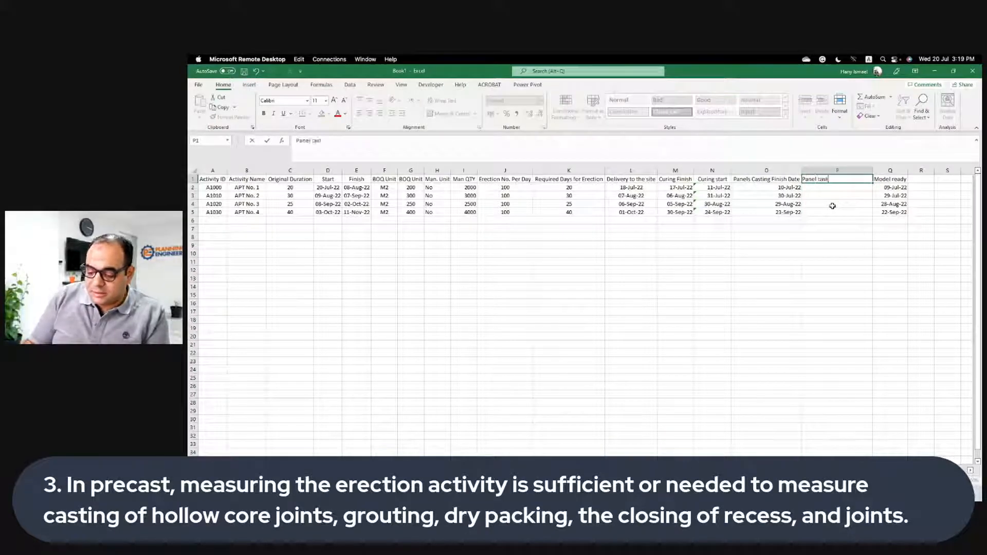
text(ing start)
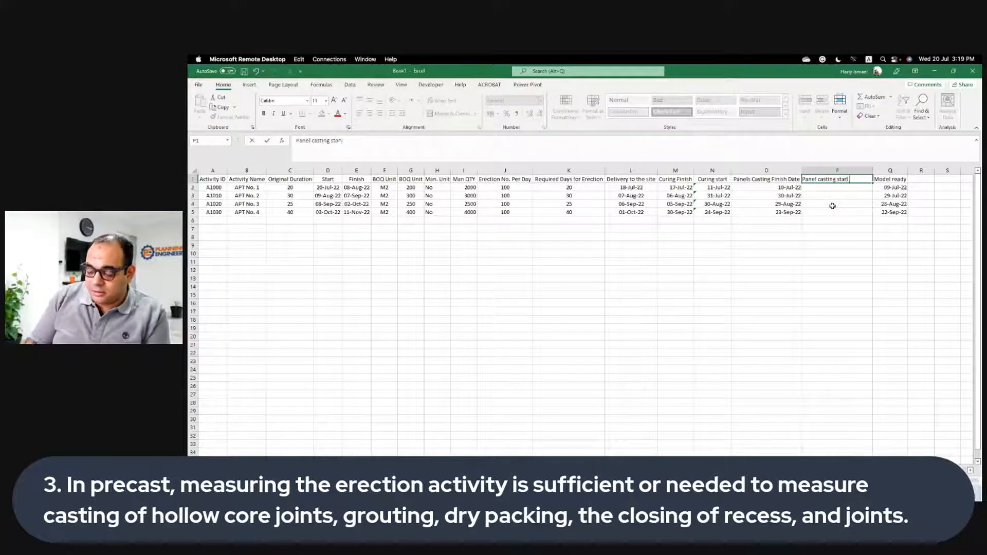
text( Date)
key(Return)
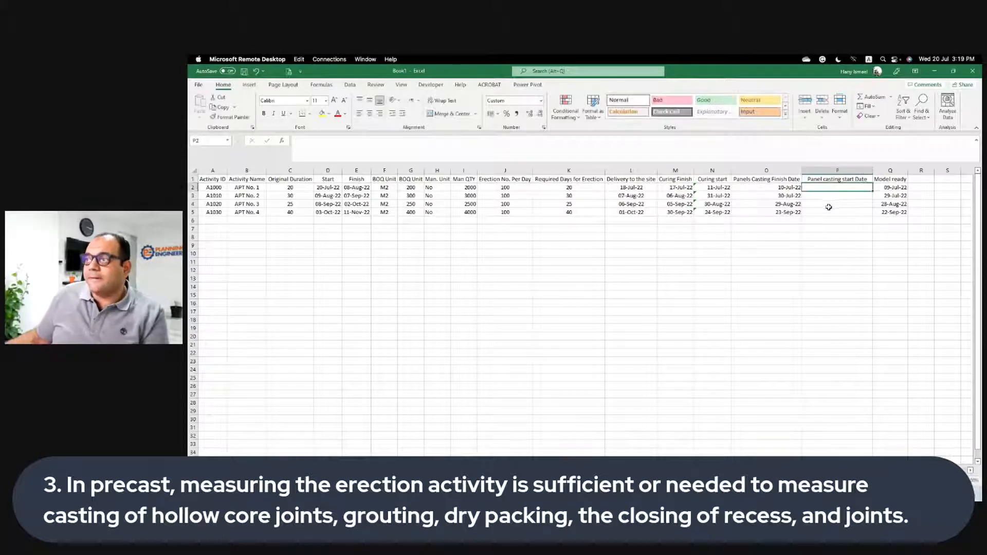
- Insert a column before "Panel casting start Date", head it "Casting productivity", and narrow it slightly
right_click(813, 171)
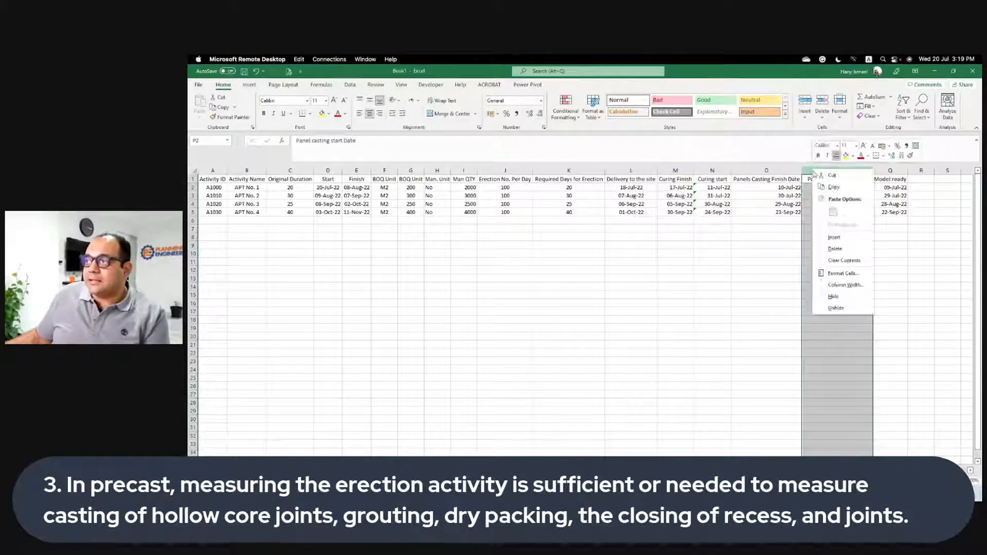
click(833, 237)
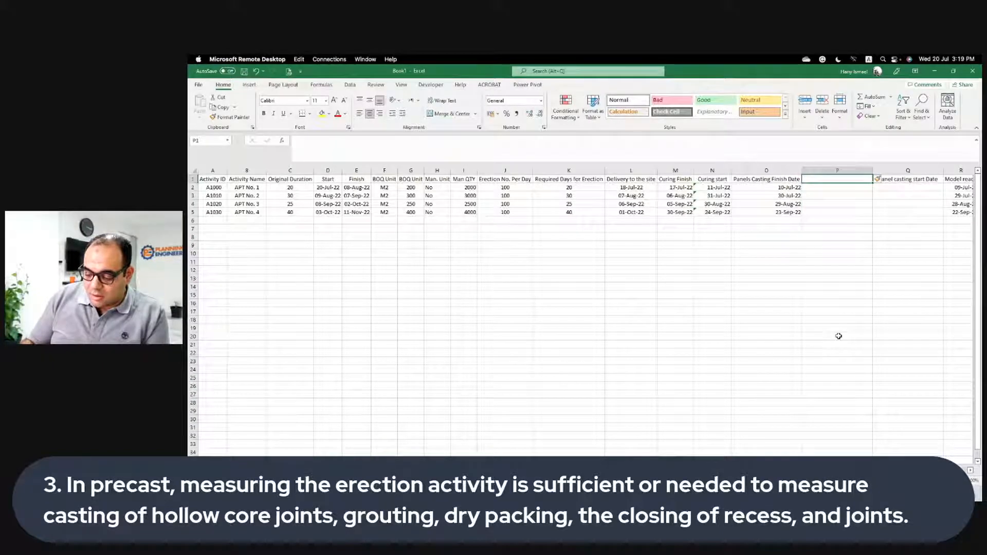
text(Ca)
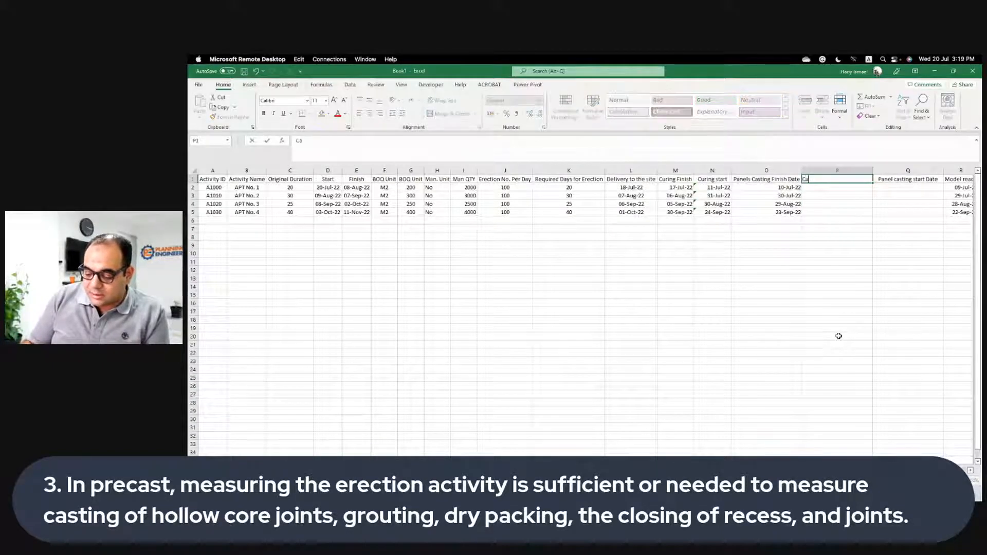
text(sting pro)
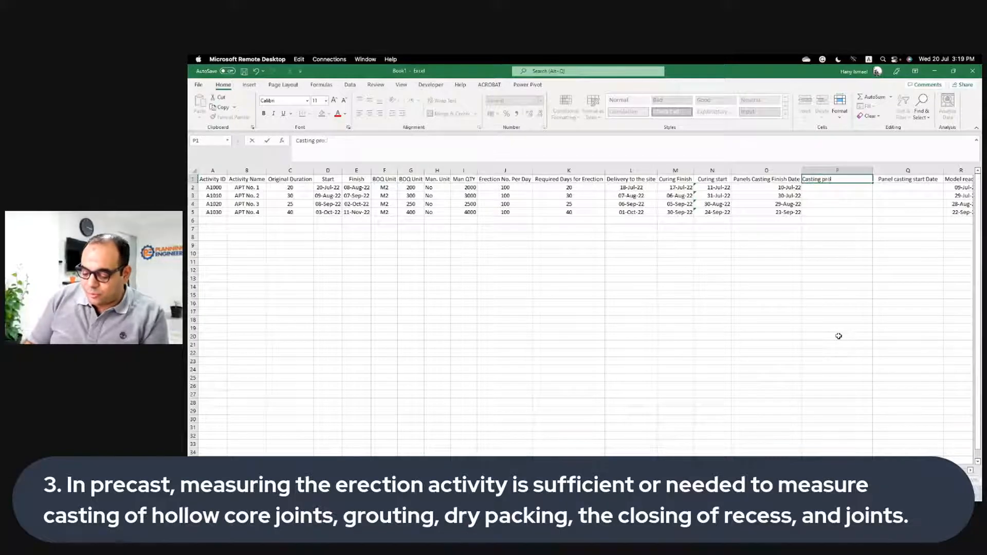
text(ductivityy)
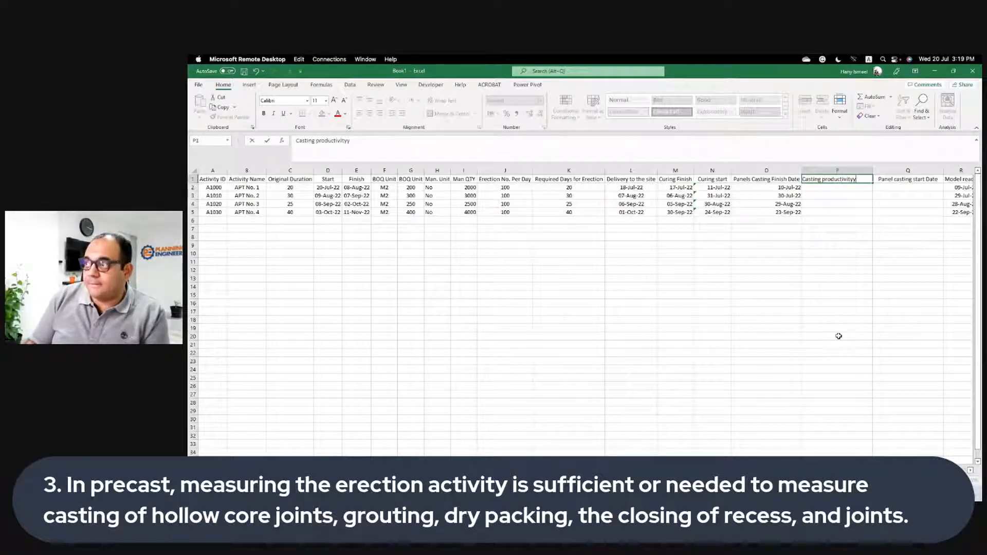
key(BackSpace)
key(Return)
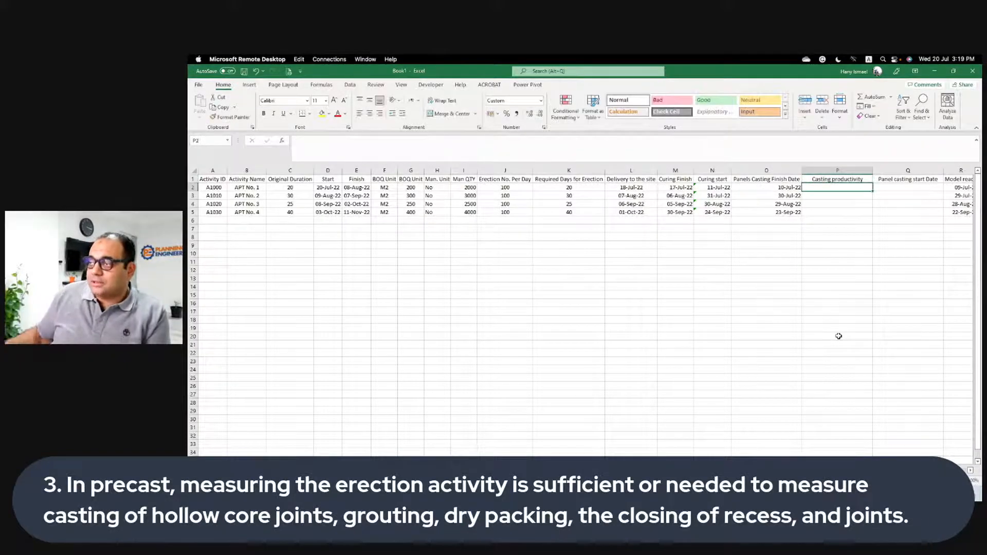
drag(874, 170, 863, 170)
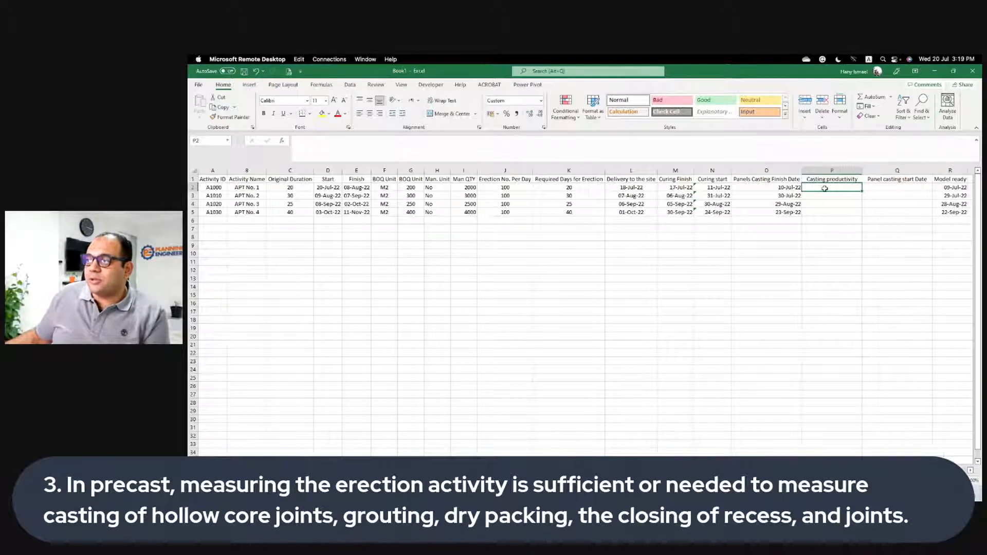
- Enter a casting productivity of 500 in P2, format it as a Number with 0 decimal places, and fill down to P5
key(Return)
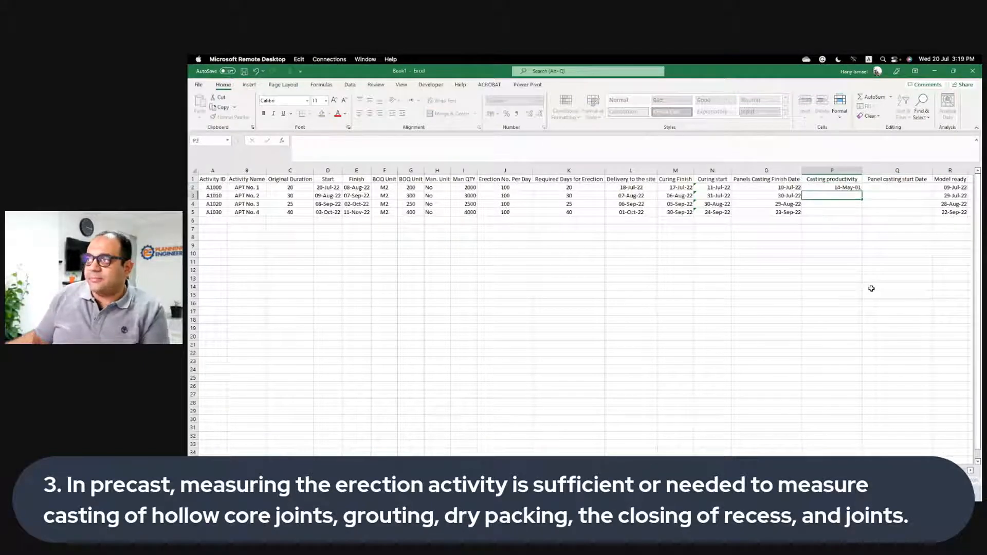
click(833, 188)
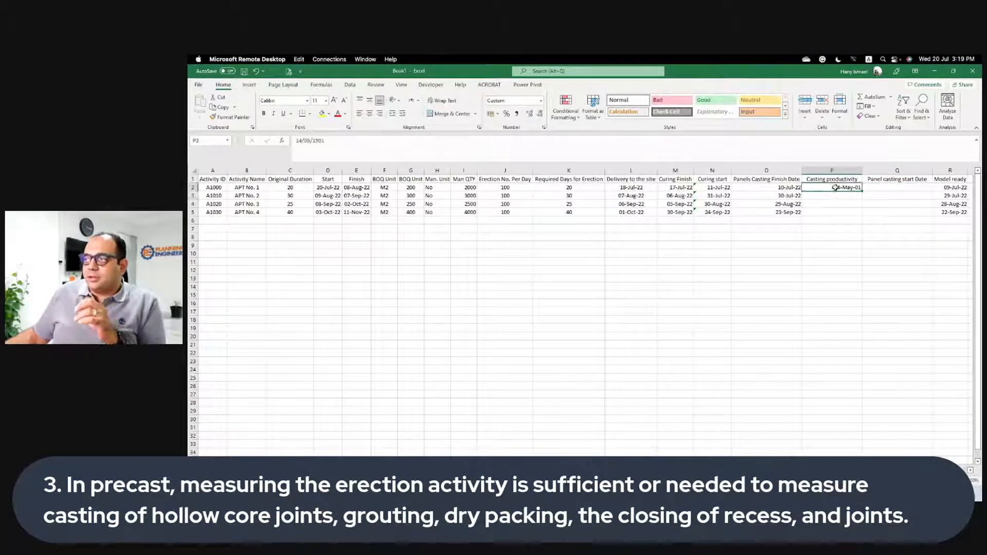
right_click(849, 190)
click(886, 382)
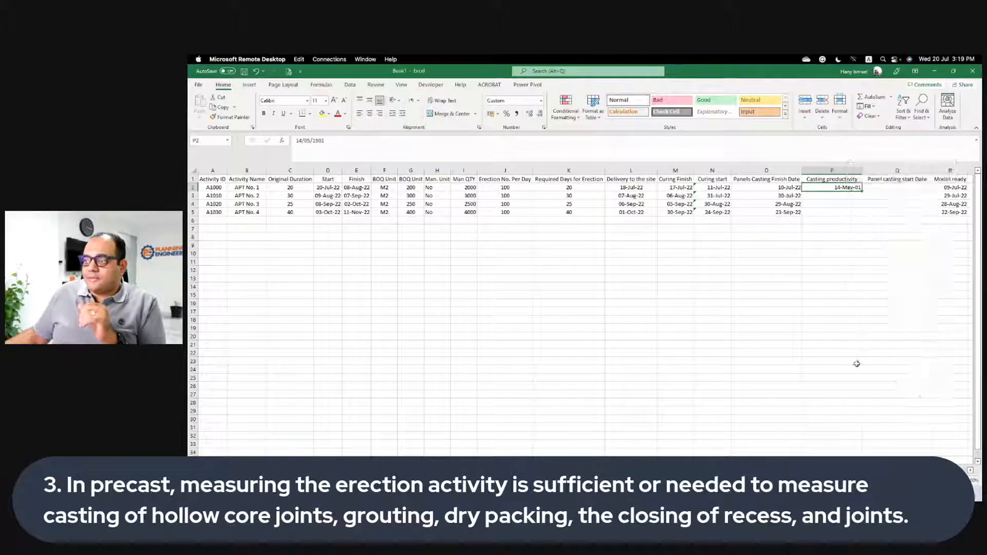
click(780, 321)
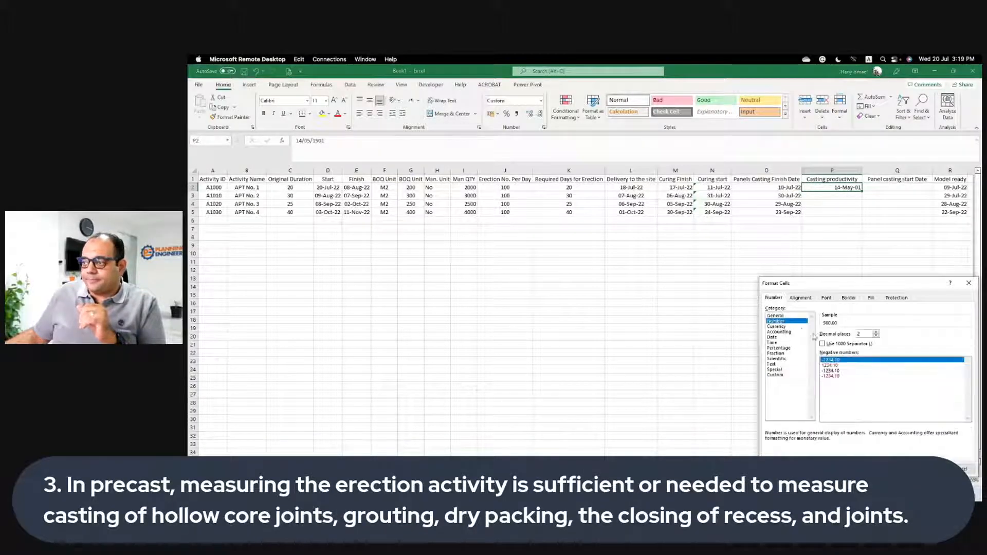
click(876, 336)
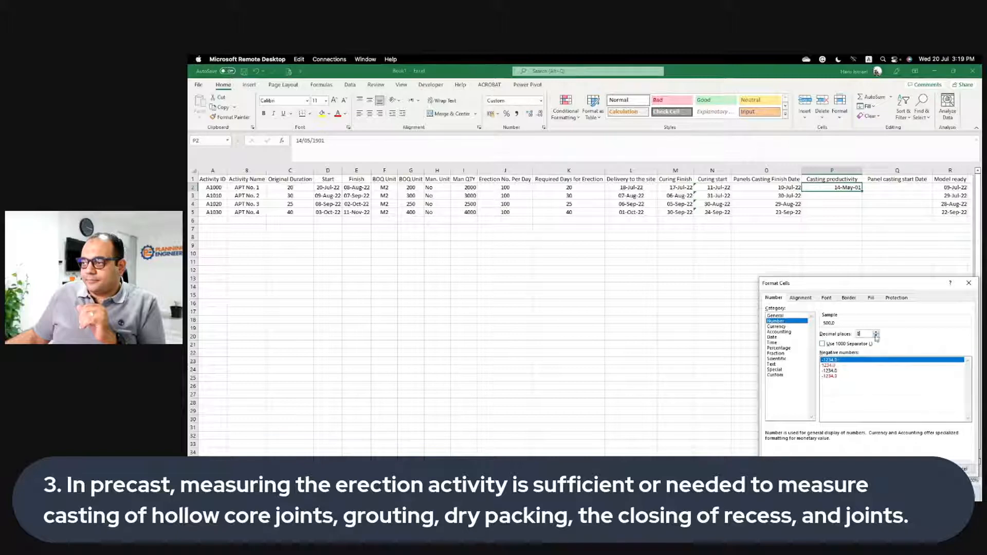
key(Return)
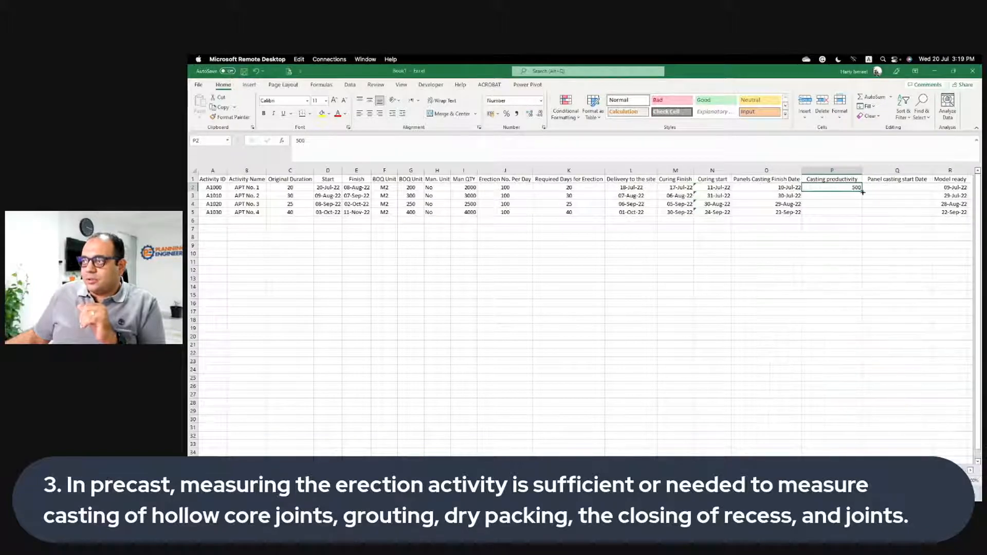
drag(862, 191, 853, 217)
click(841, 254)
click(841, 187)
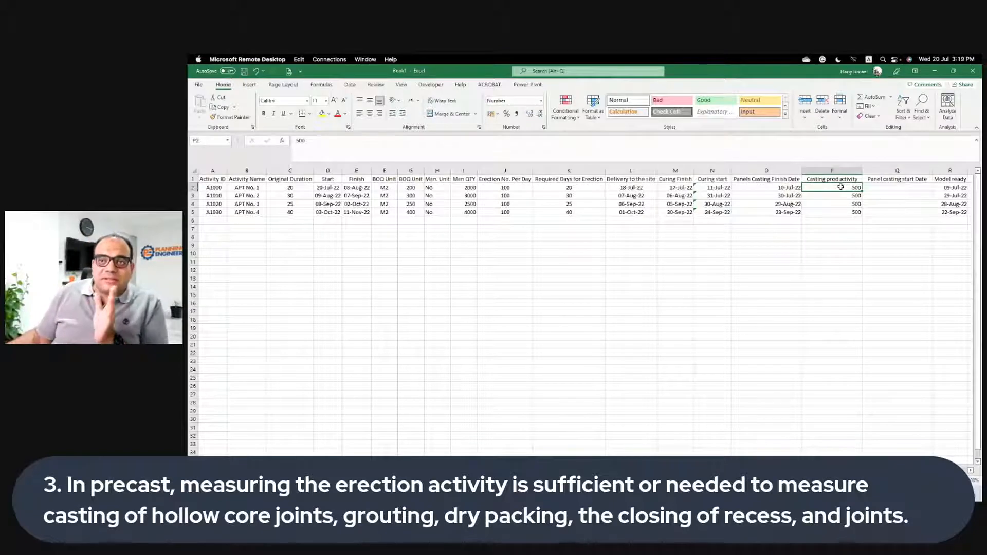
click(253, 188)
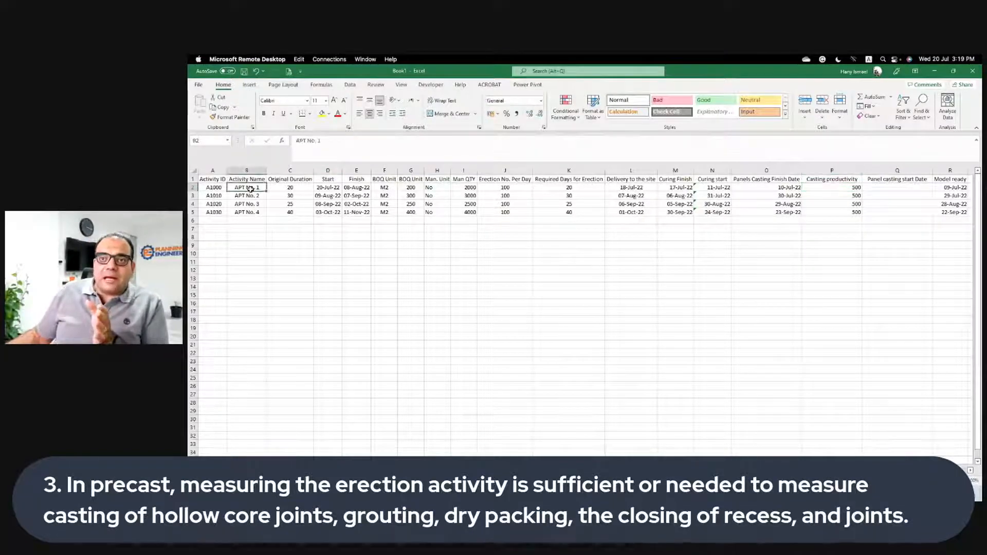
click(194, 187)
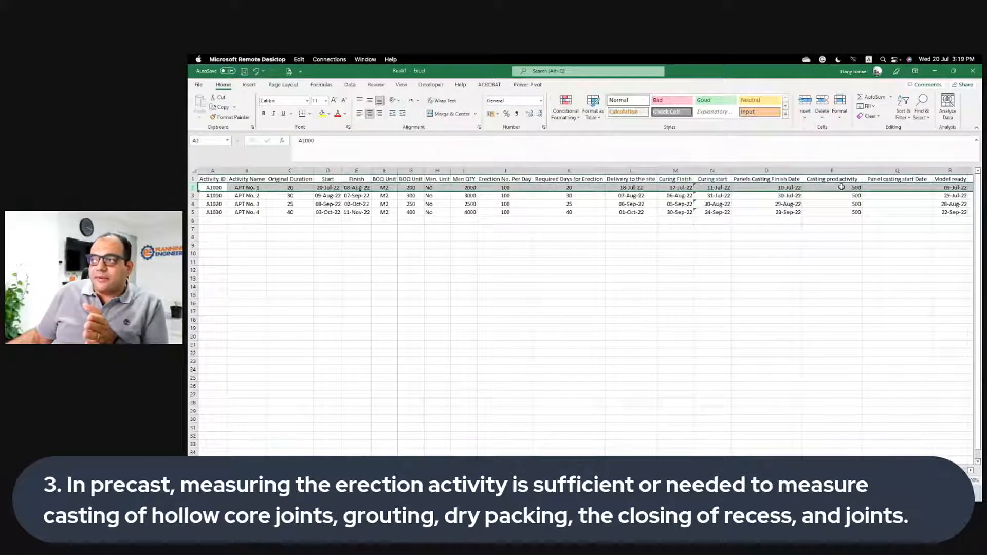
- Narrow the "Casting productivity" column slightly
click(839, 188)
click(191, 196)
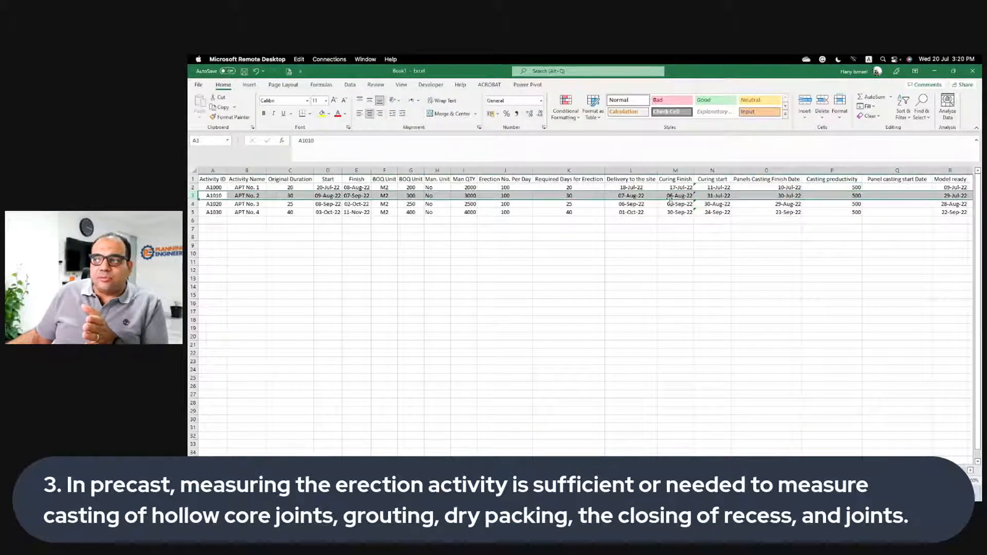
click(856, 196)
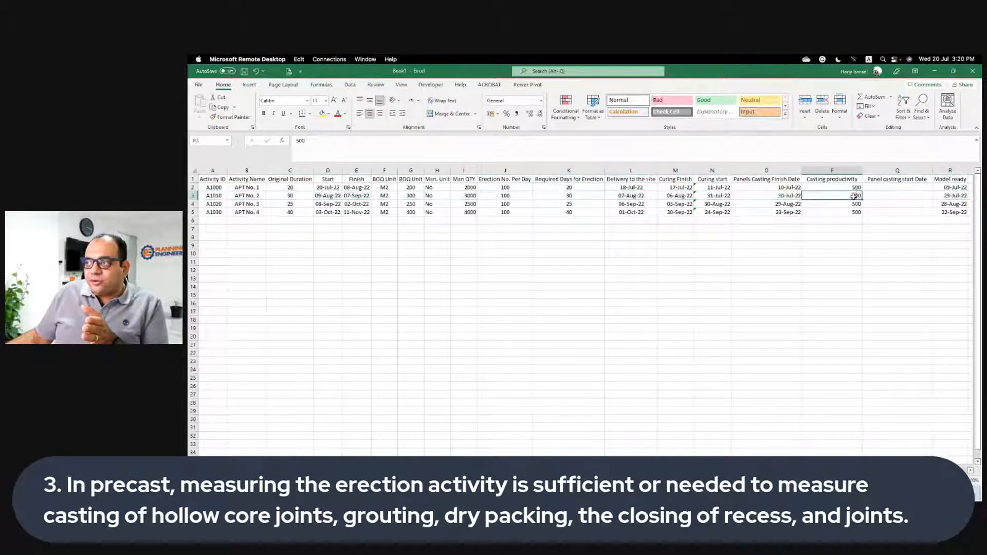
click(841, 169)
drag(862, 171, 856, 173)
- Enter the formula =I2/P2 in Q2 to divide the Man QTY by the casting productivity
click(891, 188)
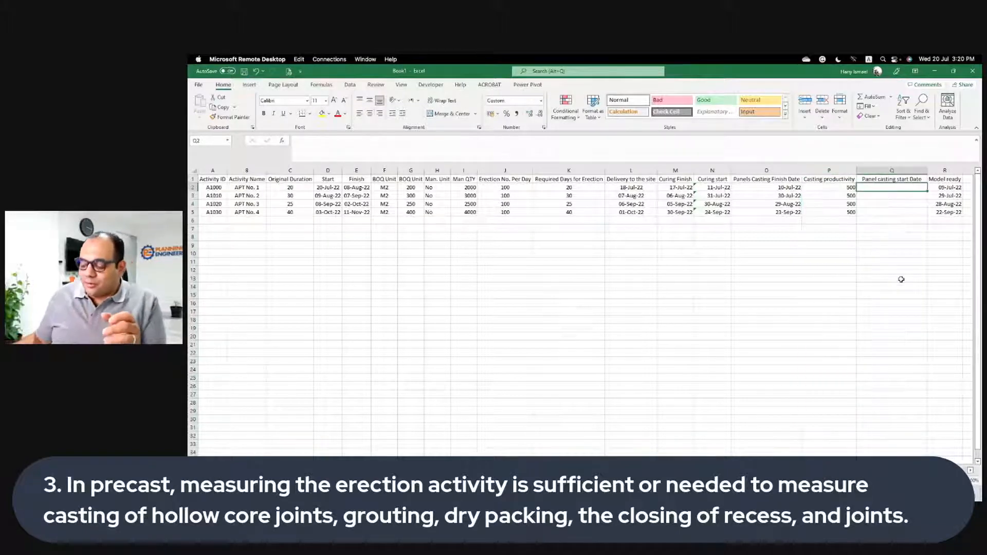
text(=)
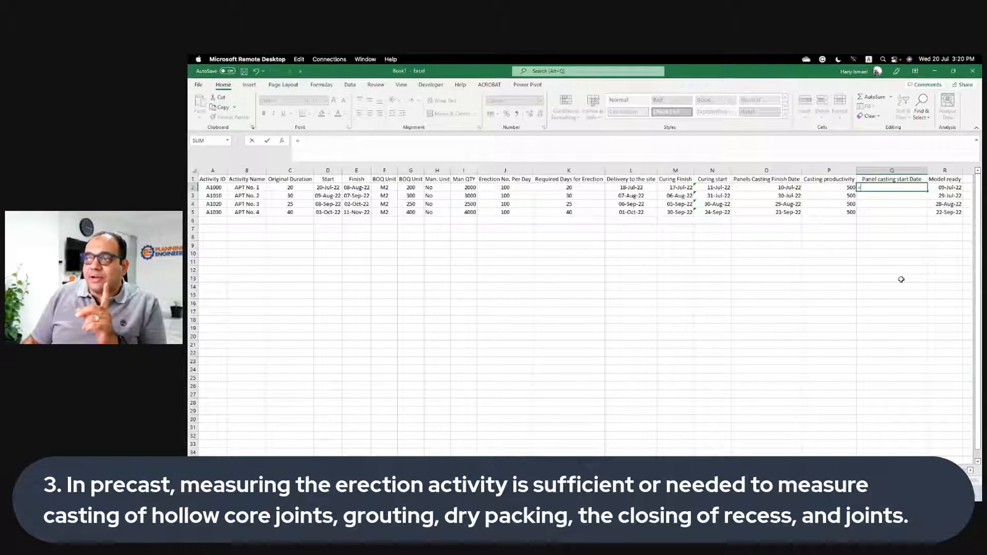
key(Left)
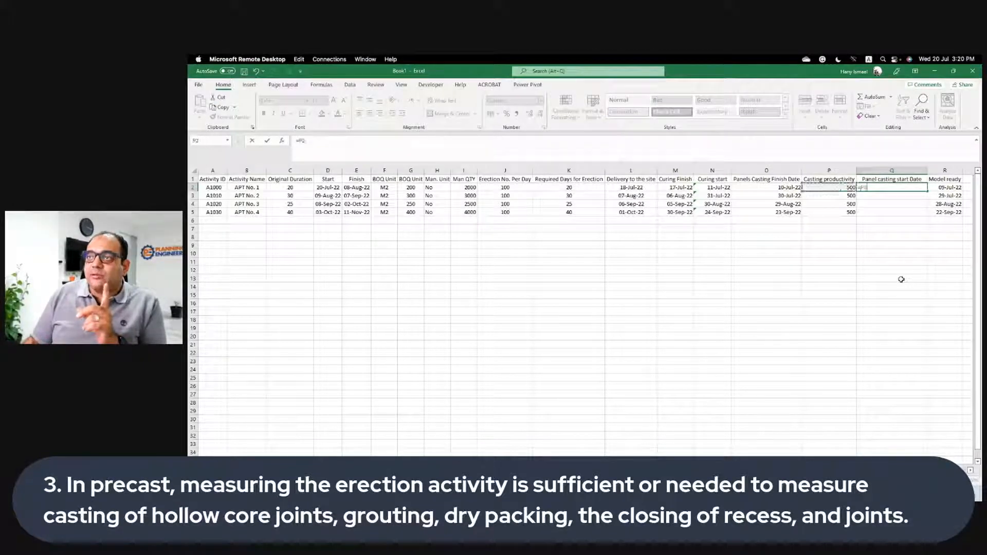
key(Left)
key(Left)
key(Left)
key(Left)
key(Left)
key(Left)
key(Left)
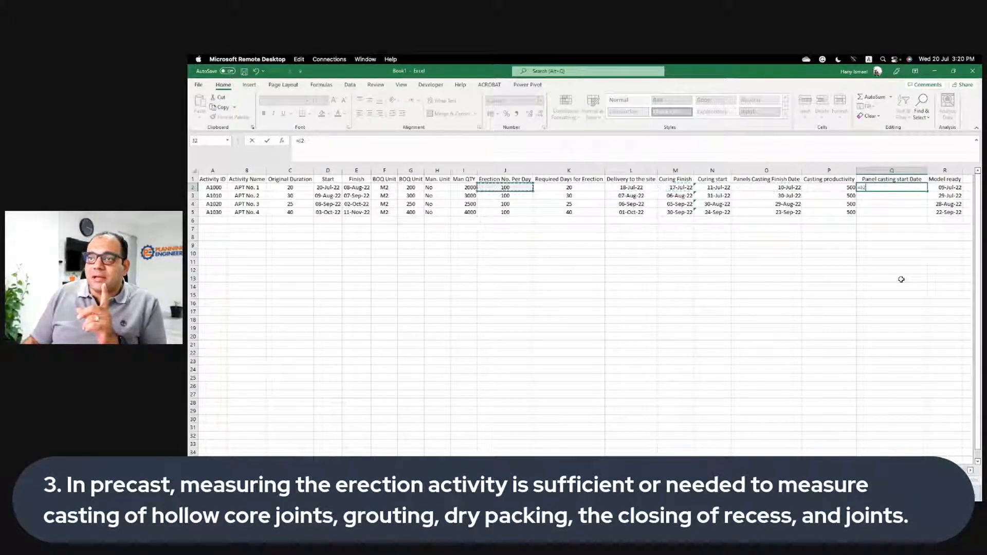
text(/)
key(Left)
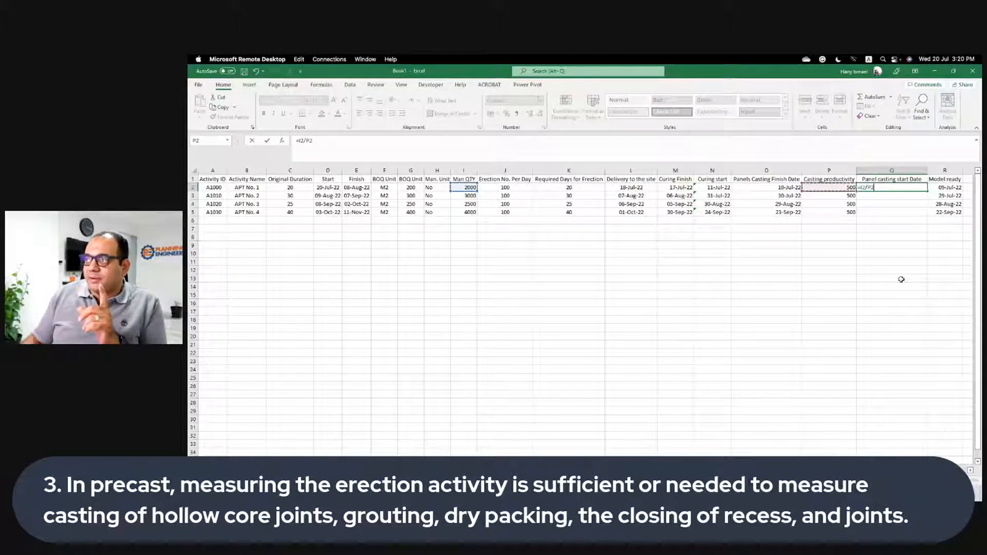
key(Return)
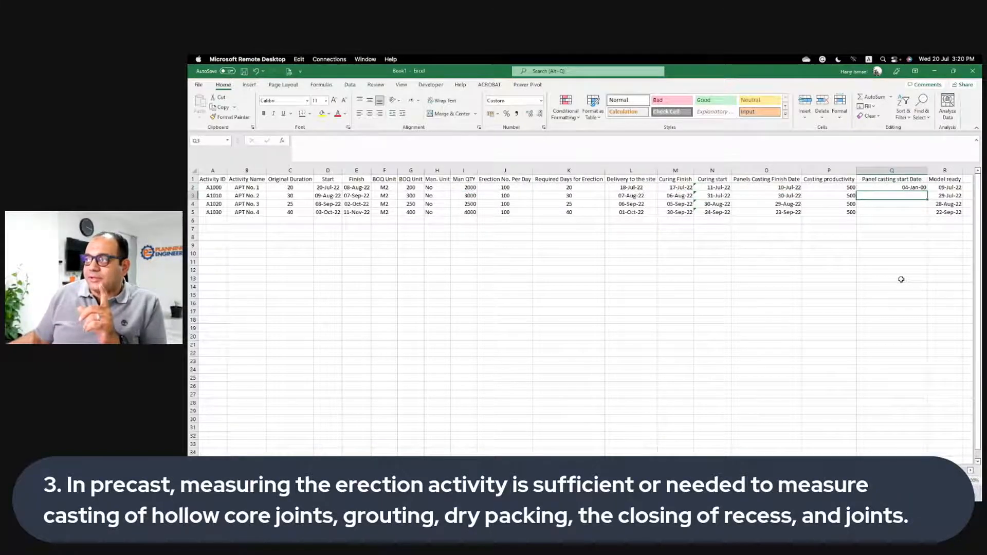
- Copy the number format of P2 to Q2:Q5 in the "Panel casting start Date" column
click(847, 189)
click(224, 122)
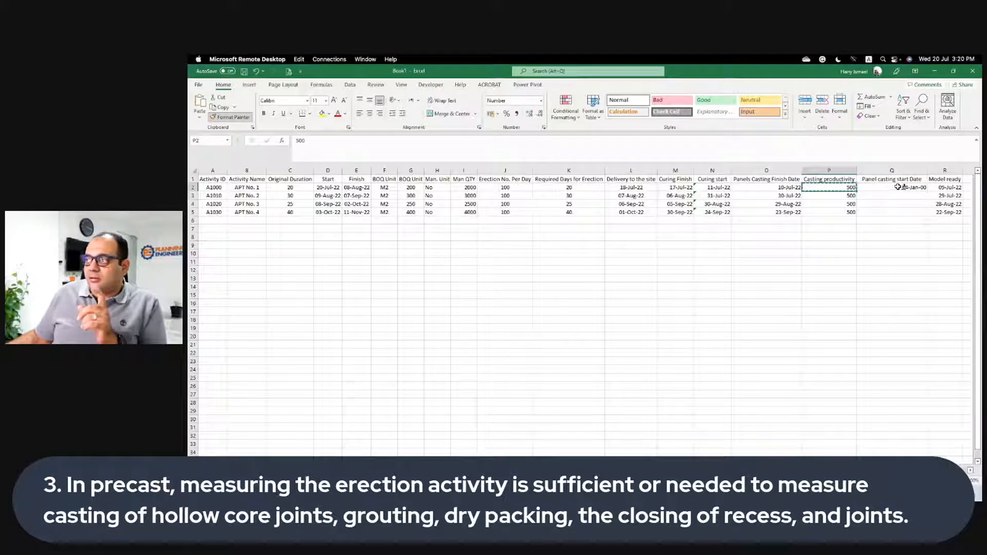
drag(898, 188, 898, 213)
click(904, 261)
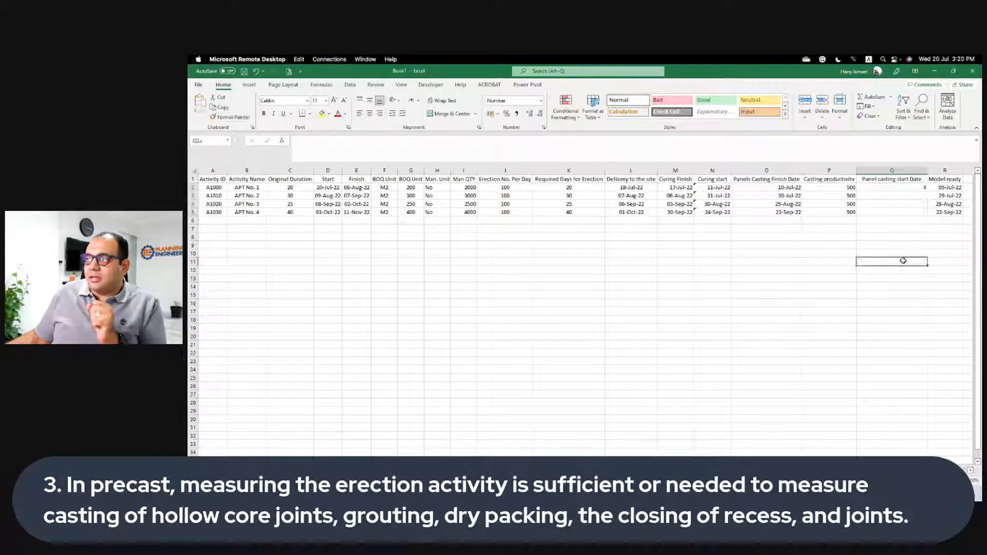
- Change the formula in Q2 to =O2-(I2/P2), subtracting the casting days from the panels casting finish date
click(908, 190)
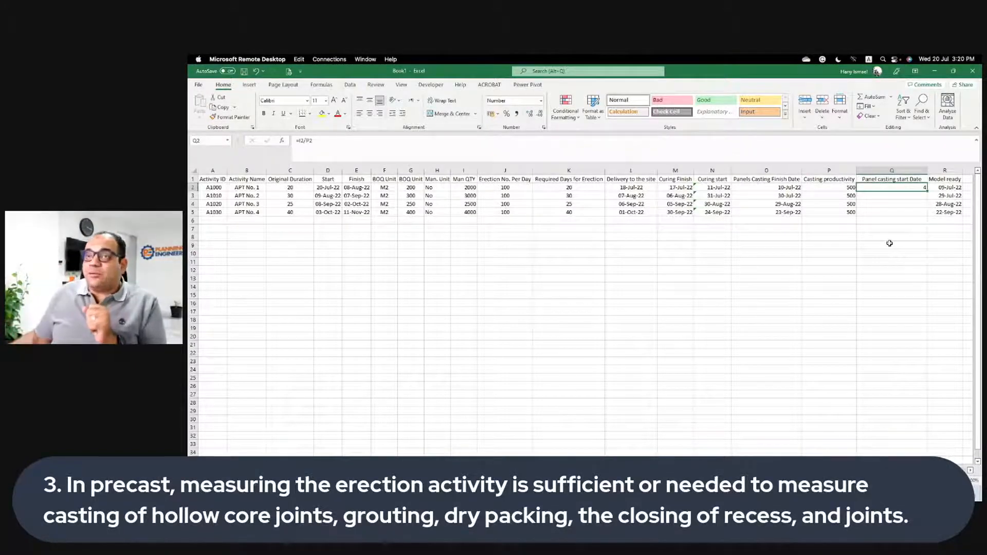
click(299, 141)
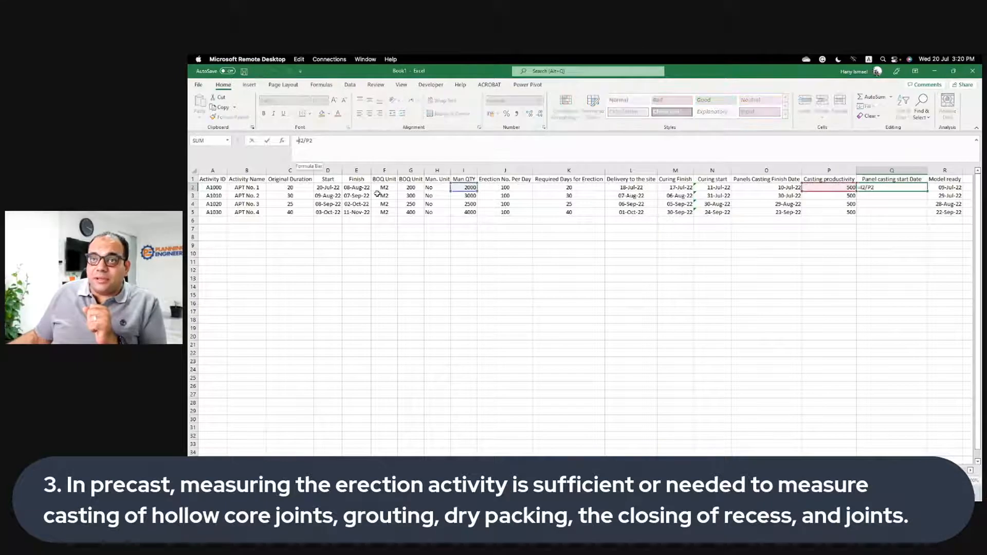
text(()
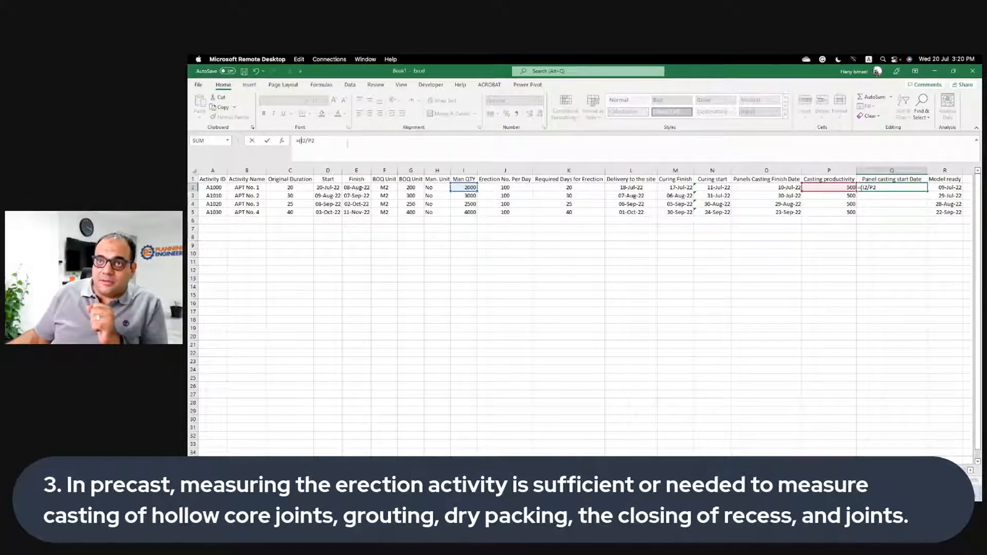
click(347, 141)
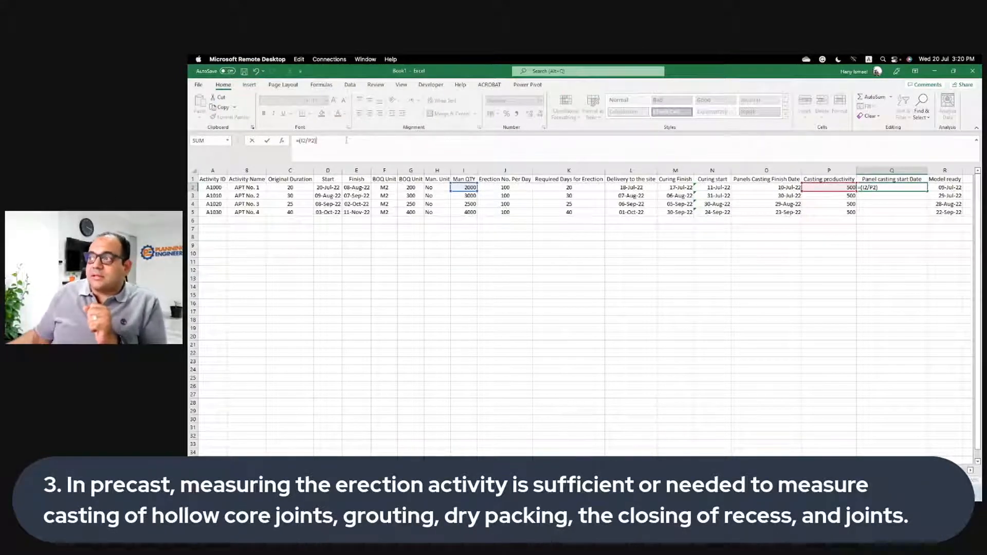
text())
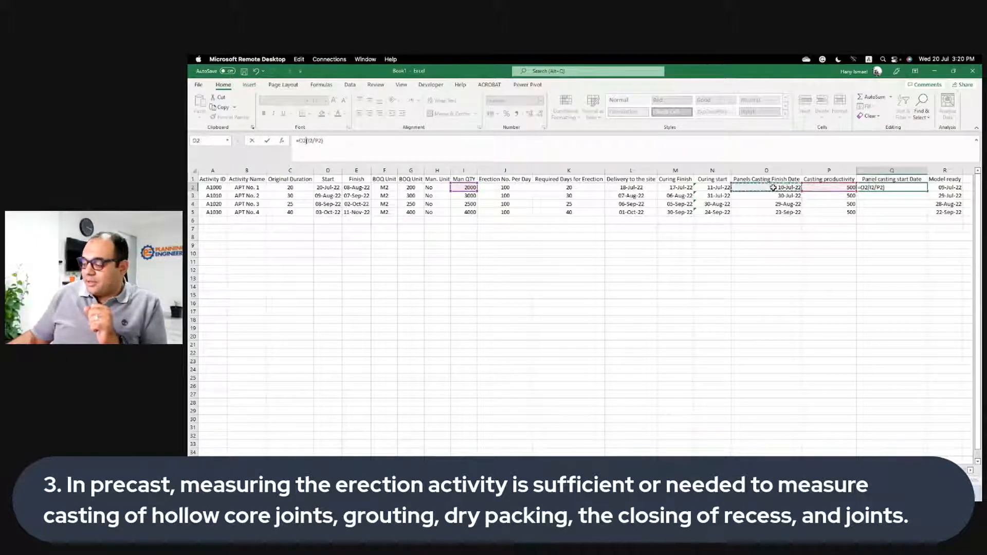
key(Return)
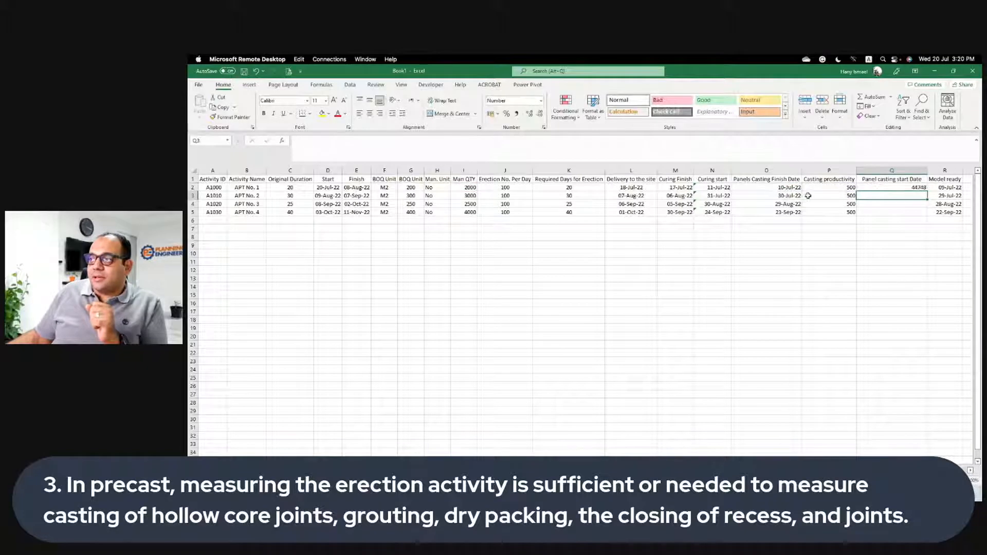
- Copy the date format of O2 to Q2, narrow column P slightly, and fill the Q2 formula down to Q5
click(790, 188)
click(230, 117)
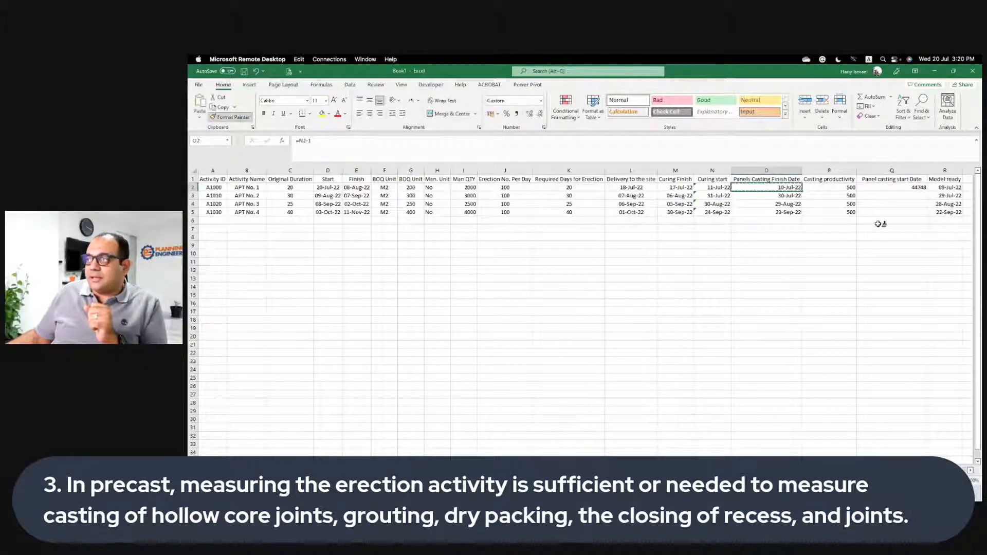
click(882, 188)
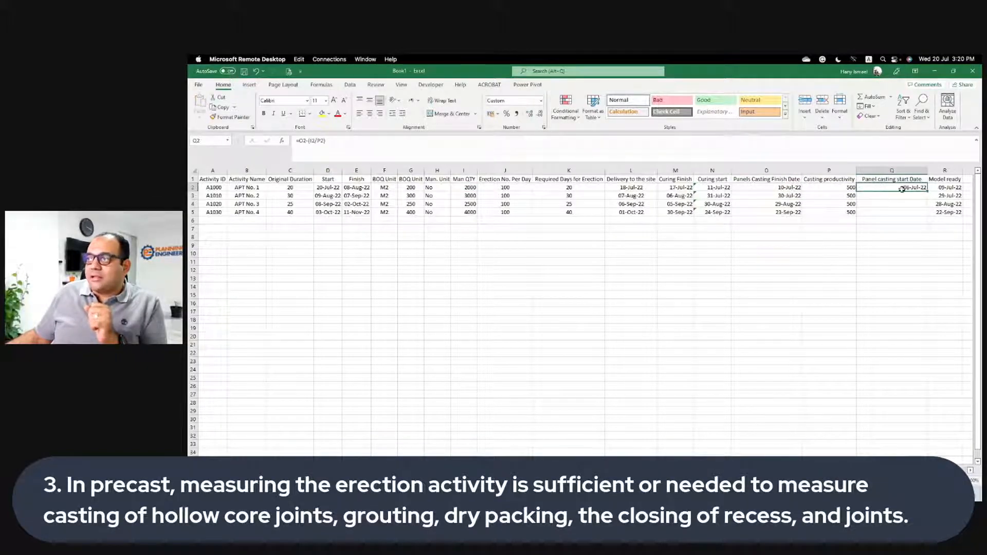
drag(860, 171, 854, 170)
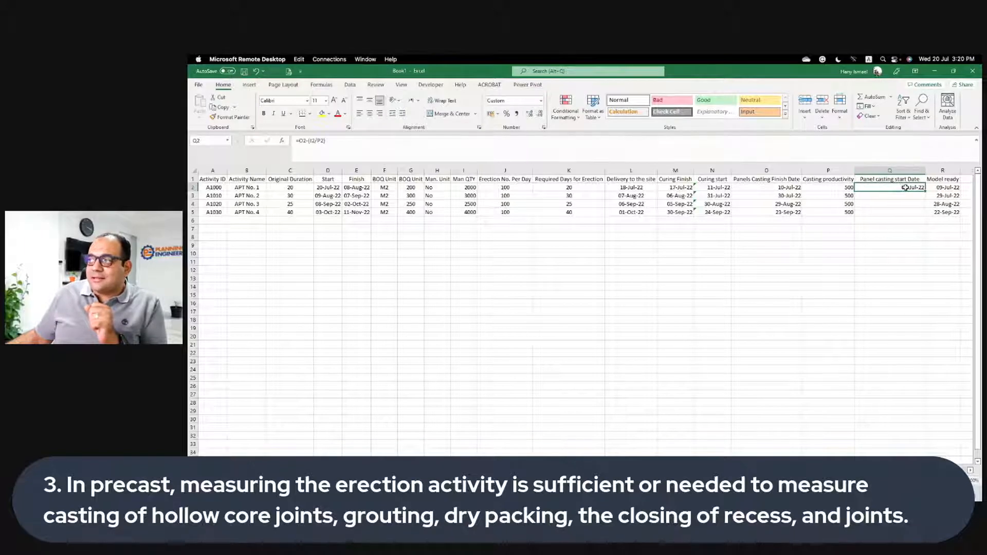
drag(928, 191, 926, 215)
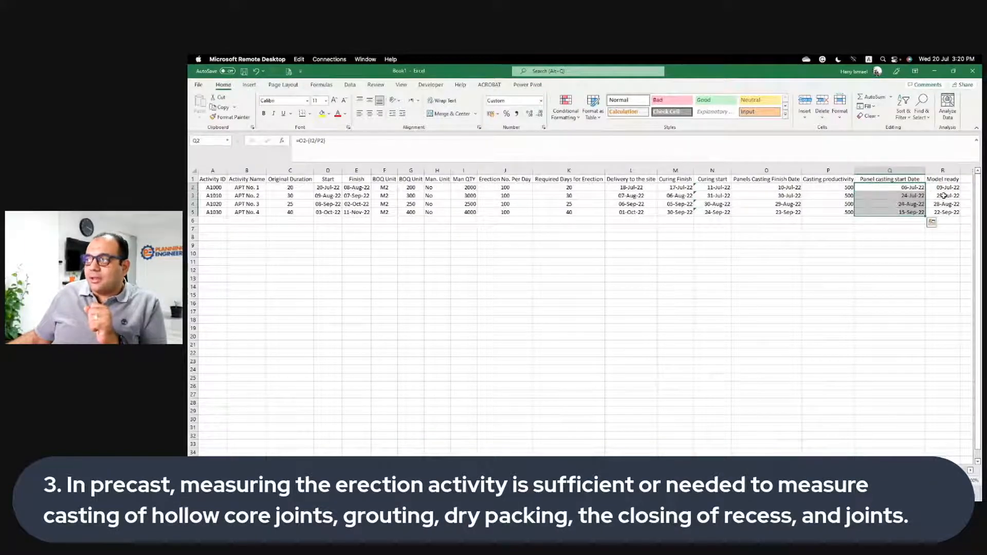
- Change the "Model ready" formula in R2 to =Q2-1 and fill it down to R5
double_click(947, 187)
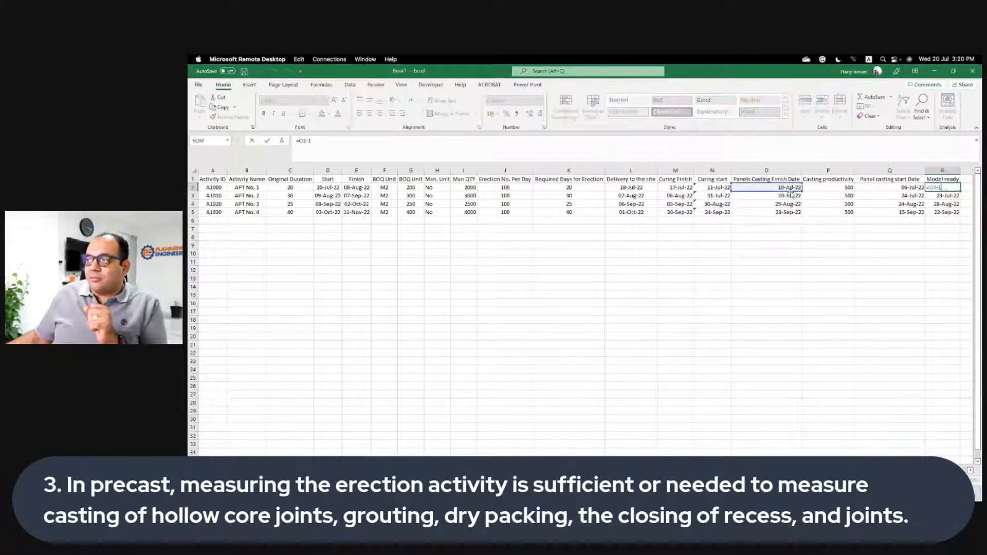
drag(792, 194, 892, 187)
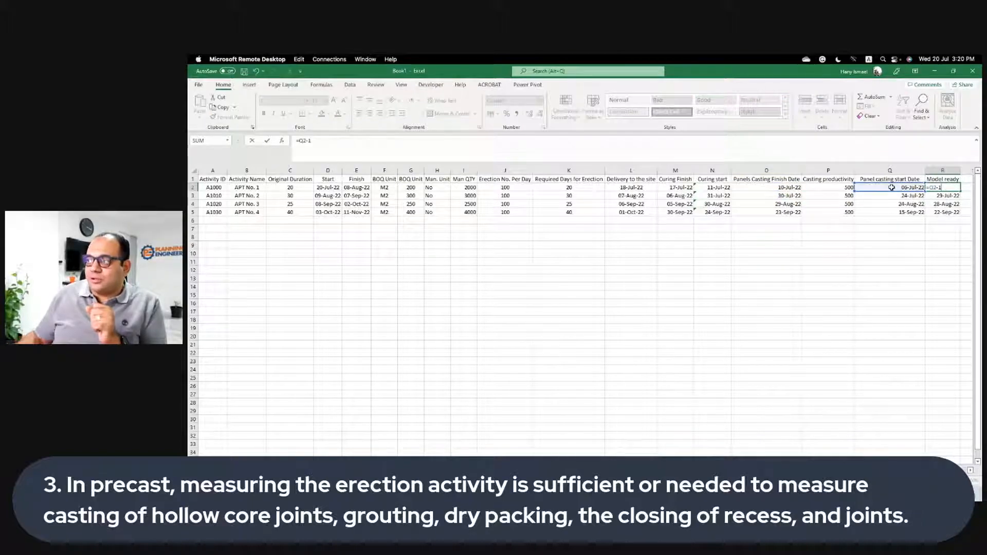
key(Return)
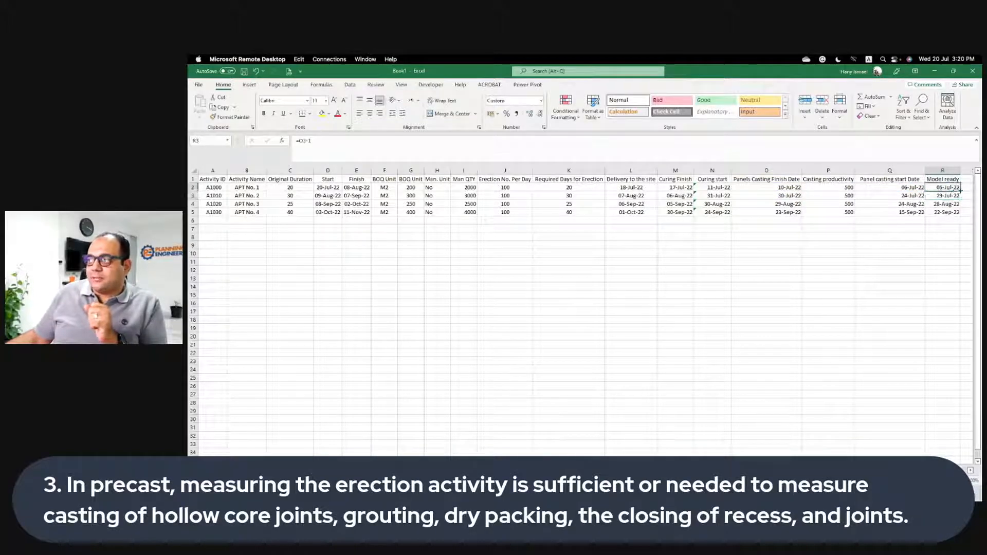
drag(961, 190, 960, 215)
click(889, 253)
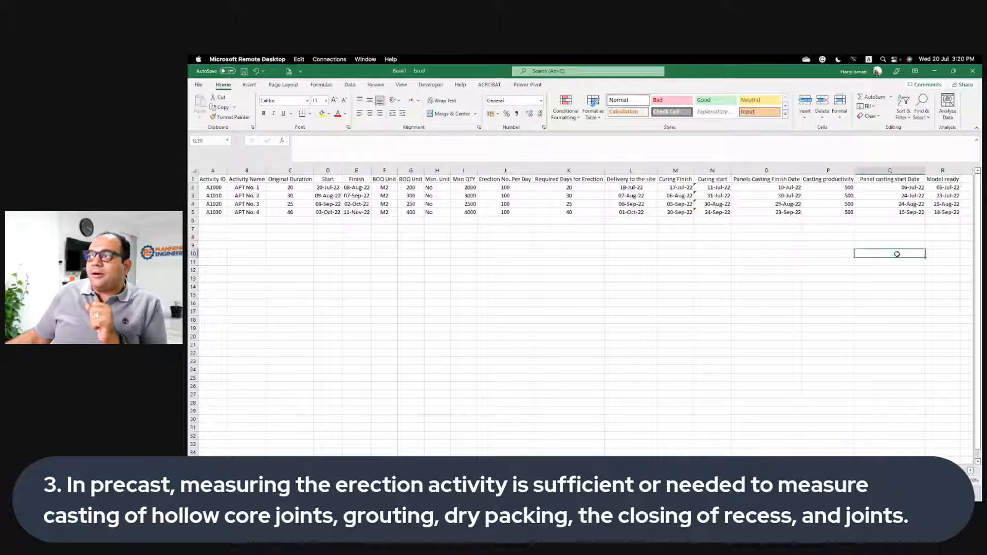
- Review the casting start formula in Q2, the erection input columns, and the delivery, curing and casting date columns
click(903, 188)
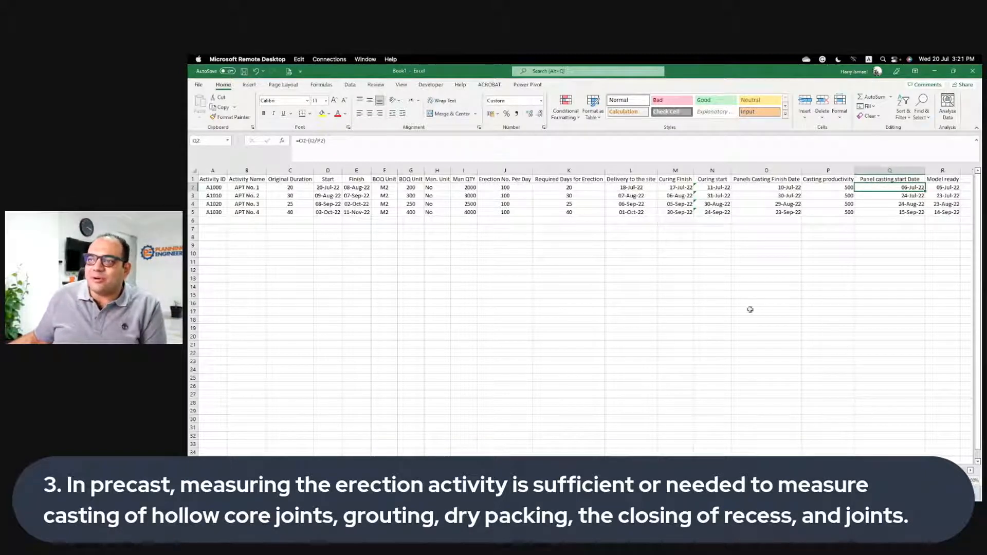
drag(213, 170, 597, 161)
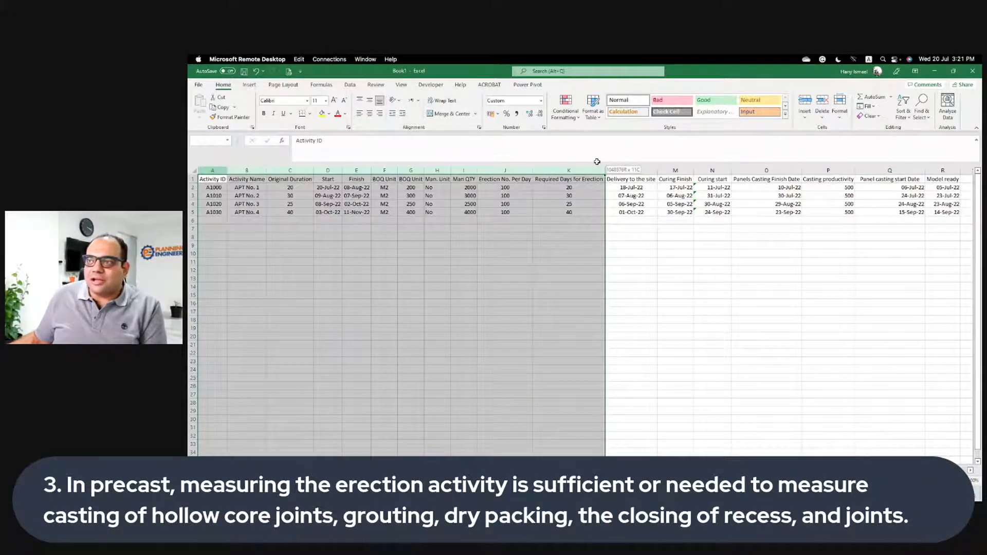
click(631, 262)
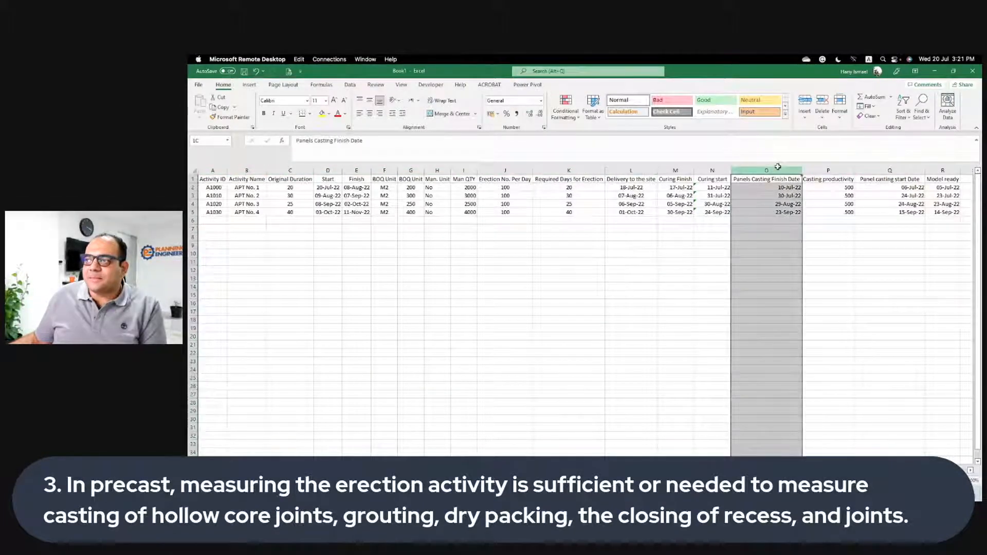
click(779, 166)
drag(631, 170, 874, 171)
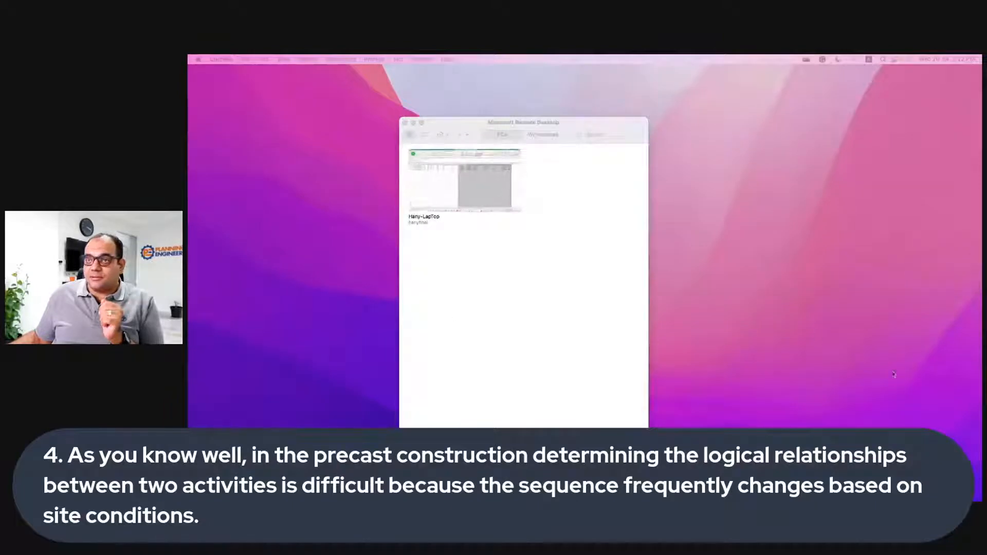
- Reopen the remote desktop session and examine the erection sequence and dates of APT No. 2 and APT No. 3
double_click(466, 186)
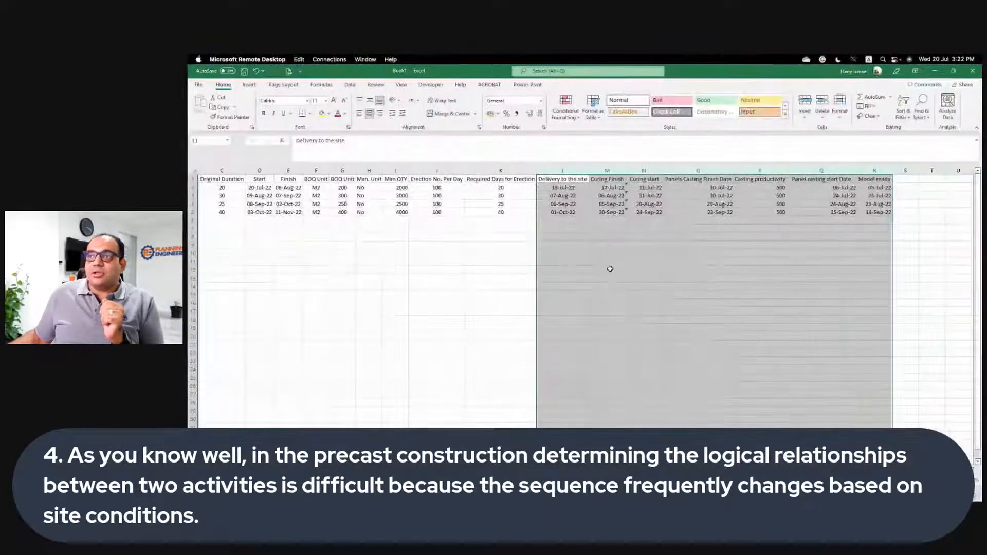
click(559, 252)
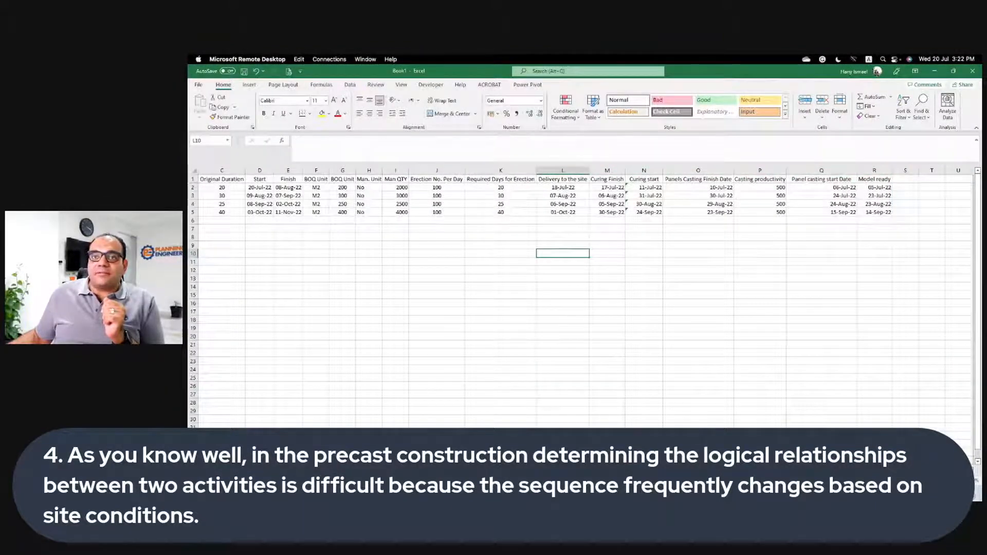
scroll(257, 297, left, 2)
click(249, 196)
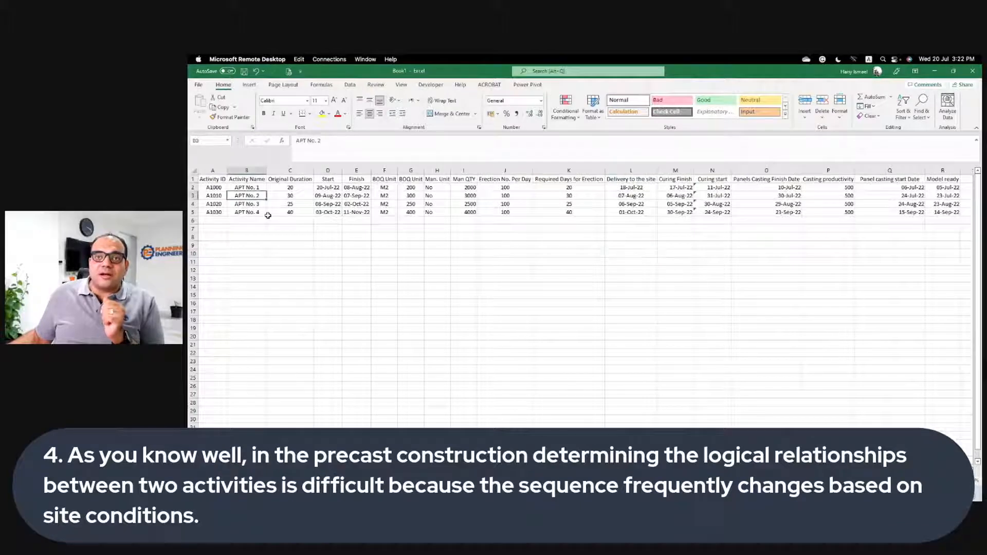
click(252, 204)
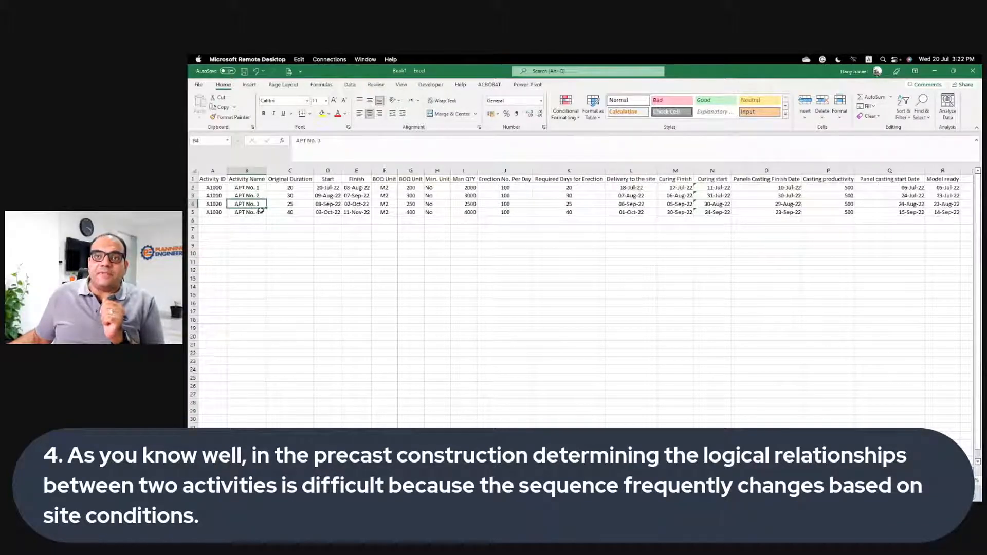
click(259, 195)
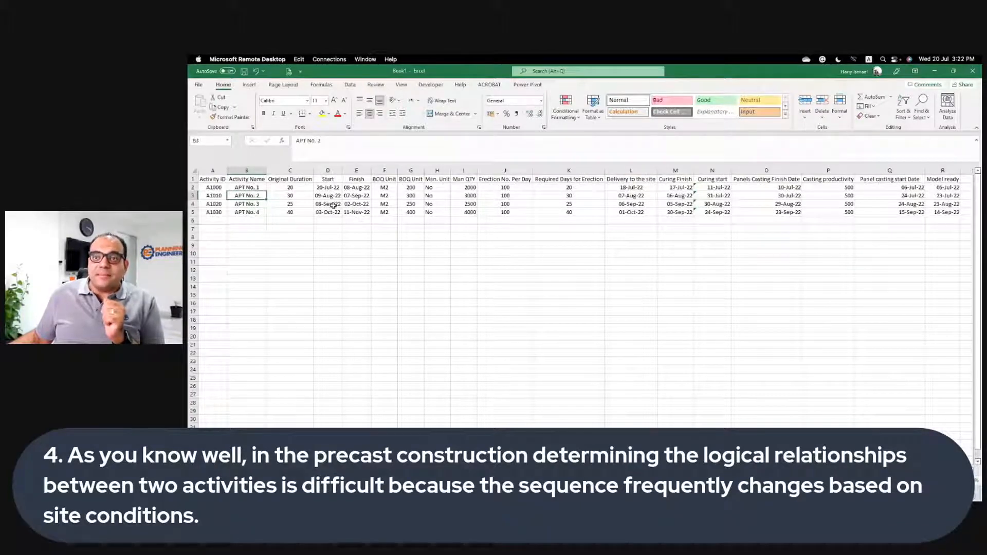
mouse_move(332, 205)
mouse_down()
mouse_move(354, 207)
mouse_move(349, 197)
mouse_up()
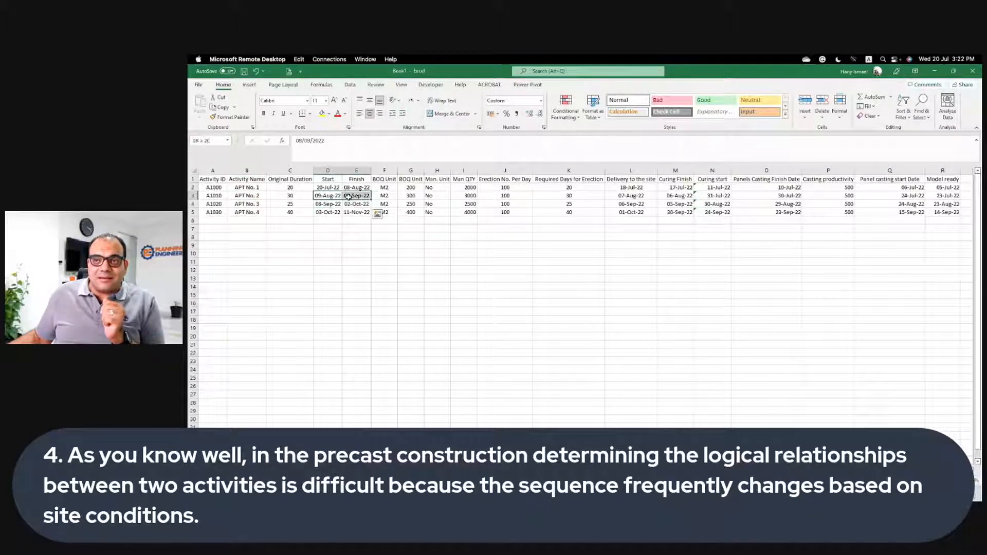
click(330, 205)
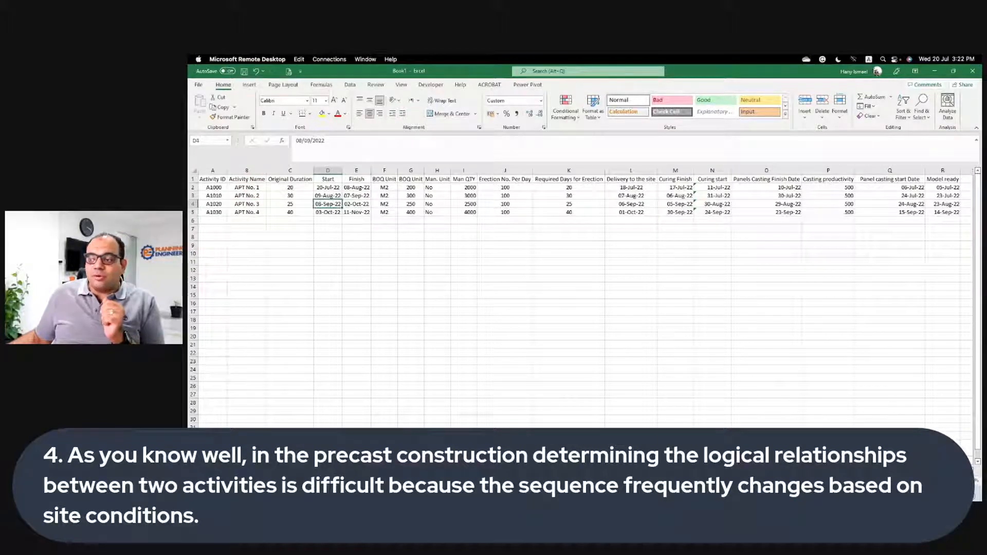
- Check the schedule in Primavera P6, and back in Excel highlight the Start and Finish dates and columns K to R
click(493, 494)
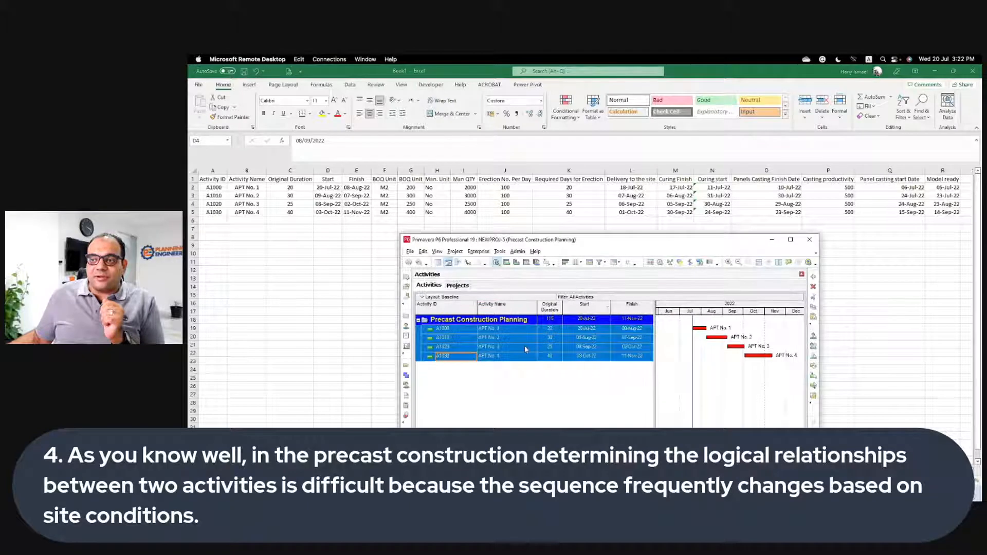
click(353, 239)
click(323, 196)
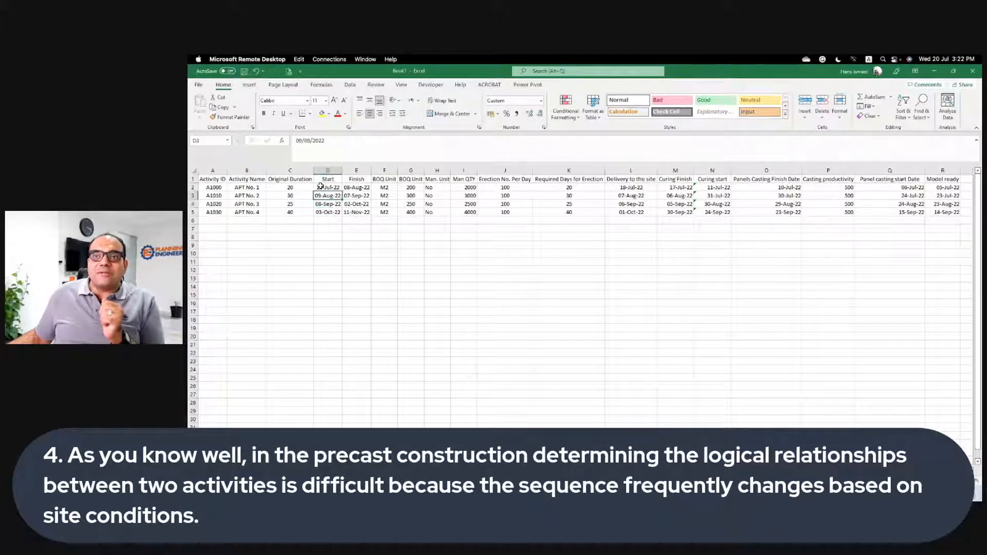
drag(320, 186, 358, 216)
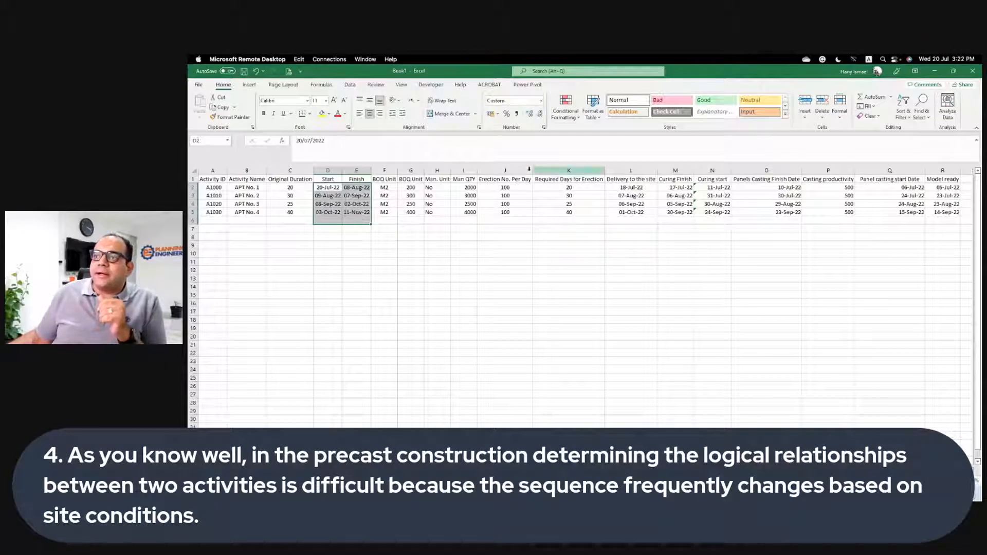
drag(538, 170, 954, 177)
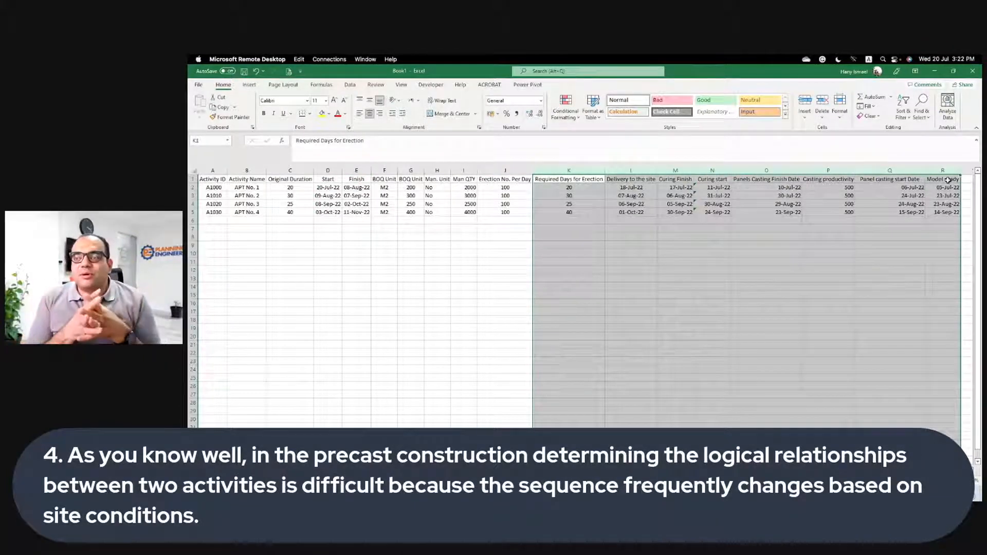